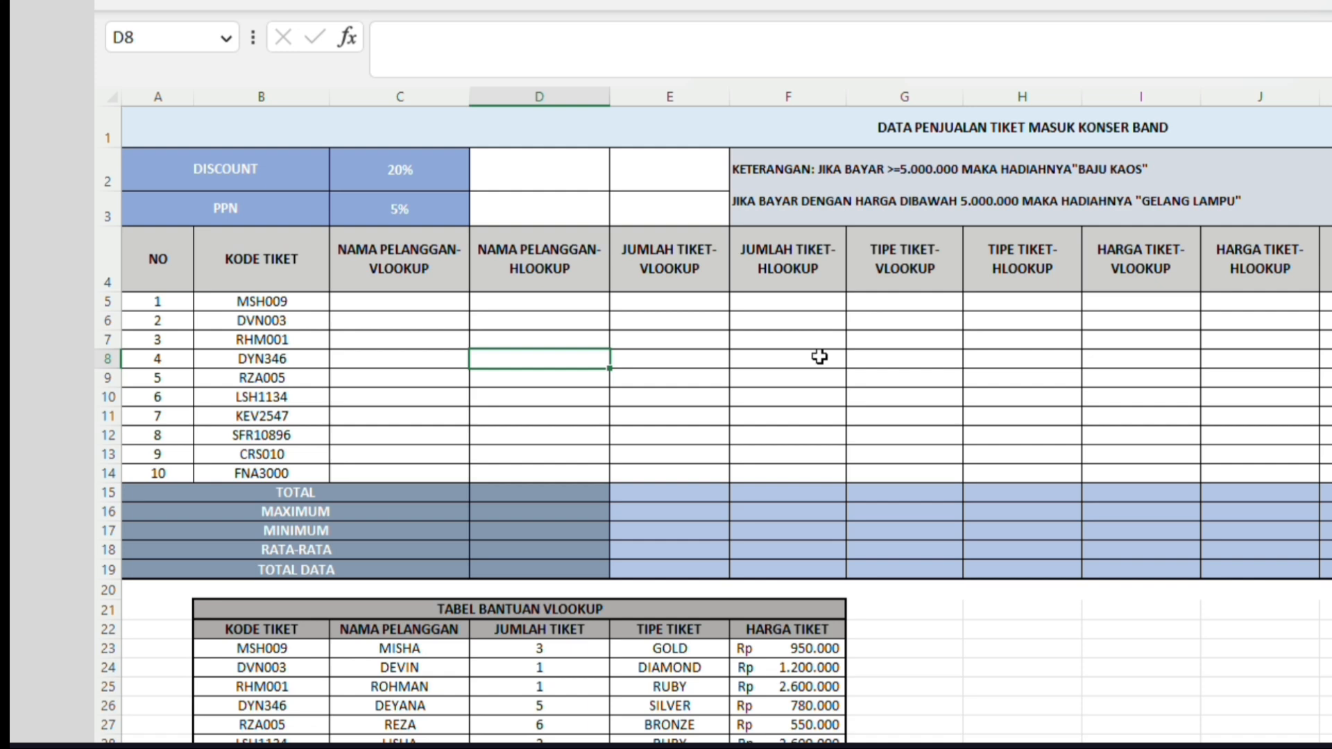
pyautogui.moveTo(399, 305); pyautogui.dragTo(401, 472)
pyautogui.click(525, 419)
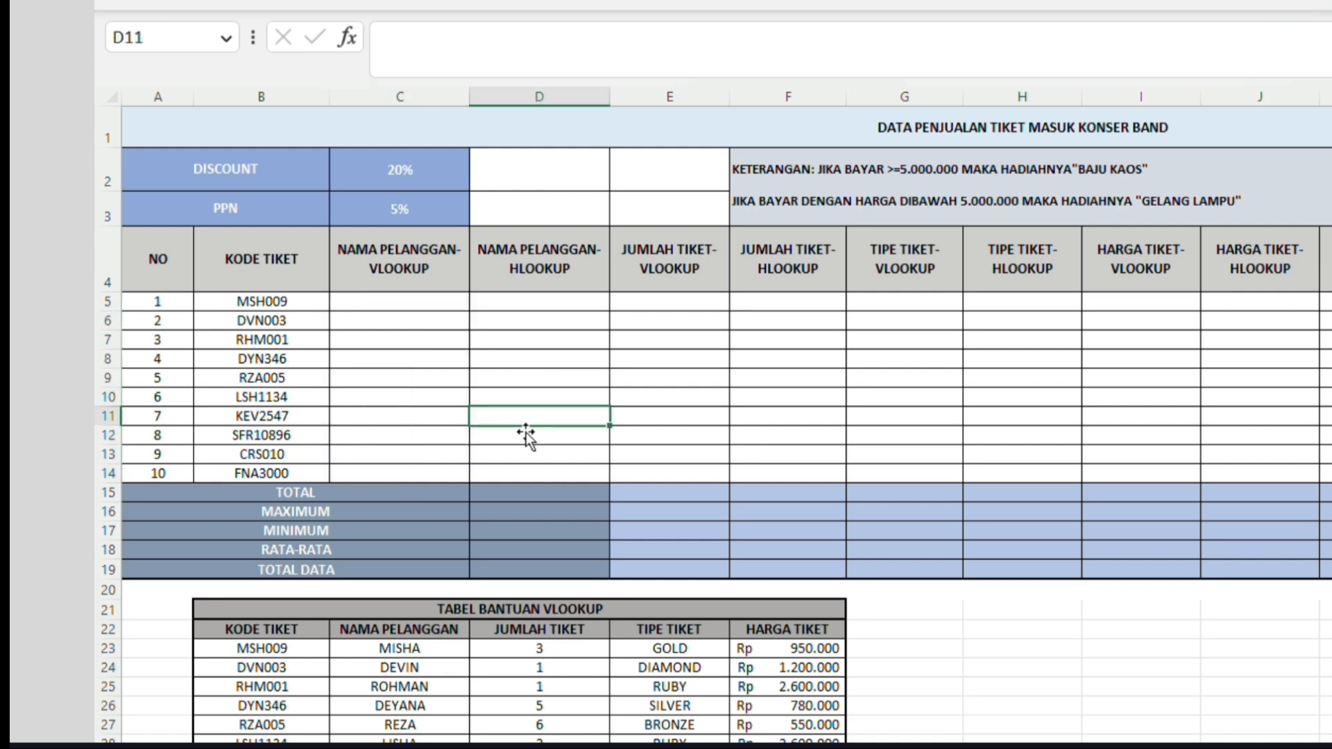
pyautogui.scroll(-2, 491, 497)
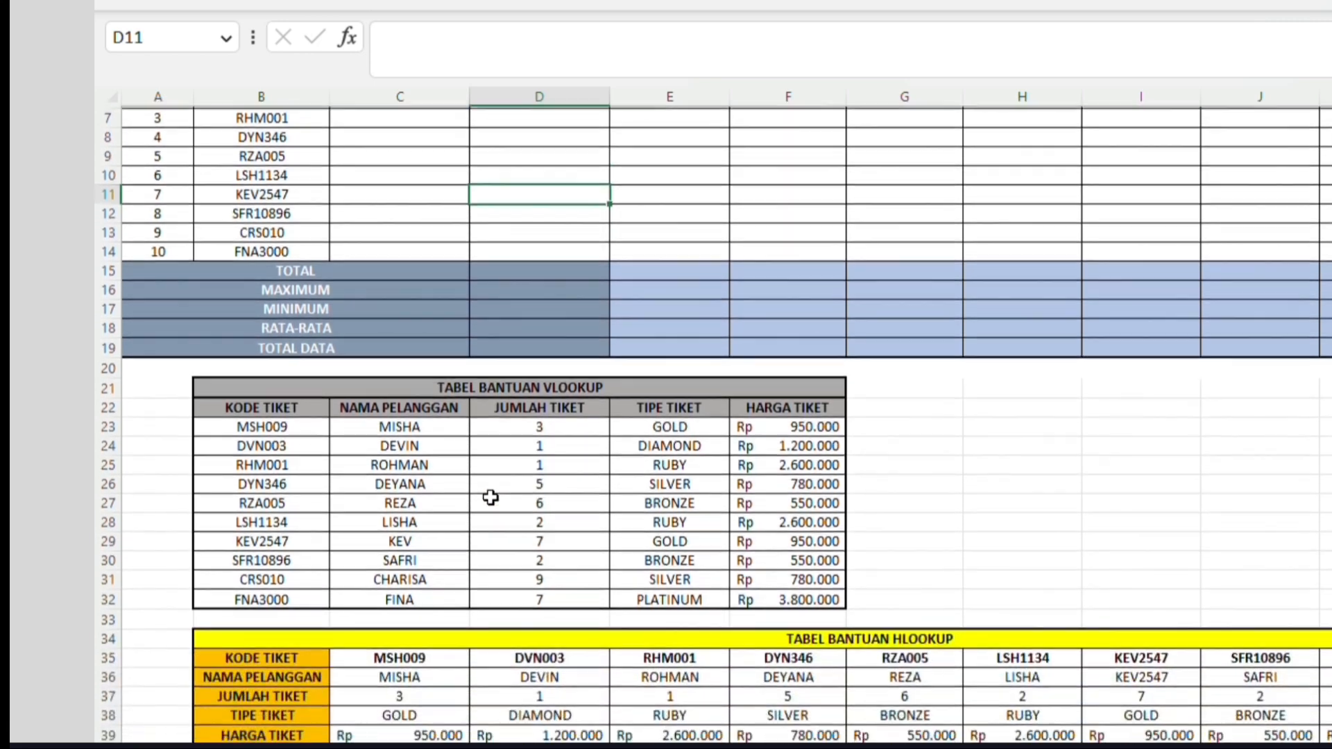
pyautogui.scroll(-1, 490, 497)
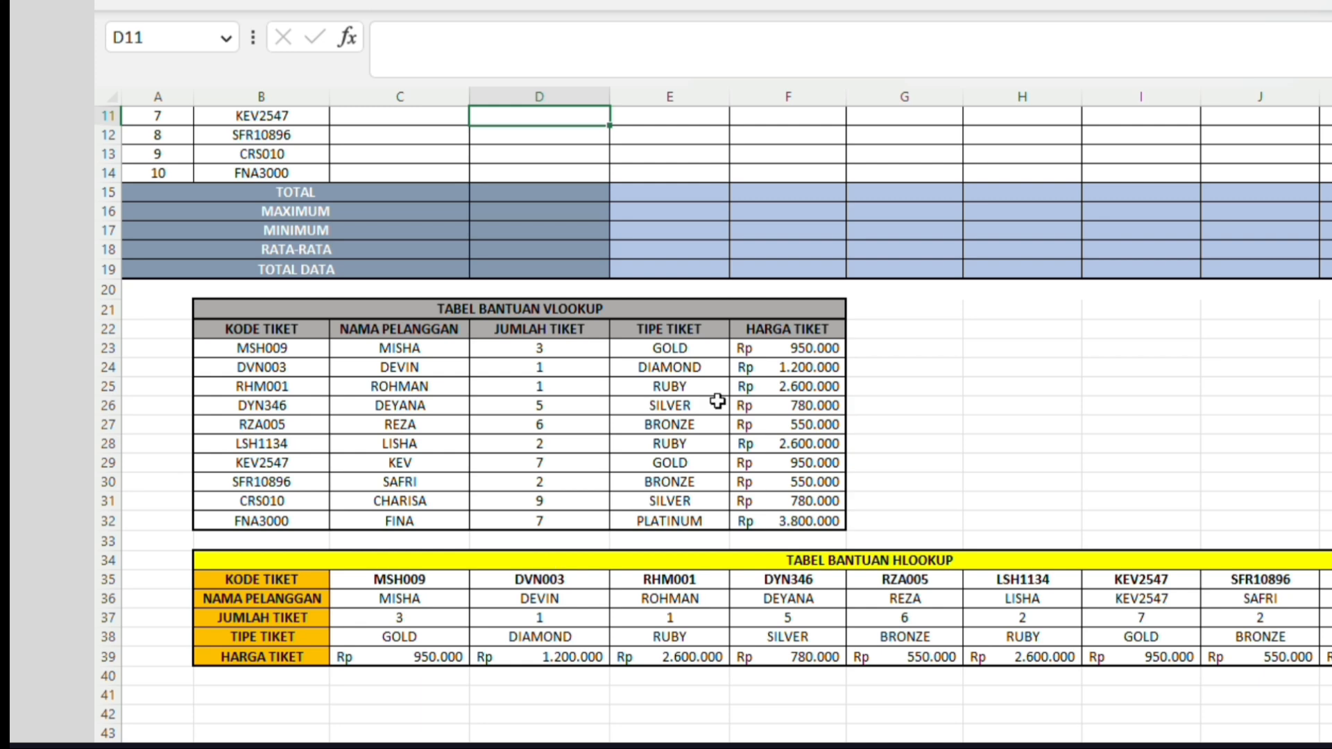
pyautogui.scroll(3, 598, 513)
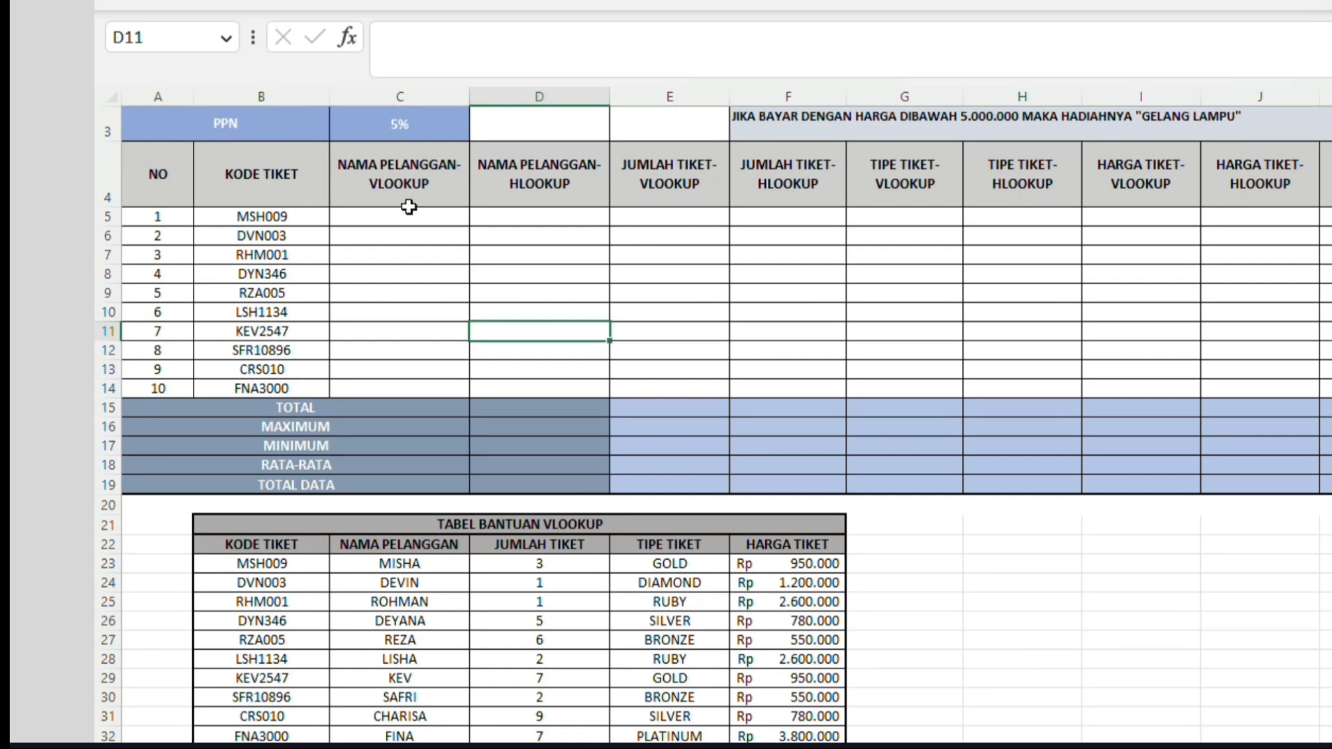
# Step: Start a VLOOKUP formula in C5 with the ticket code in B5 as the lookup value
pyautogui.doubleClick(409, 222)
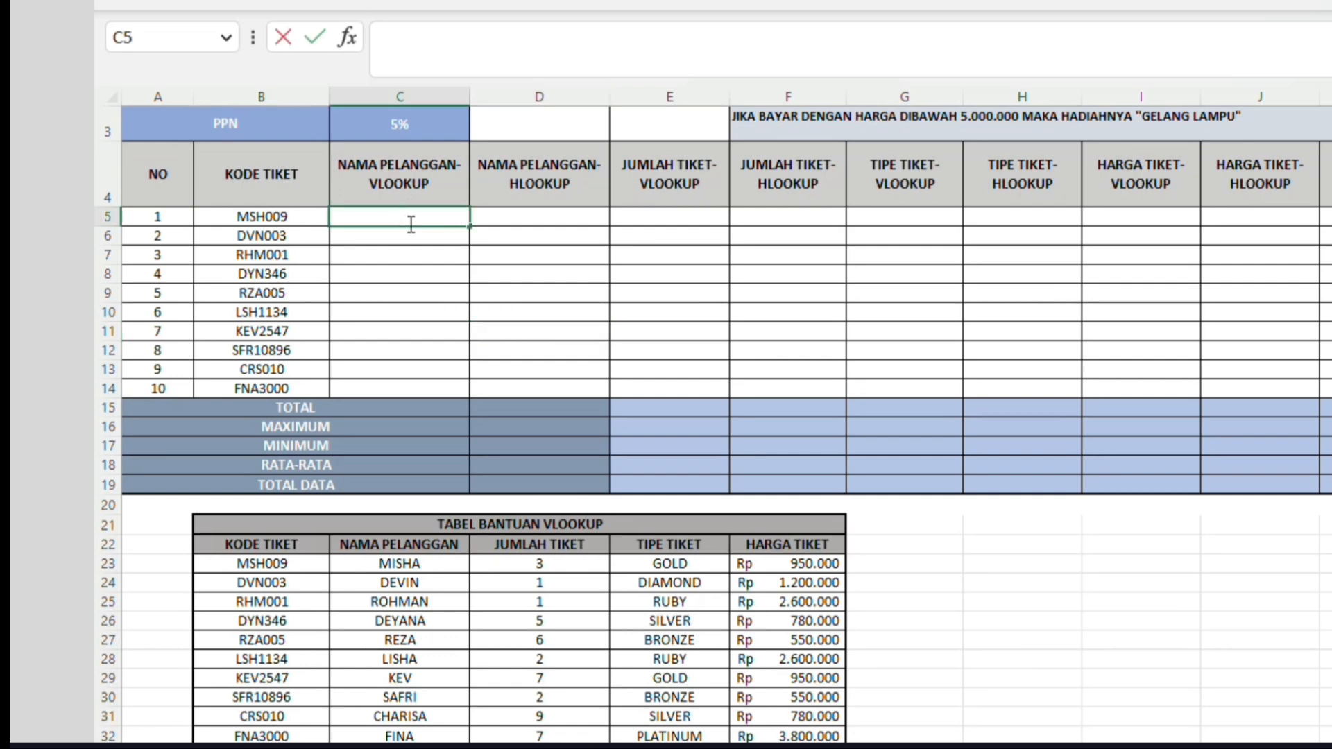
pyautogui.write('=VLOOKUP')
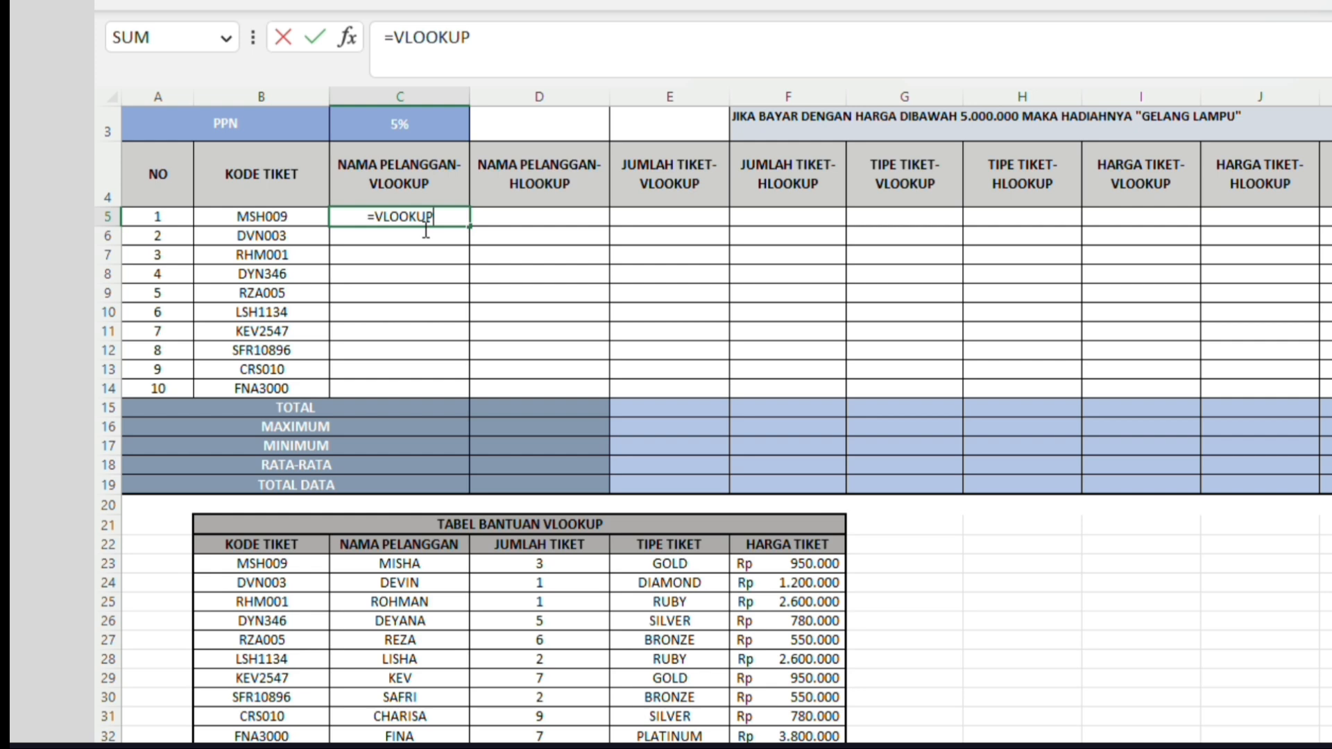
pyautogui.write('(')
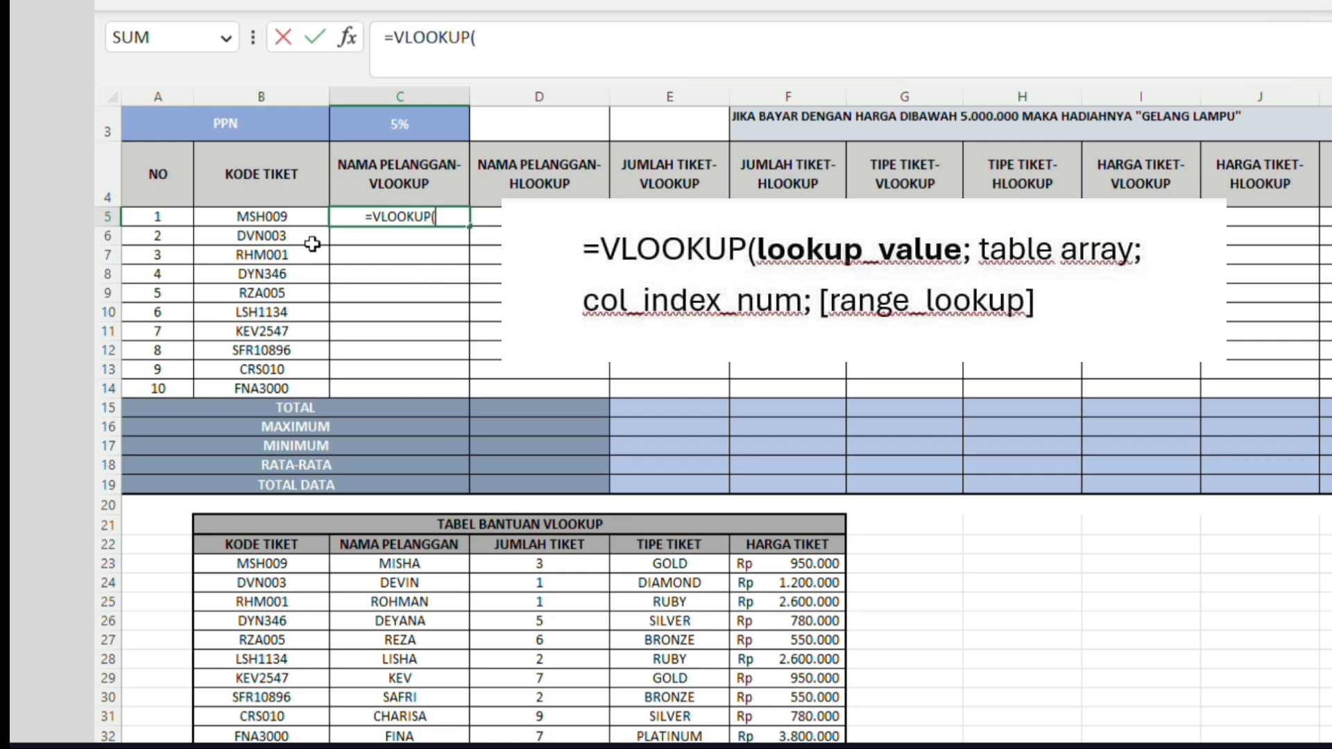
pyautogui.click(277, 218)
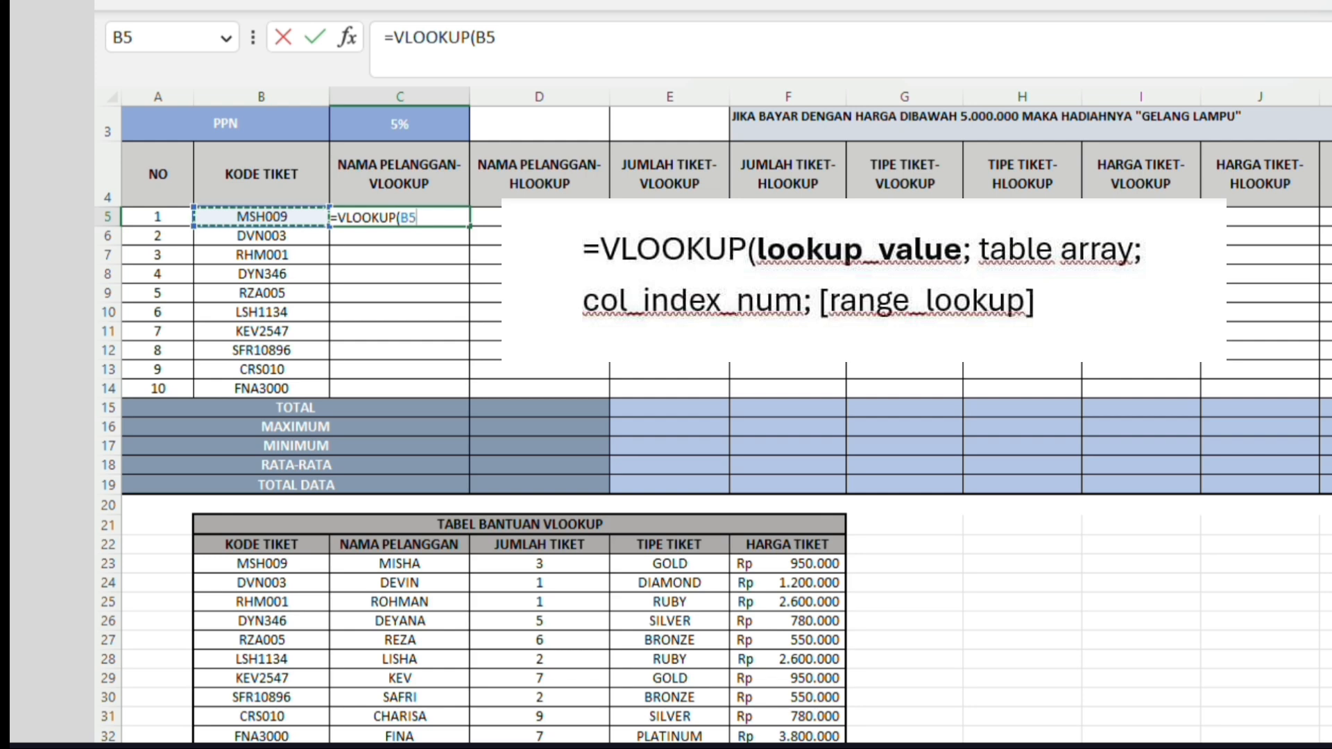
pyautogui.write(';')
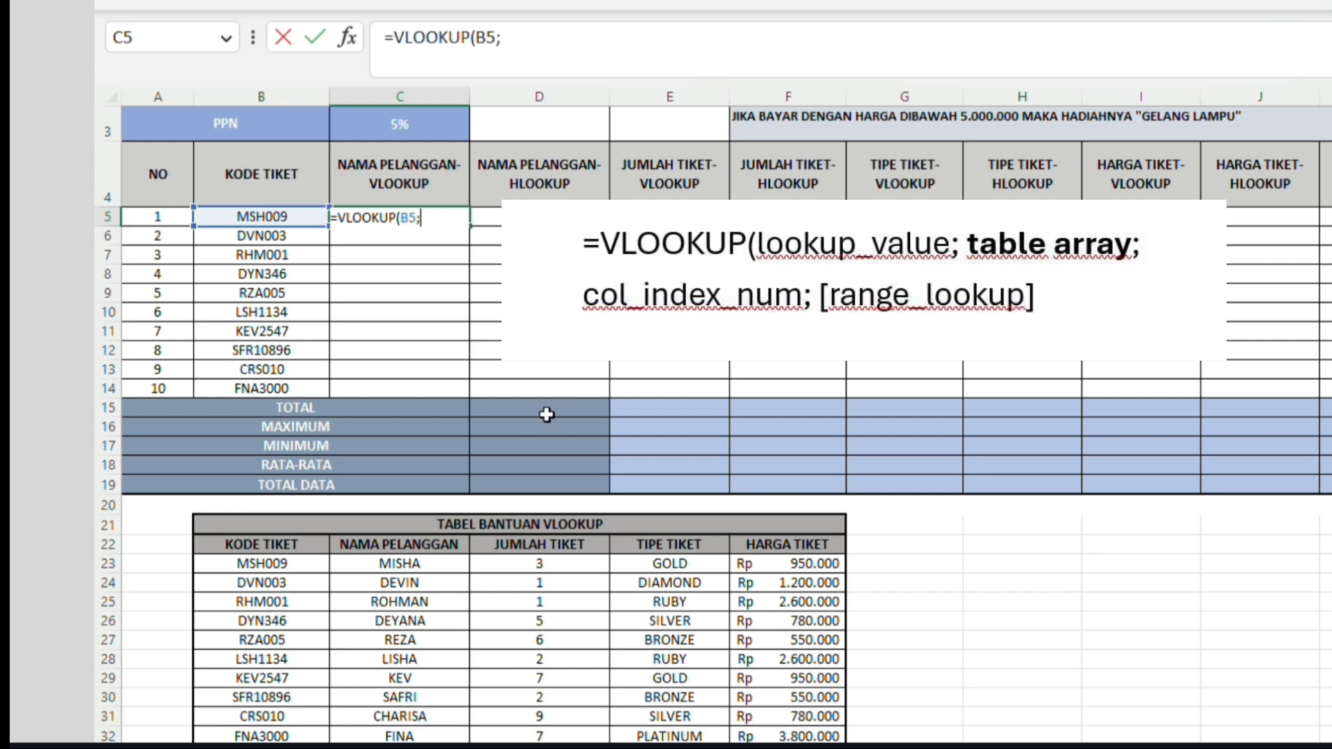
# Step: Add B23:F32 of the TABEL BANTUAN VLOOKUP table as the table array of the C5 formula
pyautogui.scroll(-3, 547, 414)
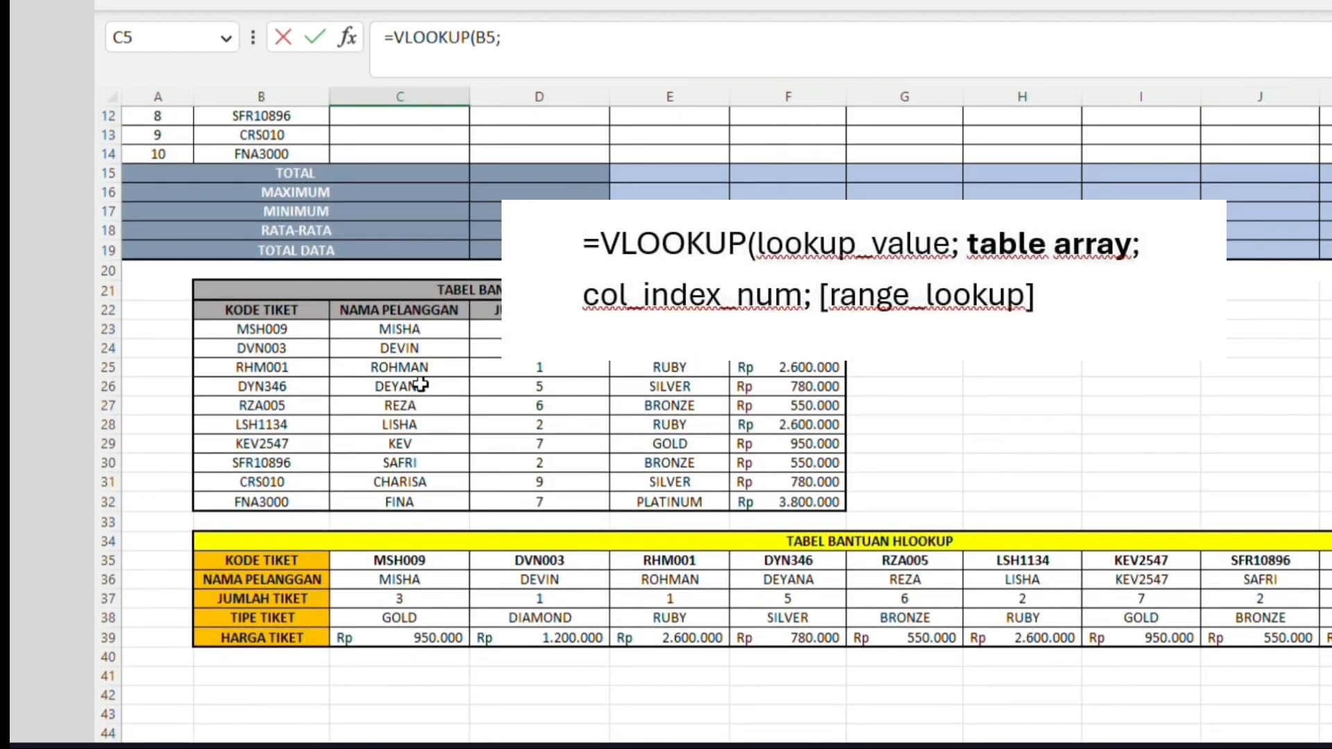
pyautogui.click(299, 337)
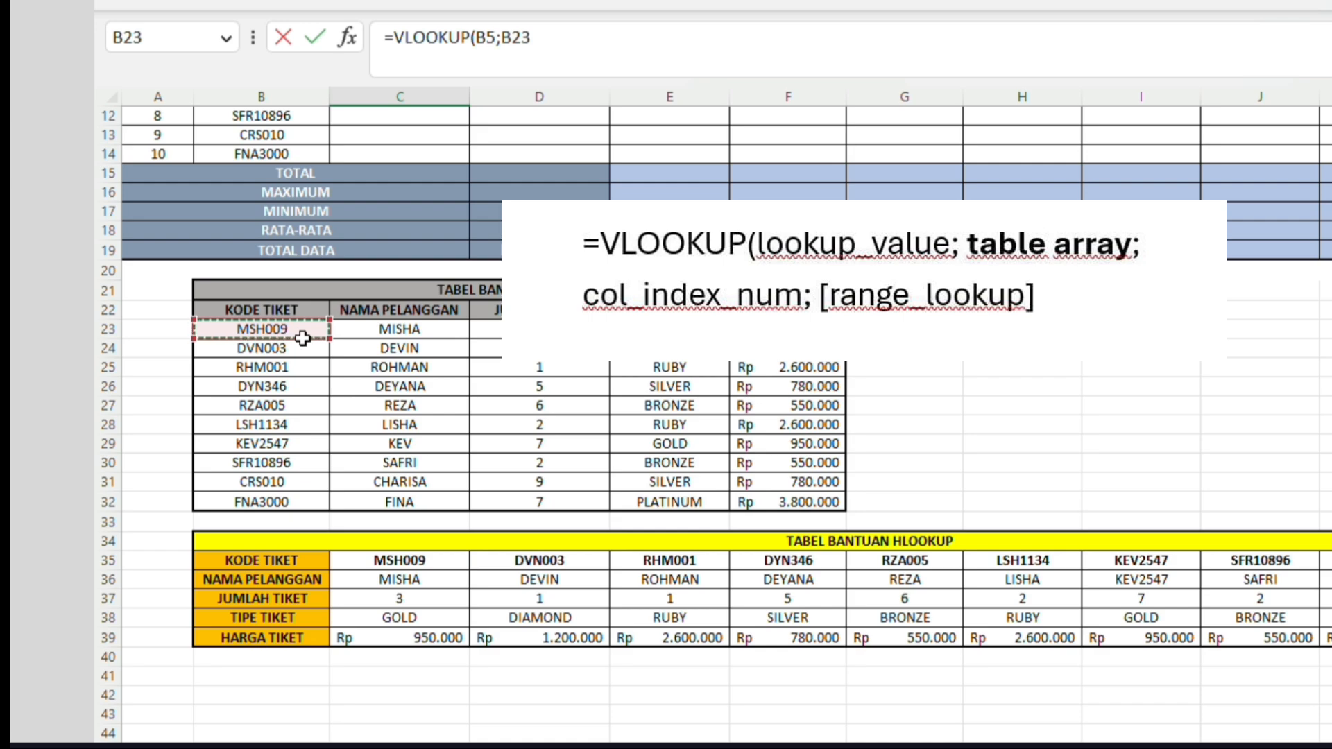
pyautogui.hotkey('shift', 'Down')
pyautogui.hotkey('shift', 'Down')
pyautogui.hotkey('shift', 'Down')
pyautogui.hotkey('shift', 'Down')
pyautogui.hotkey('shift', 'Down')
pyautogui.hotkey('shift', 'Down')
pyautogui.hotkey('shift', 'Down')
pyautogui.hotkey('shift', 'Down')
pyautogui.hotkey('shift', 'Down')
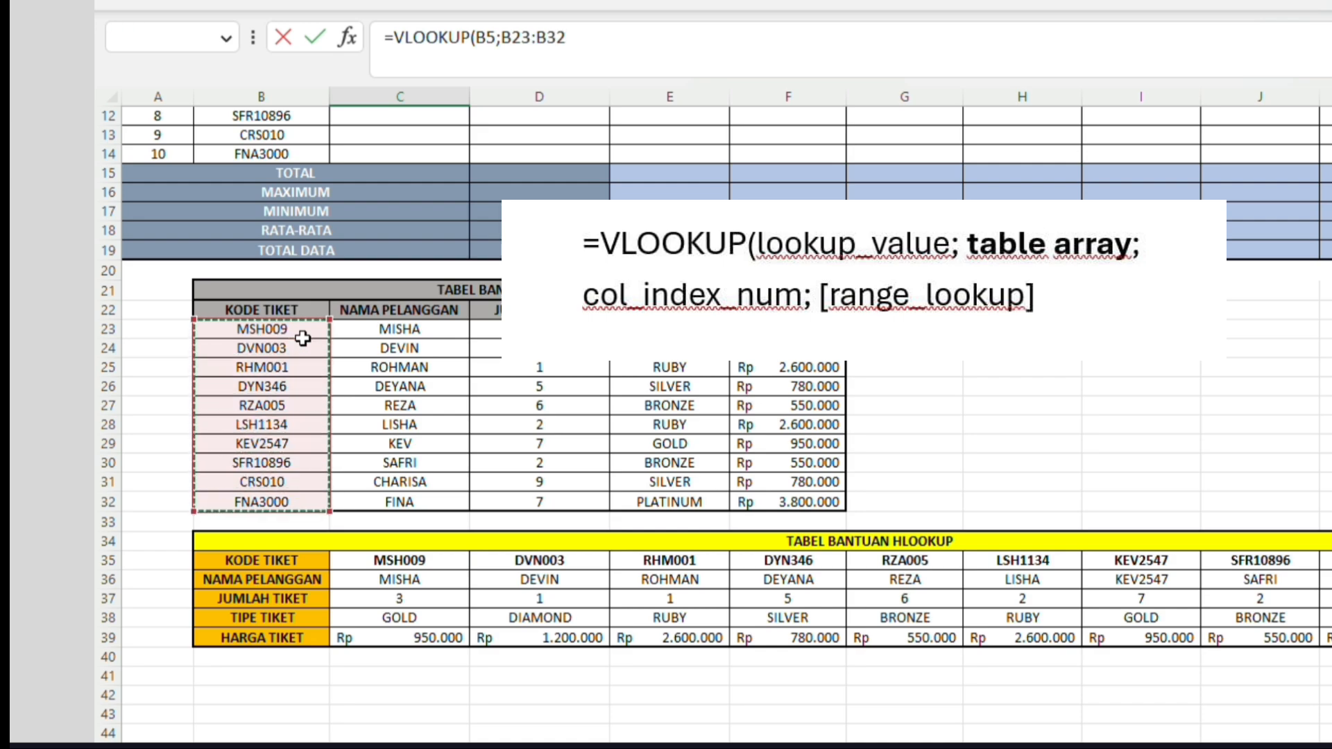
pyautogui.hotkey('shift', 'Right')
pyautogui.hotkey('shift', 'Right')
pyautogui.hotkey('shift', 'Right')
pyautogui.hotkey('shift', 'Right')
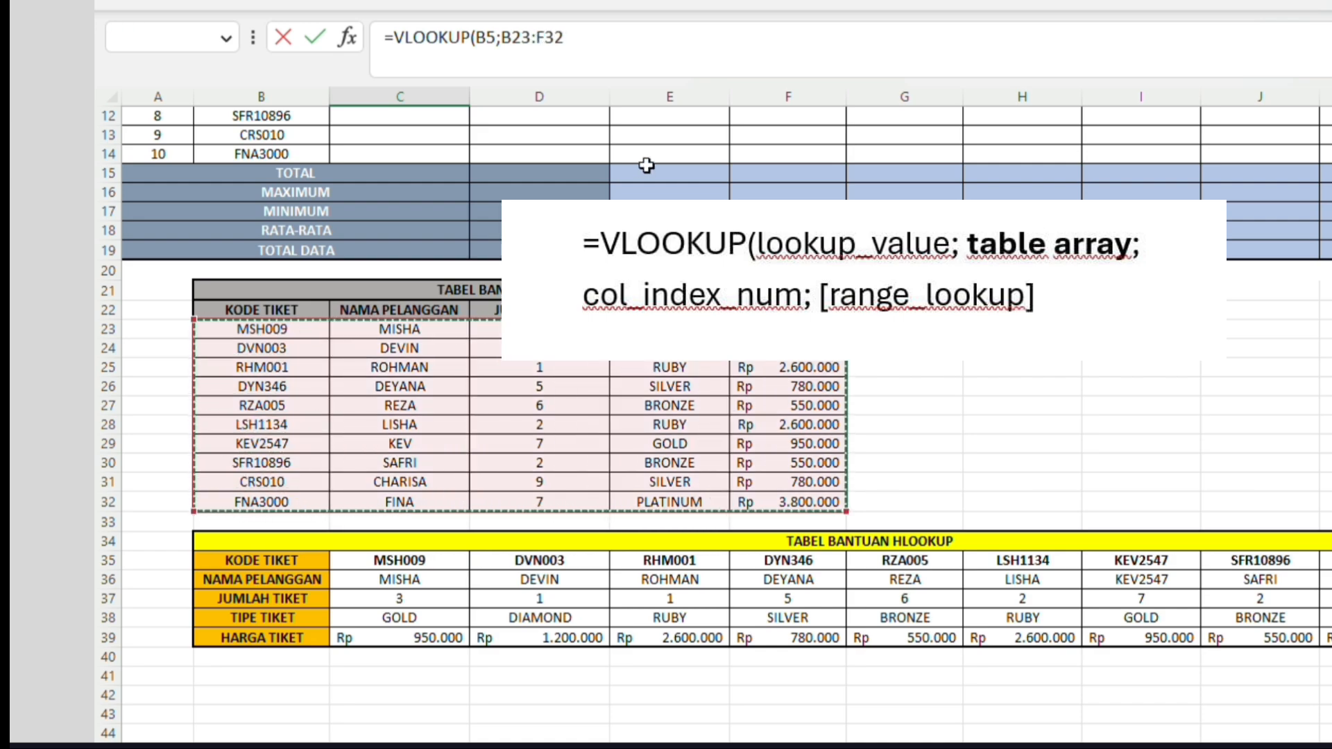
pyautogui.scroll(2, 645, 169)
pyautogui.scroll(3, 647, 165)
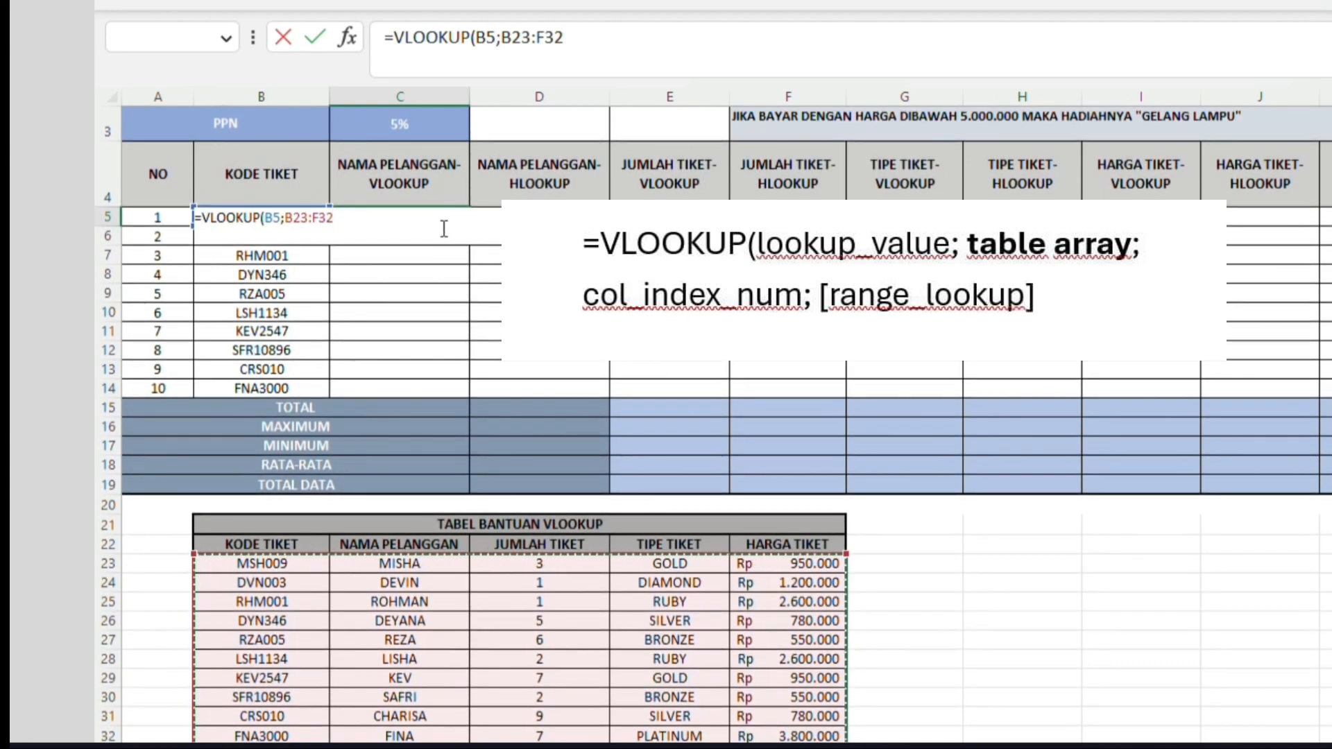
pyautogui.write(';')
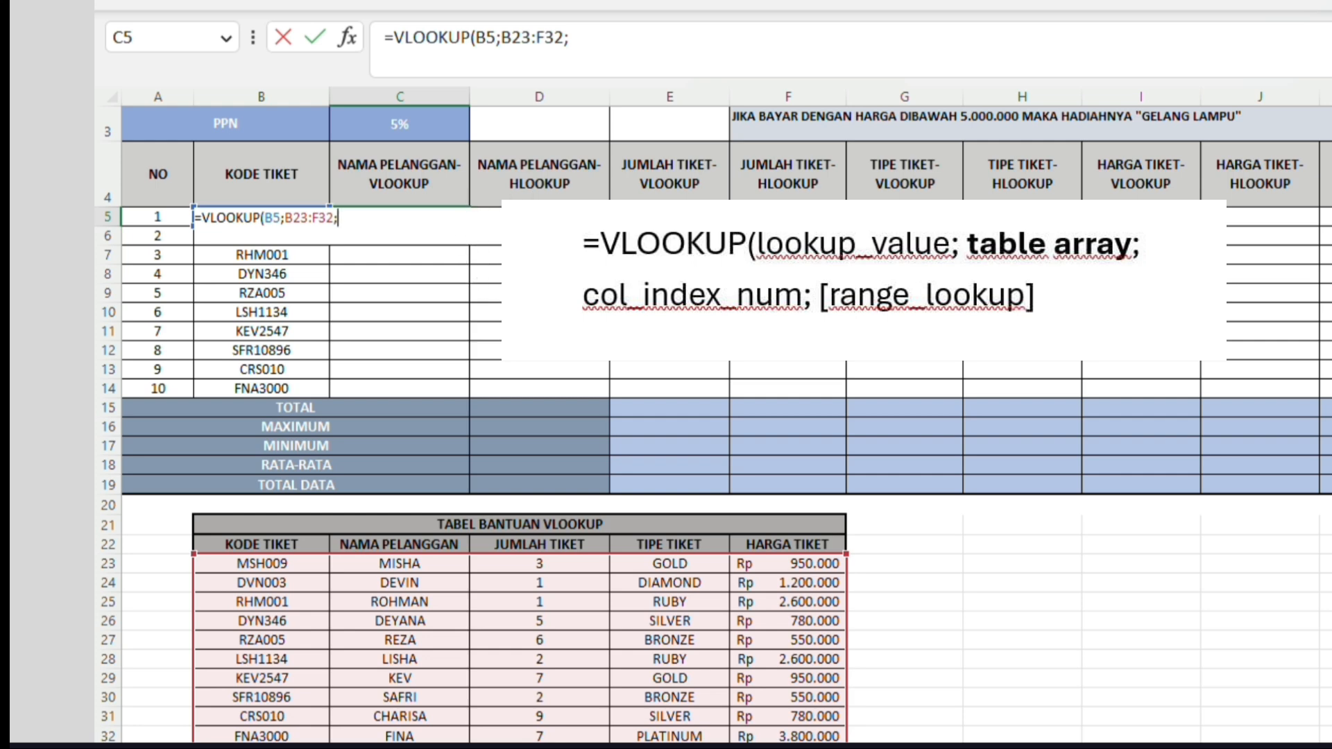
# Step: Complete the VLOOKUP formula in C5 with column index 2 and FALSE for an exact match
pyautogui.scroll(-1, 551, 364)
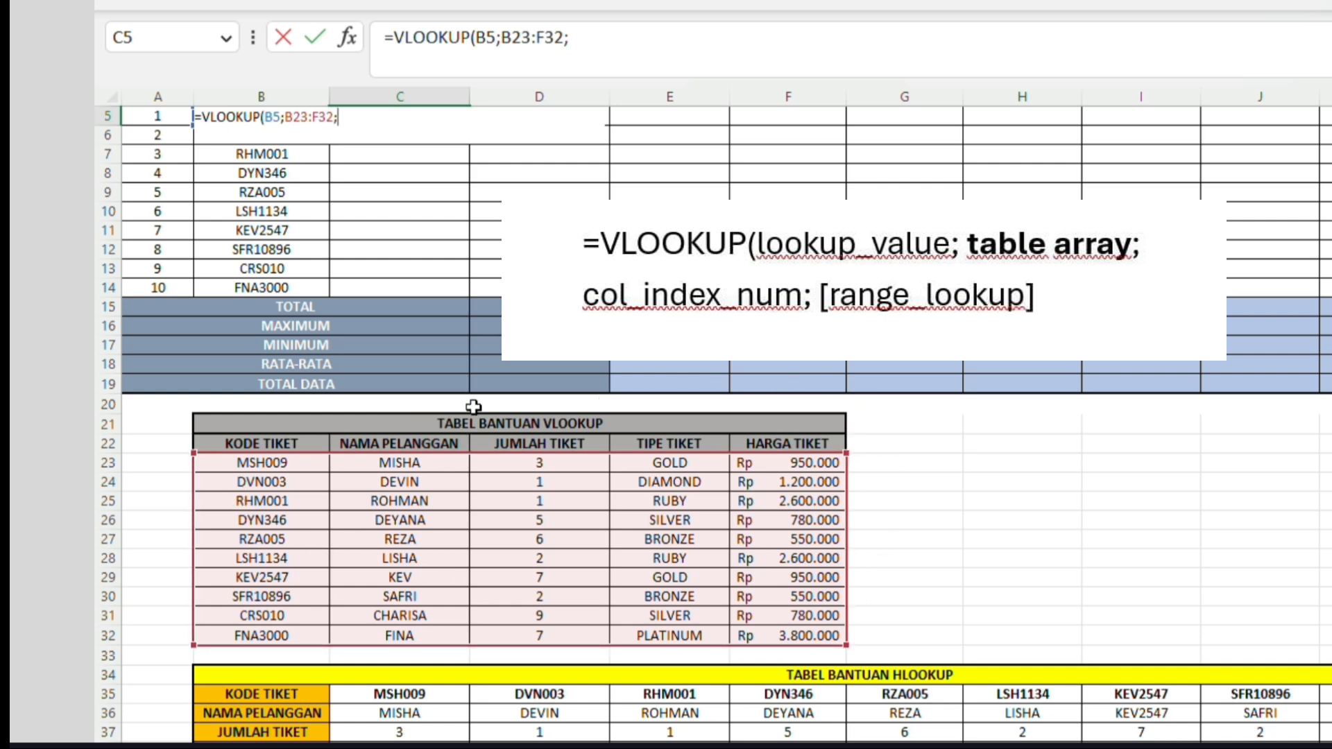
pyautogui.scroll(1, 473, 408)
pyautogui.scroll(1, 473, 408)
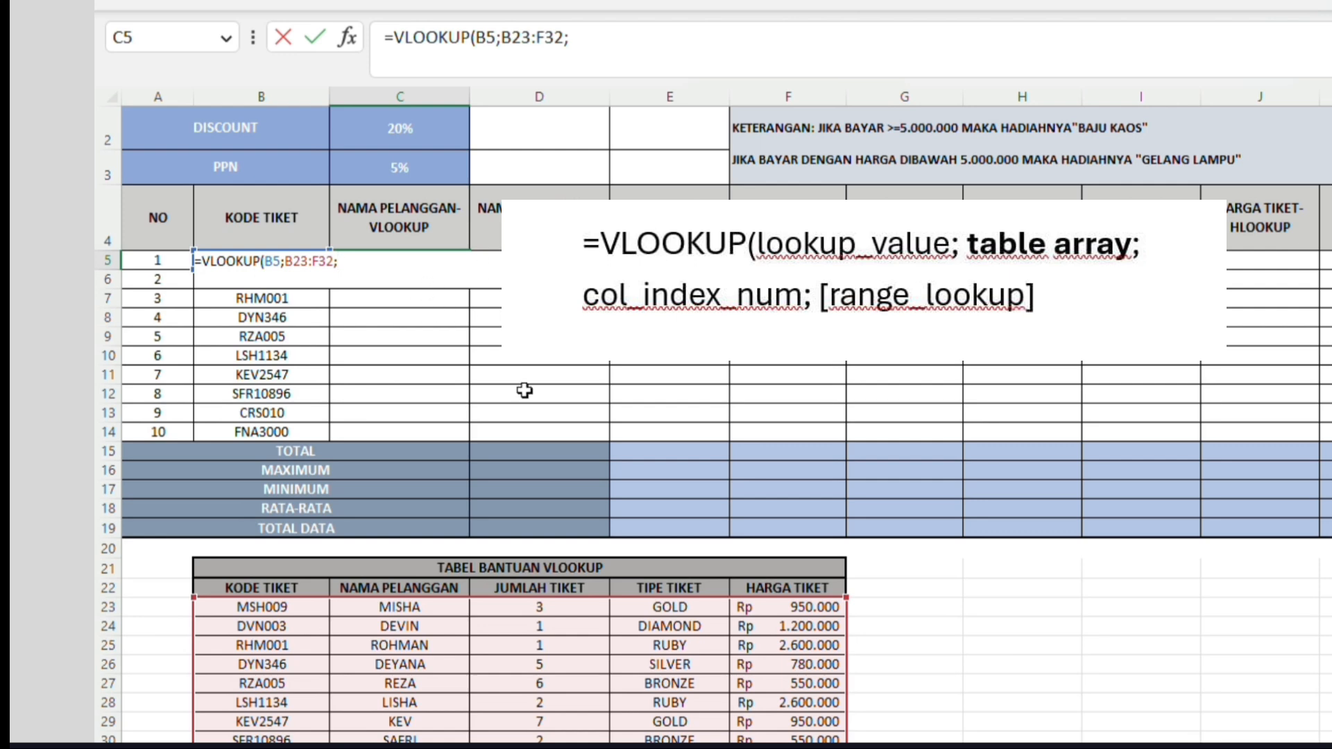
pyautogui.scroll(-1, 455, 519)
pyautogui.scroll(-1, 455, 519)
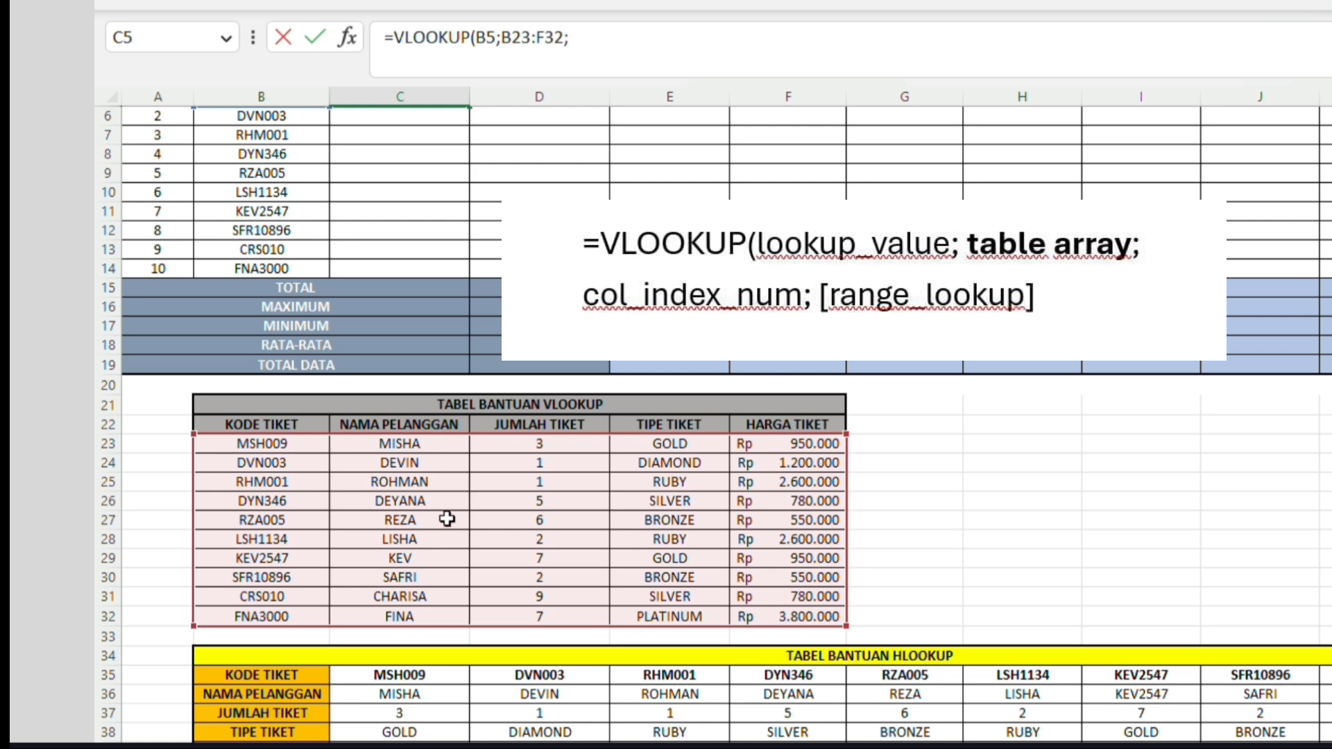
pyautogui.scroll(2, 417, 485)
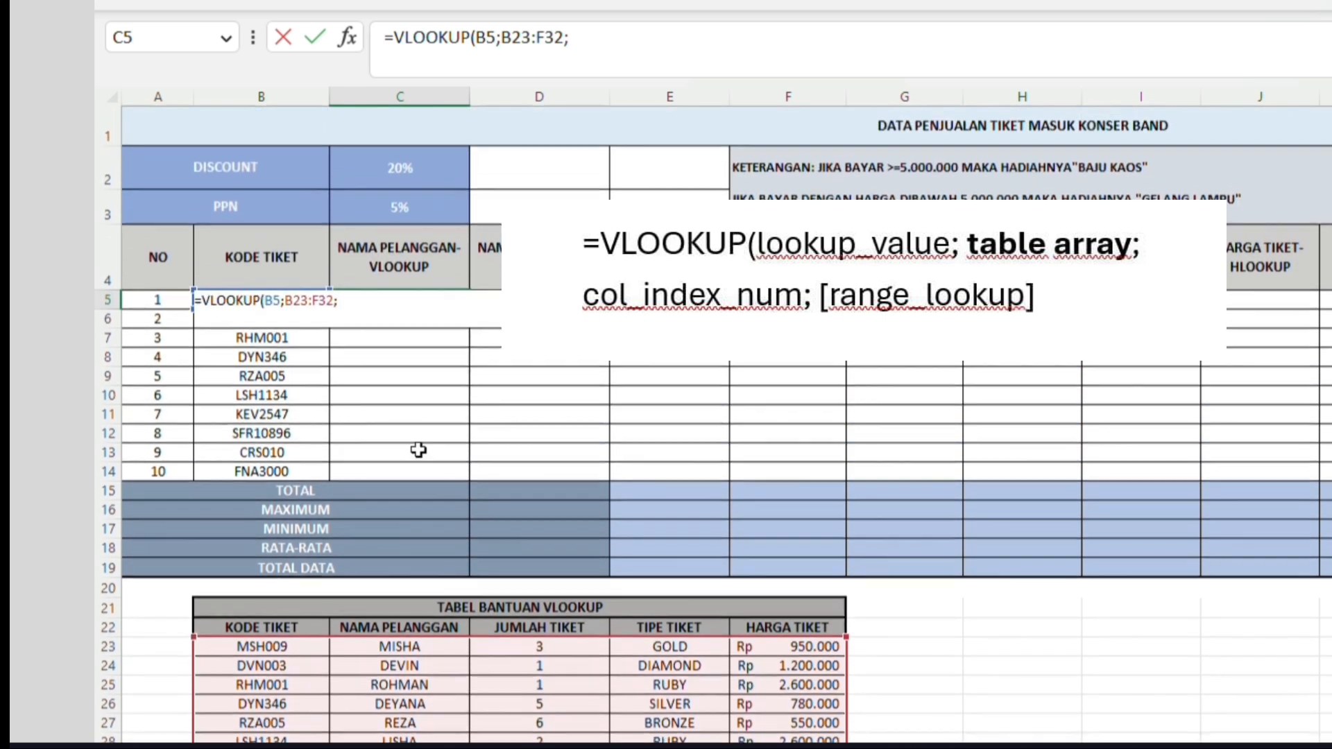
pyautogui.write('2')
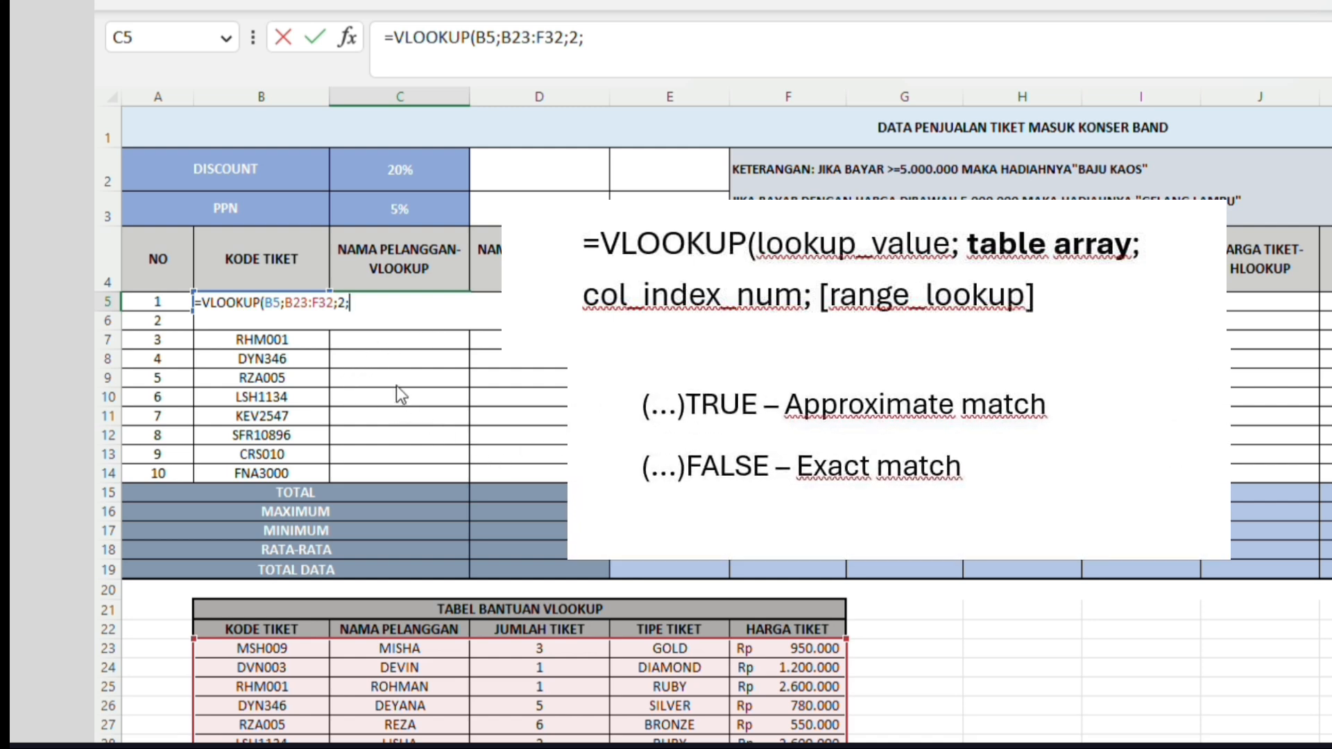
pyautogui.write('FALSE')
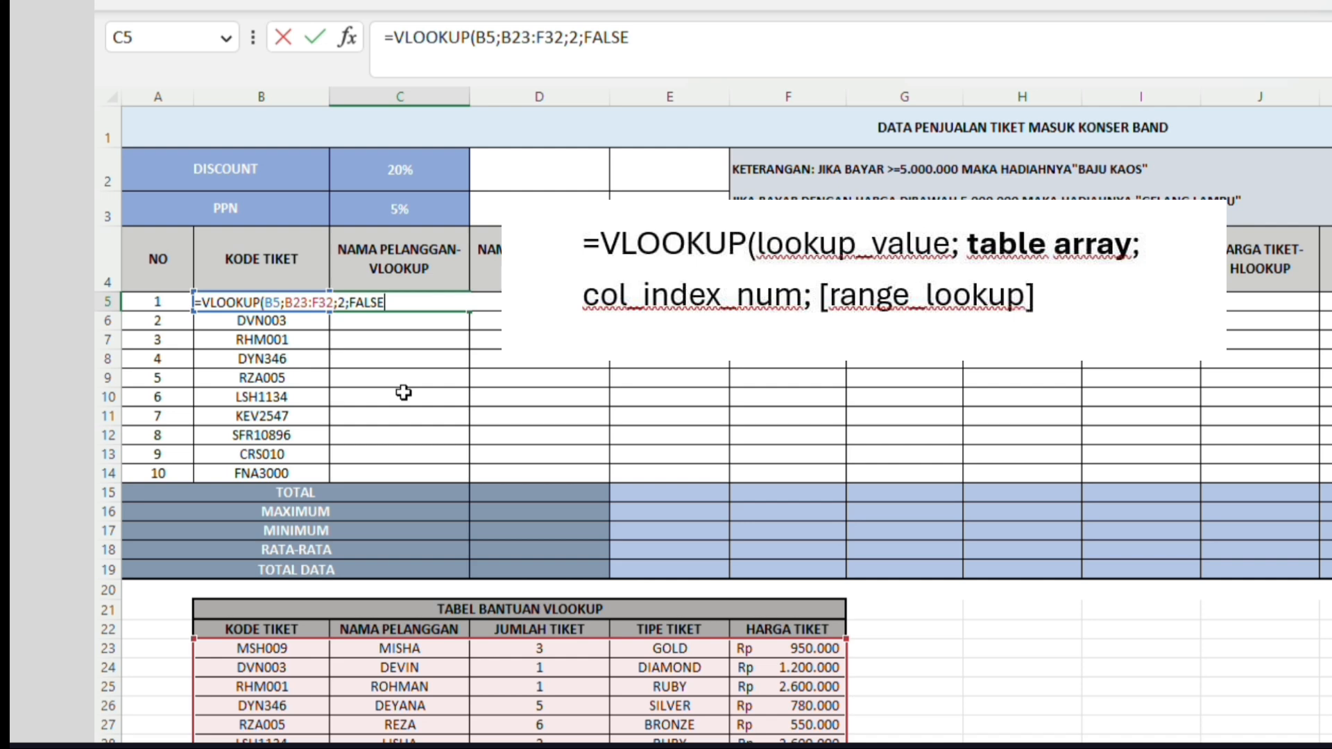
pyautogui.write(')')
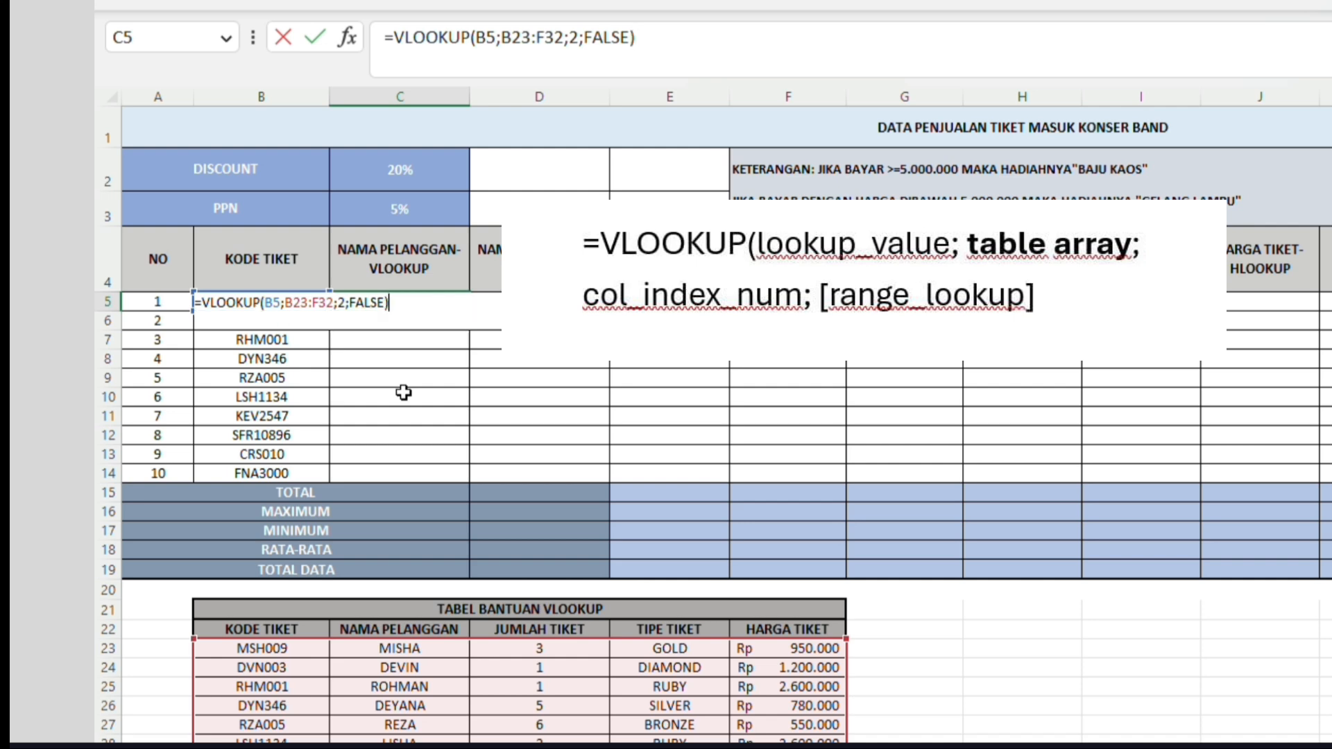
pyautogui.press('Return')
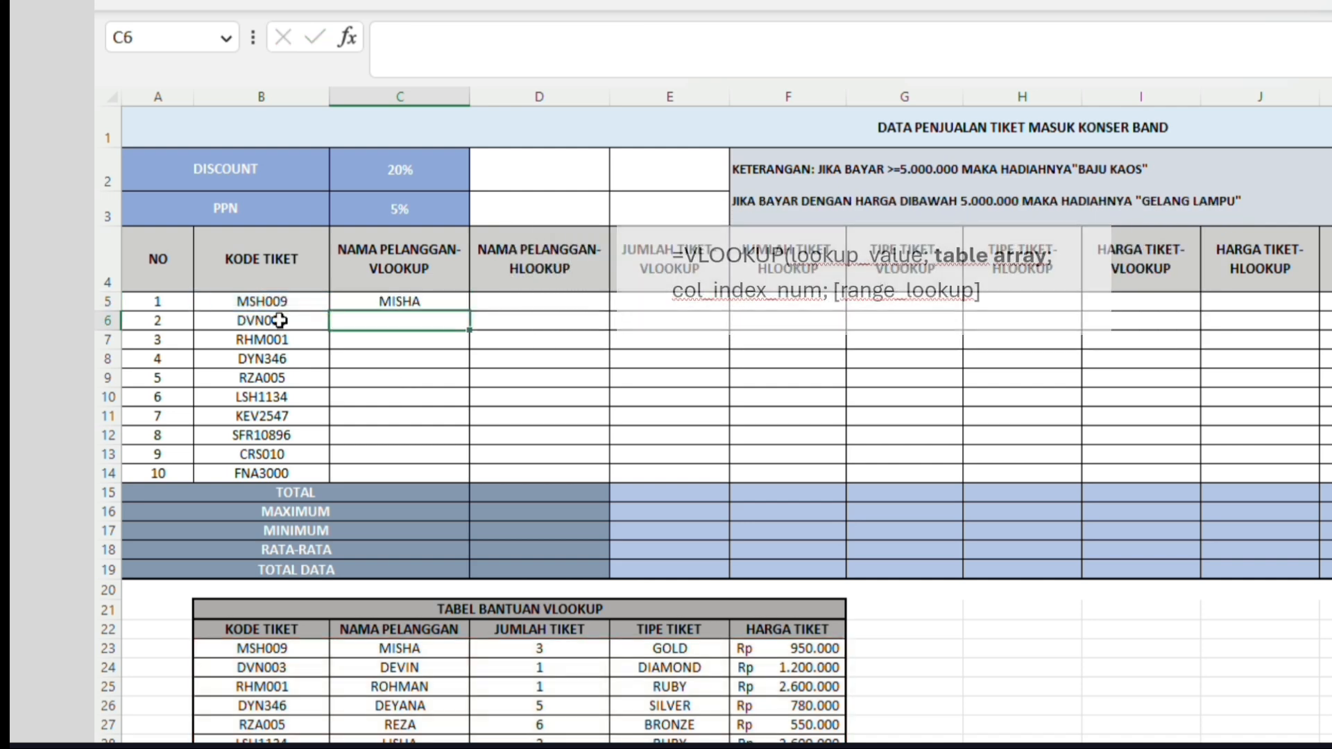
# Step: Fill the VLOOKUP formula from C5 down through C14 for all ticket codes
pyautogui.click(359, 306)
pyautogui.click(293, 312)
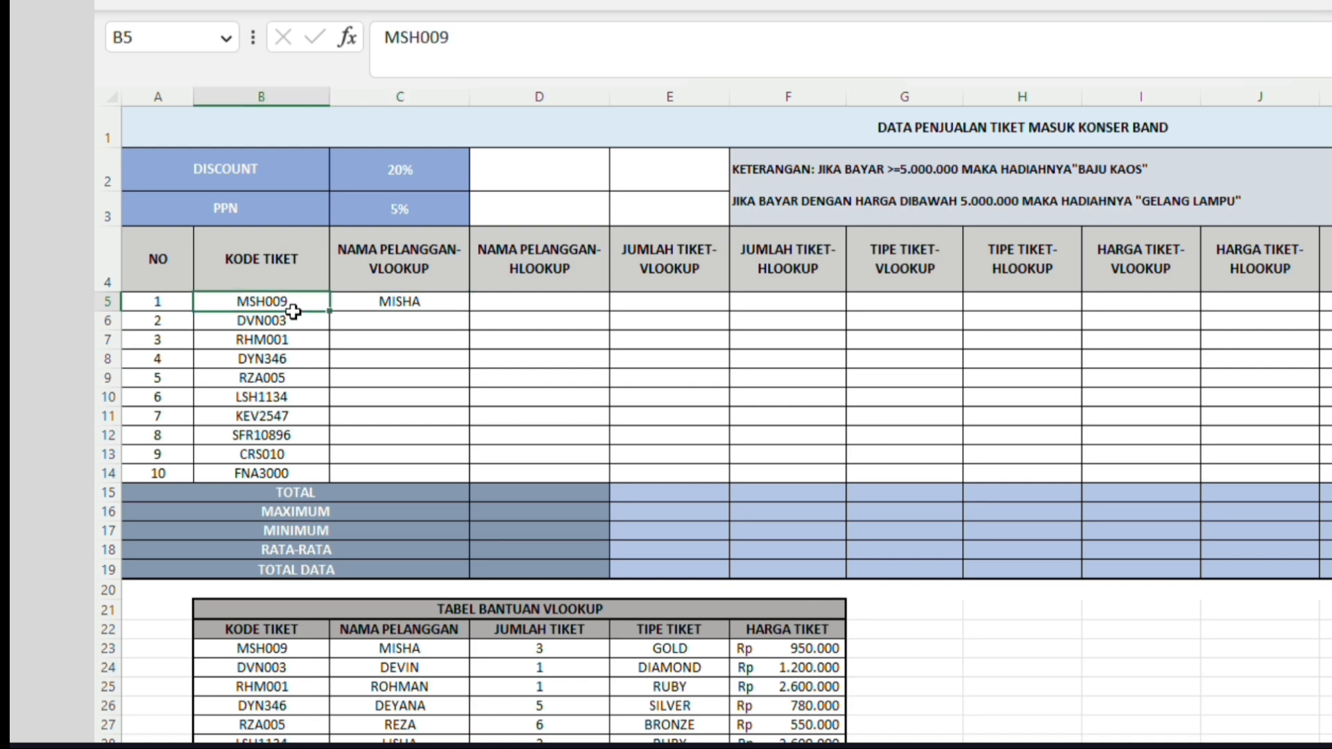
pyautogui.click(360, 310)
pyautogui.scroll(-1, 481, 464)
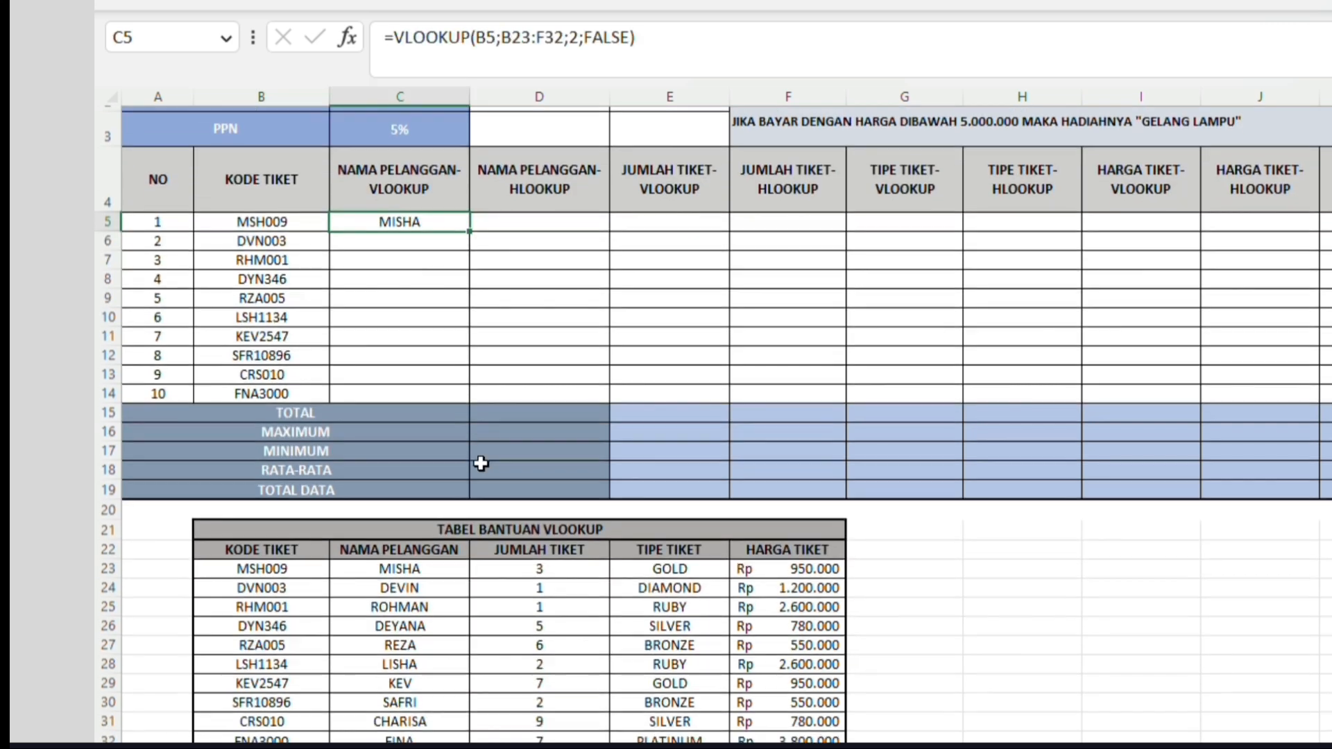
pyautogui.scroll(1, 402, 514)
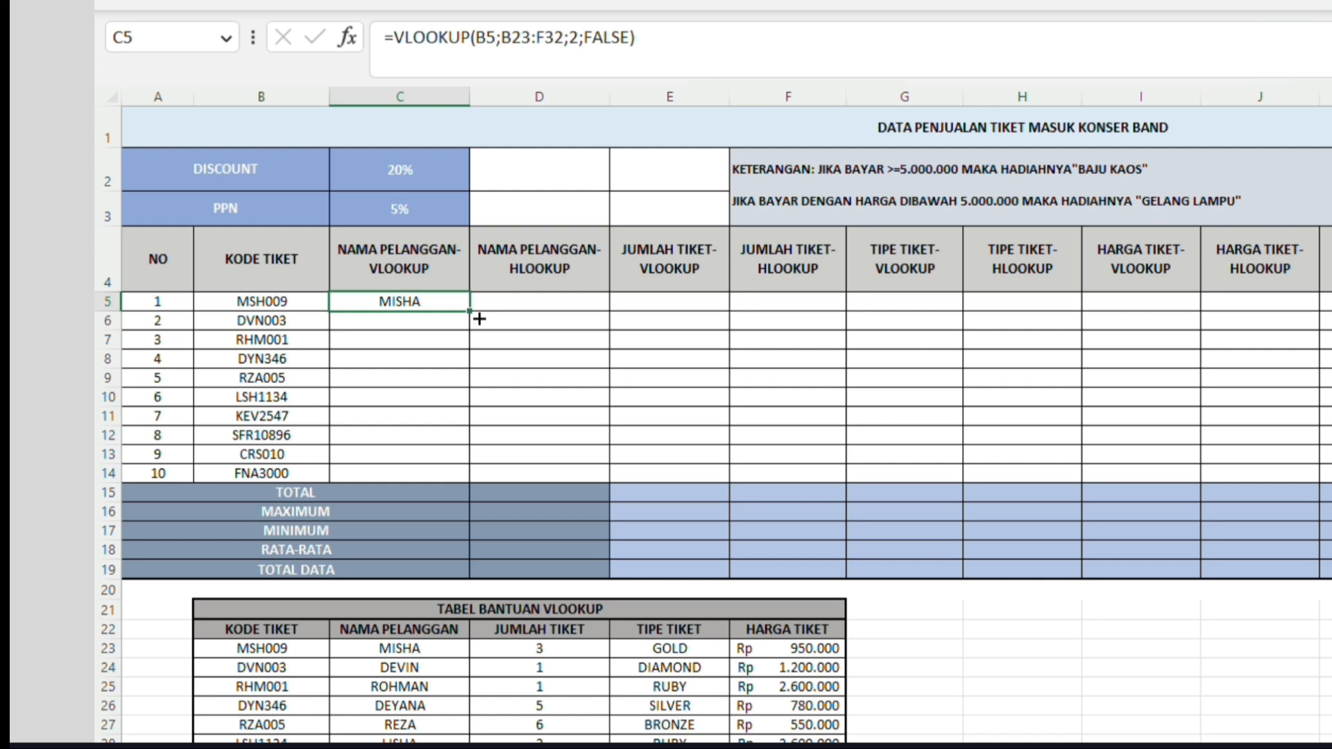
pyautogui.moveTo(479, 318); pyautogui.dragTo(480, 486)
pyautogui.click(538, 401)
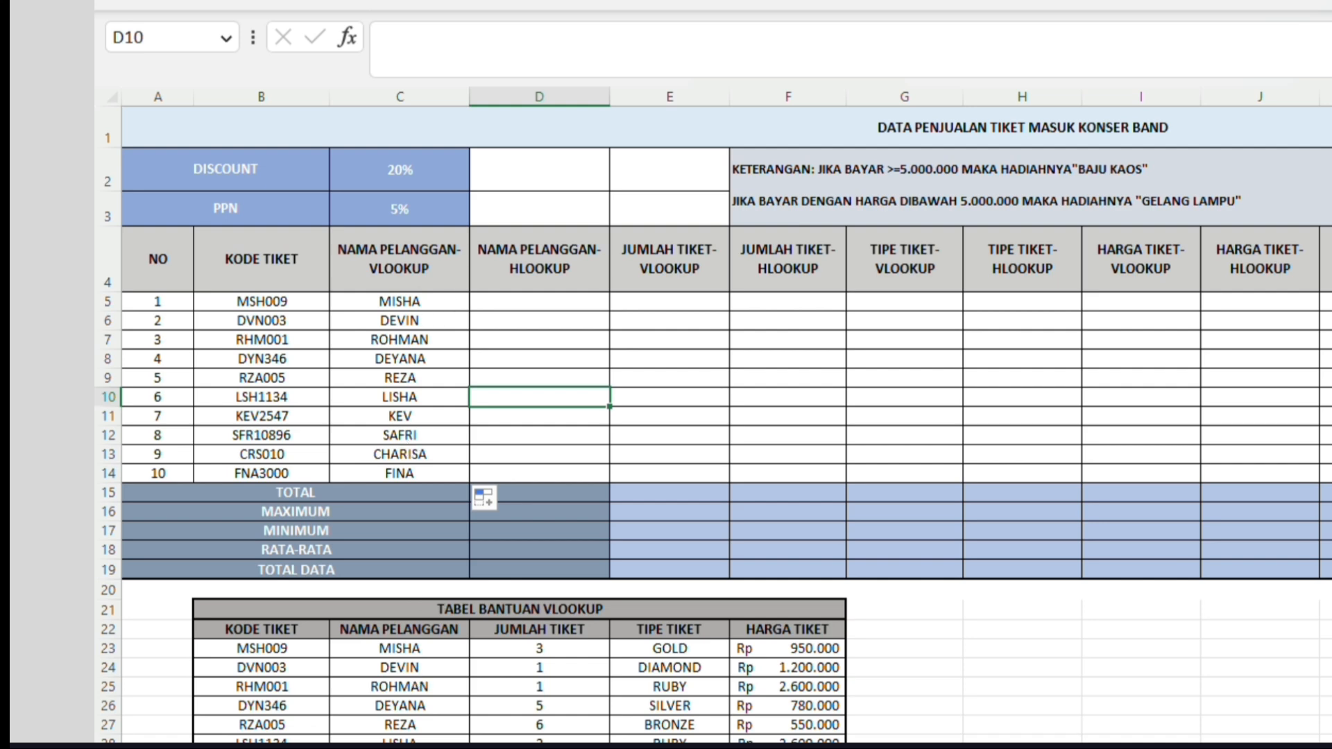
# Step: Start an HLOOKUP formula in D5 with the ticket code in B5 as the lookup value
pyautogui.doubleClick(560, 304)
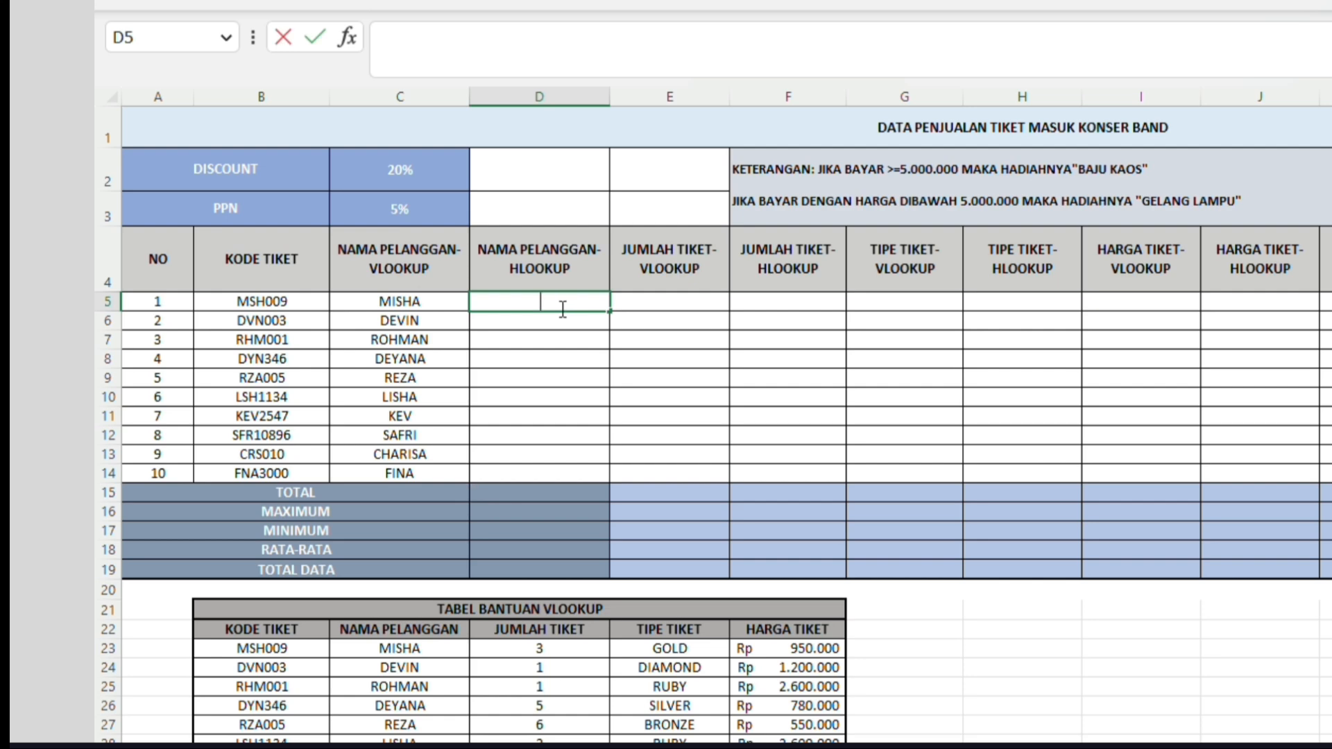
pyautogui.write('=HLOOKUP')
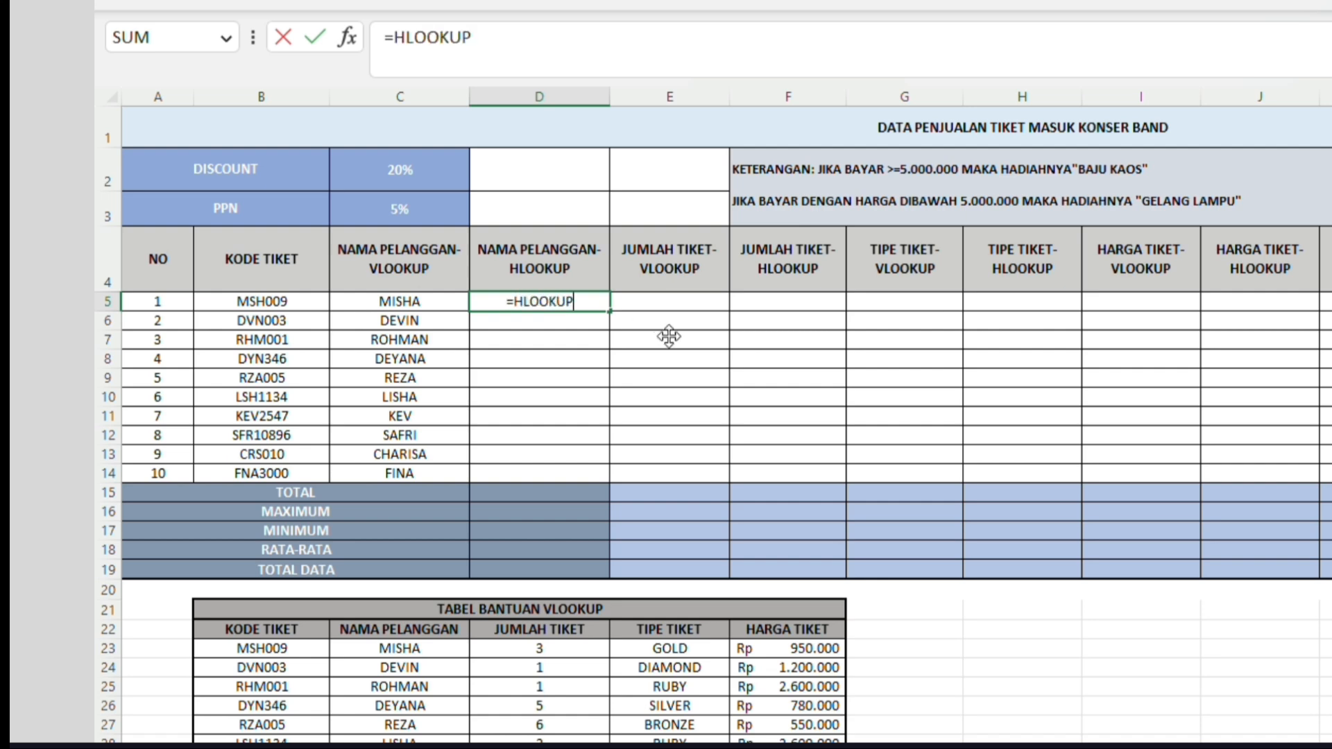
pyautogui.write('(')
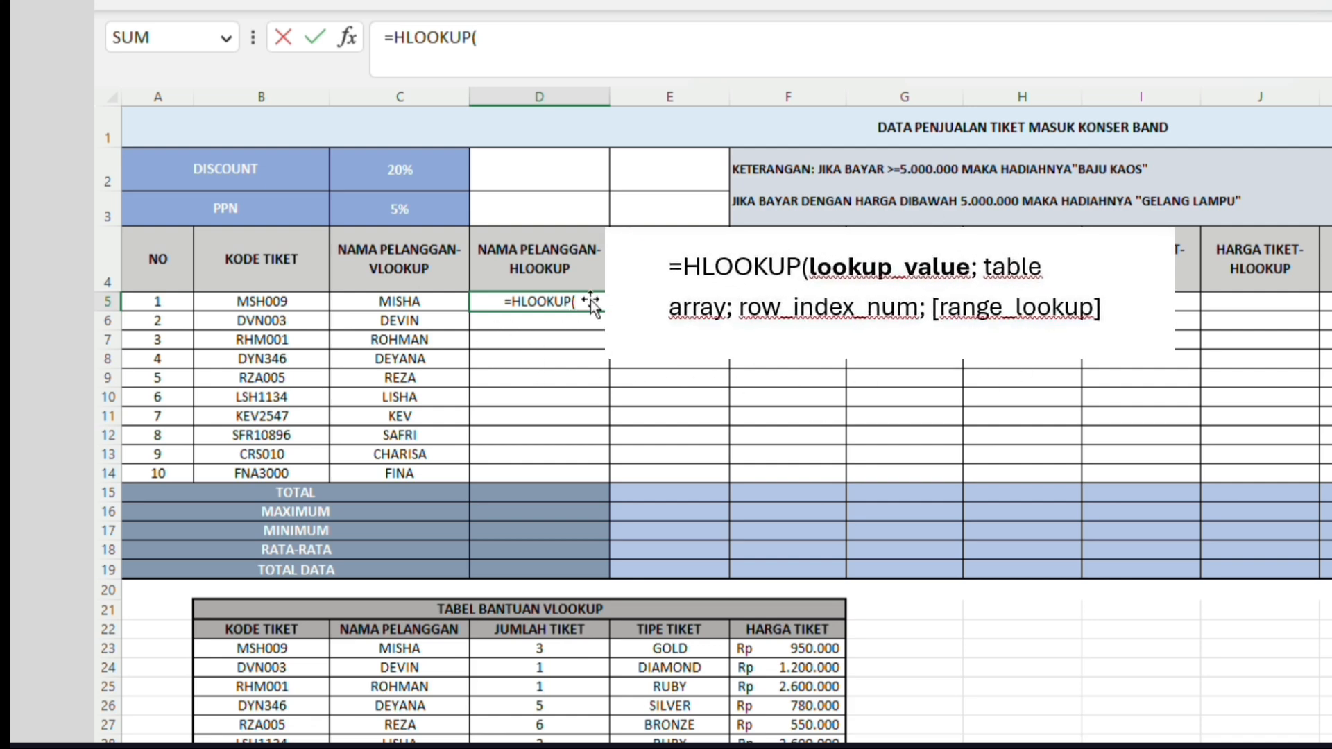
pyautogui.click(321, 313)
pyautogui.write(';')
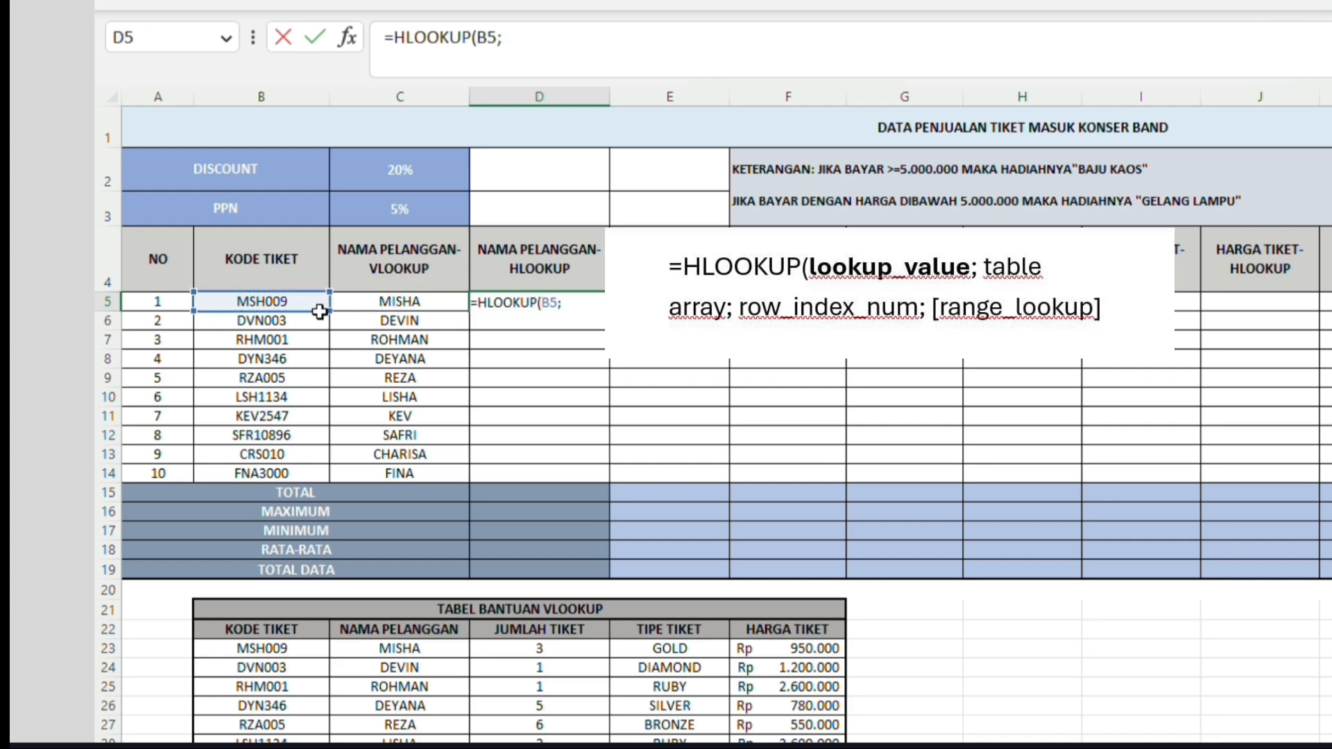
# Step: Add C35:L39 of the TABEL BANTUAN HLOOKUP table as the table array of the D5 formula
pyautogui.scroll(-2, 374, 484)
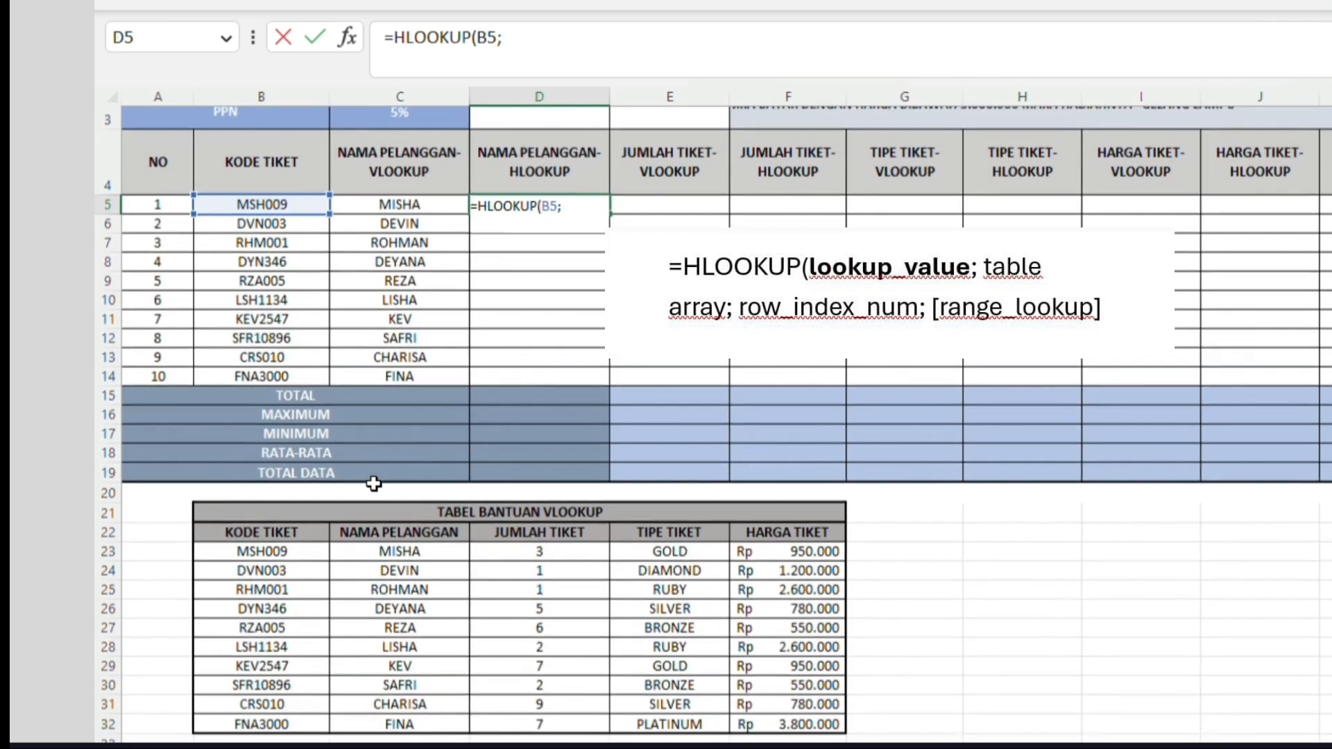
pyautogui.scroll(-1, 373, 483)
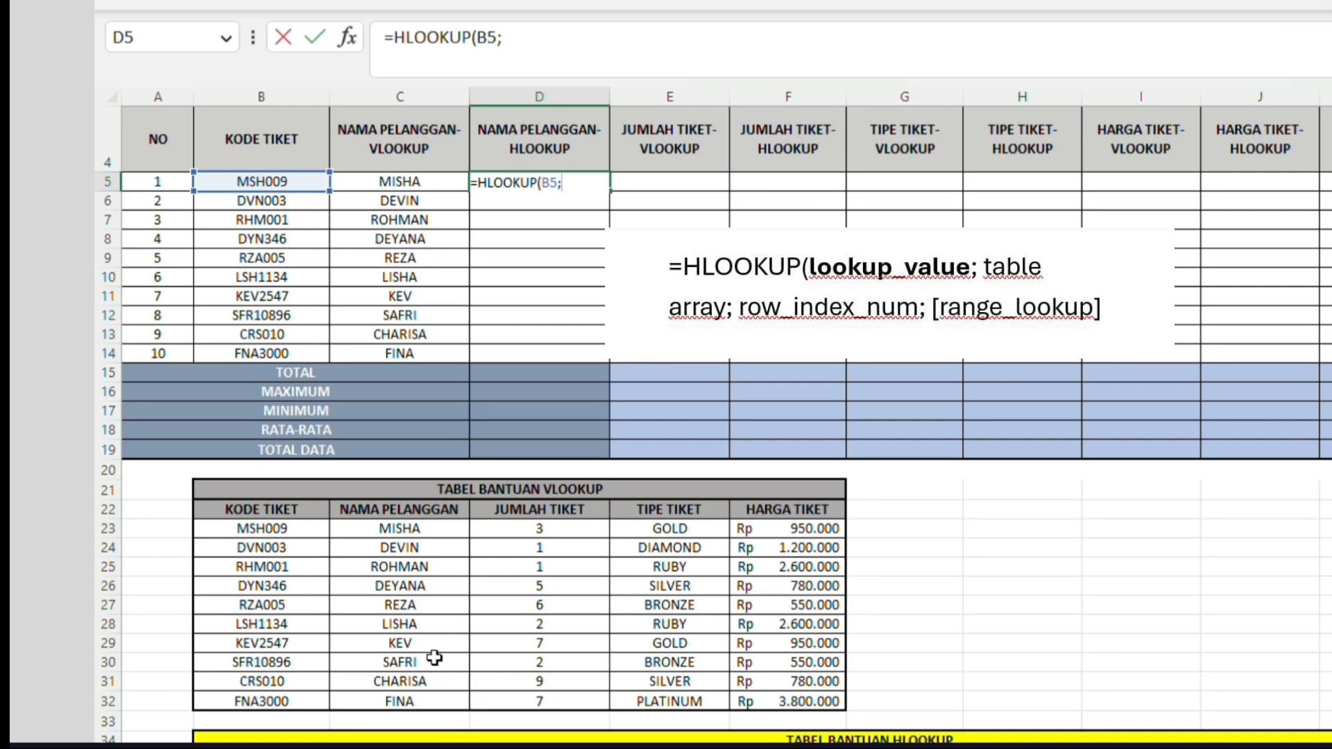
pyautogui.click(399, 748)
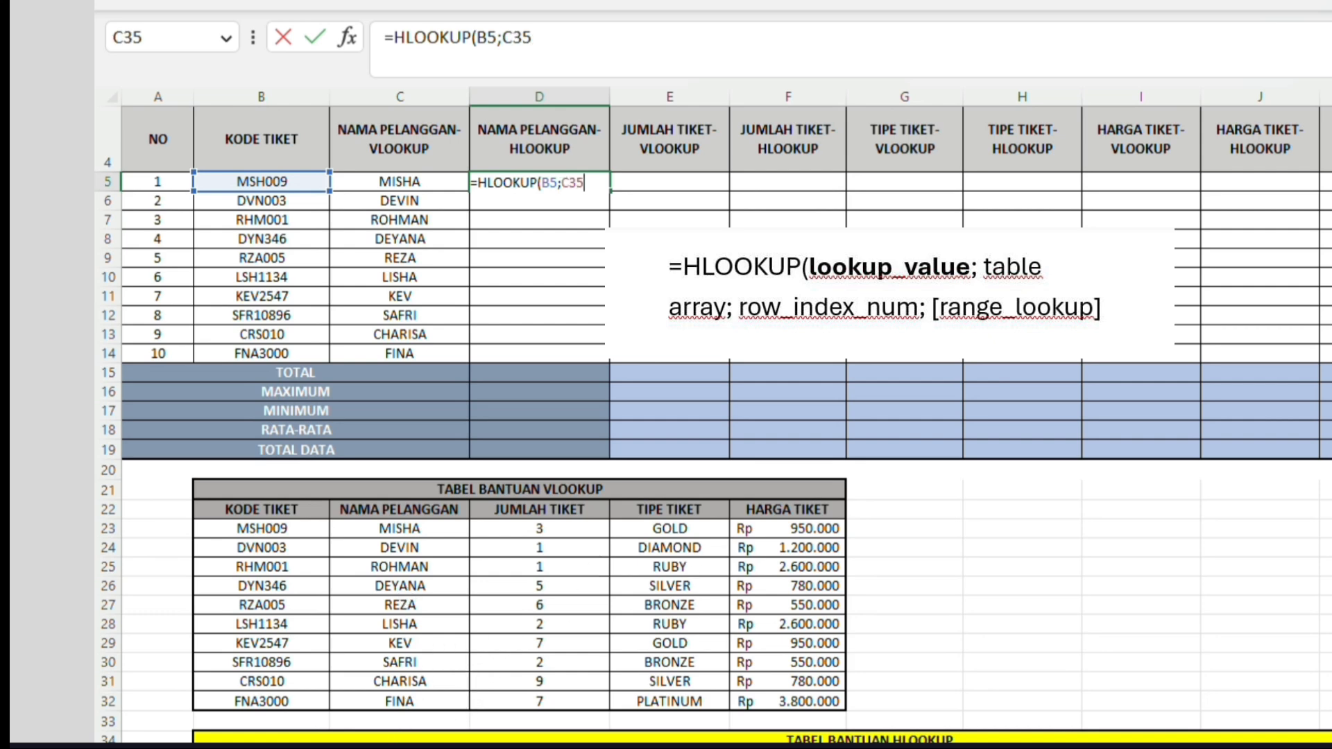
pyautogui.moveTo(399, 748); pyautogui.dragTo(1331, 748)
pyautogui.scroll(3, 784, 355)
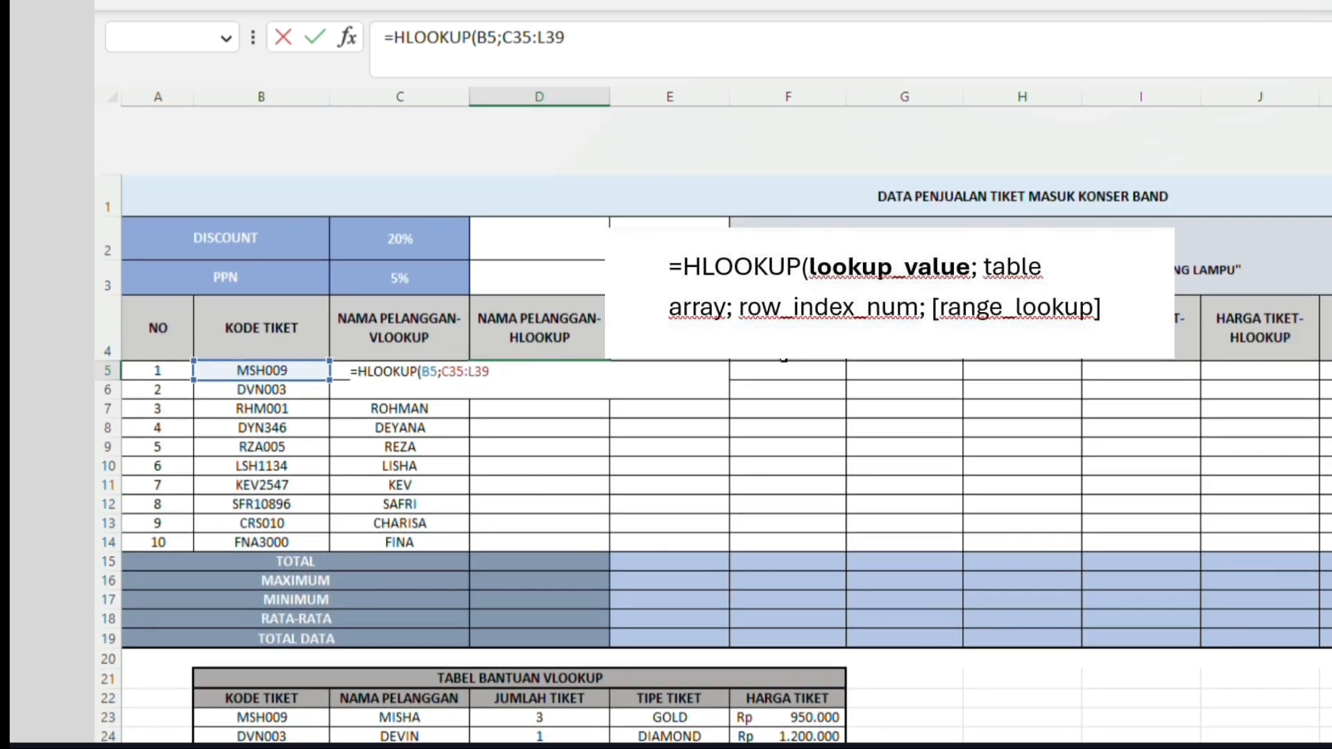
# Step: Complete the HLOOKUP formula in D5 with row index 2 and FALSE for an exact match
pyautogui.write(';')
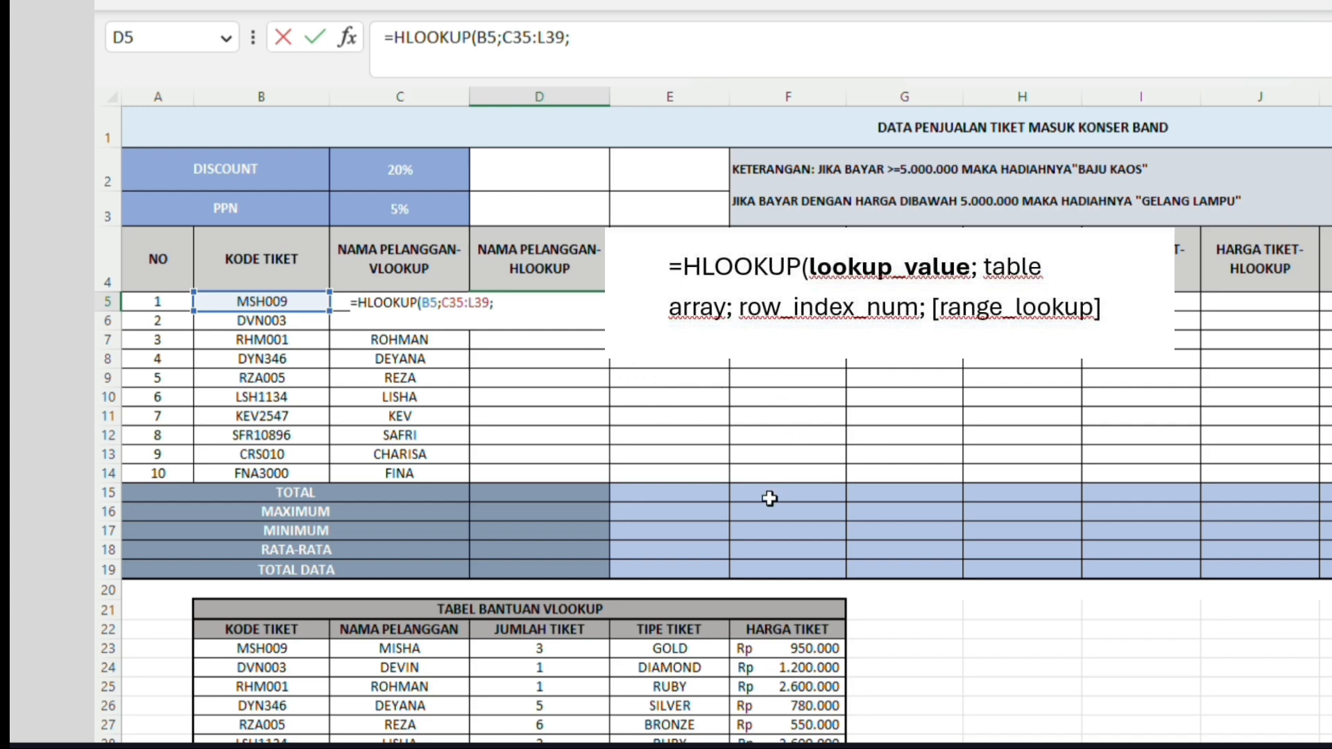
pyautogui.scroll(-3, 770, 498)
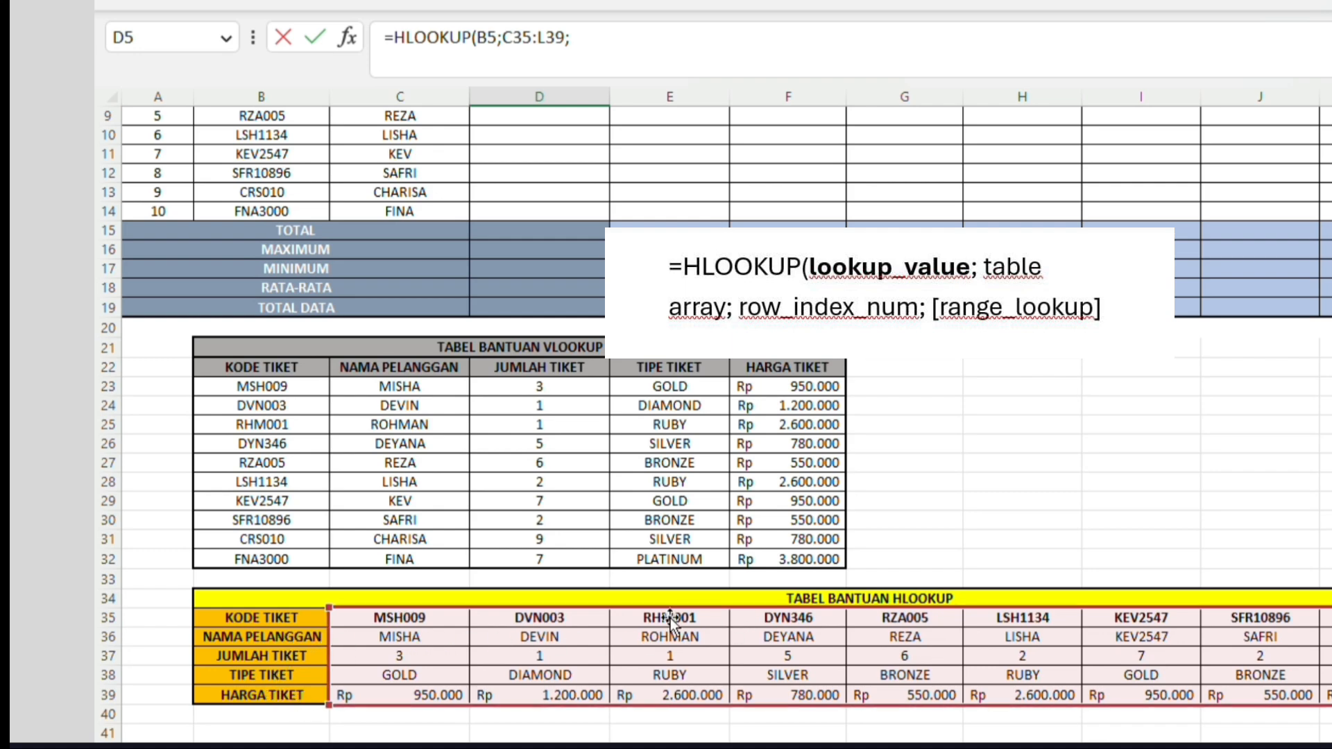
pyautogui.scroll(3, 645, 498)
pyautogui.scroll(-4, 651, 497)
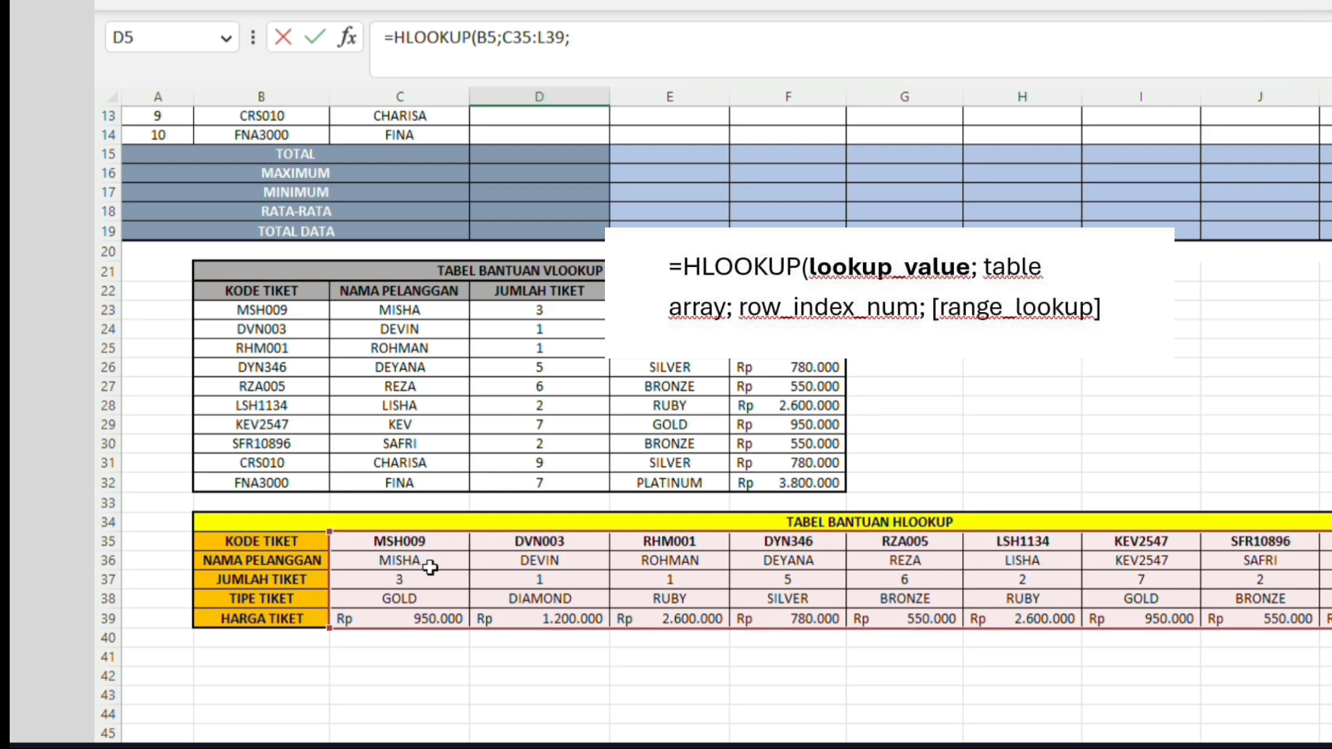
pyautogui.scroll(3, 406, 583)
pyautogui.scroll(1, 403, 583)
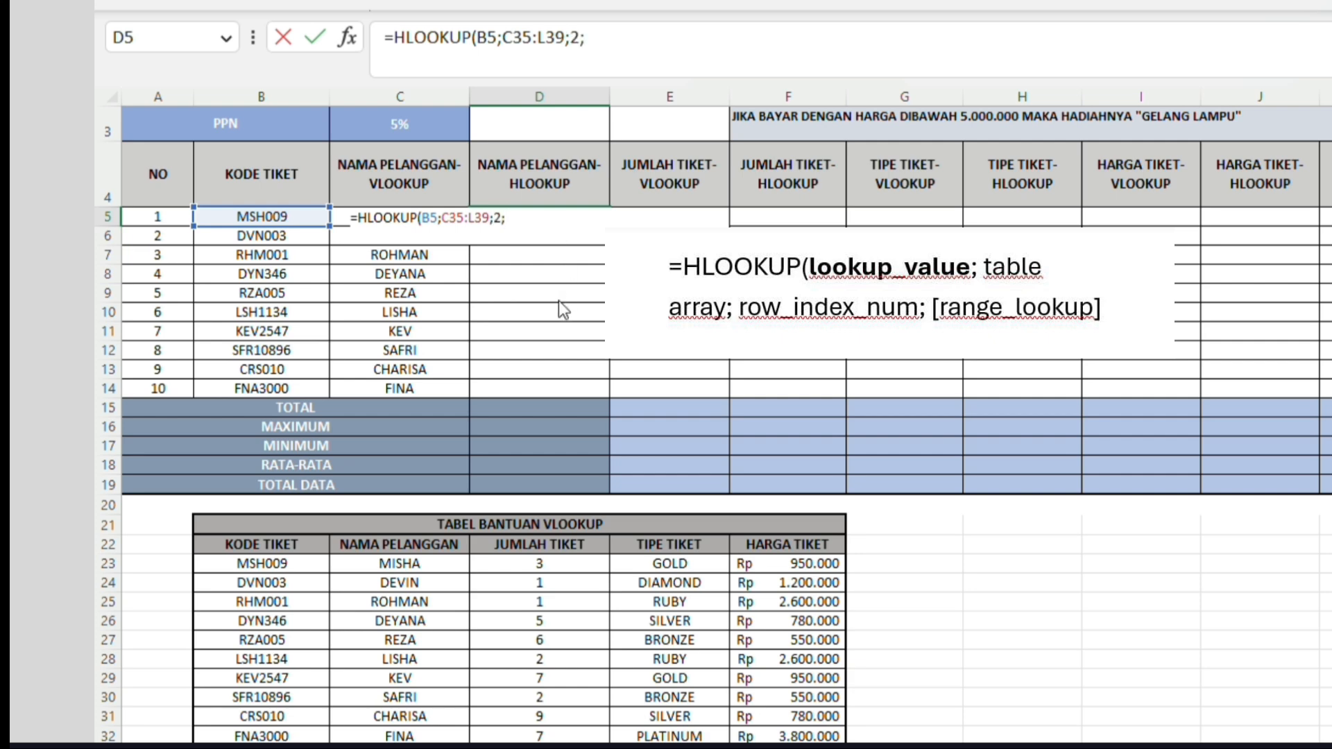
pyautogui.write('FALSE')
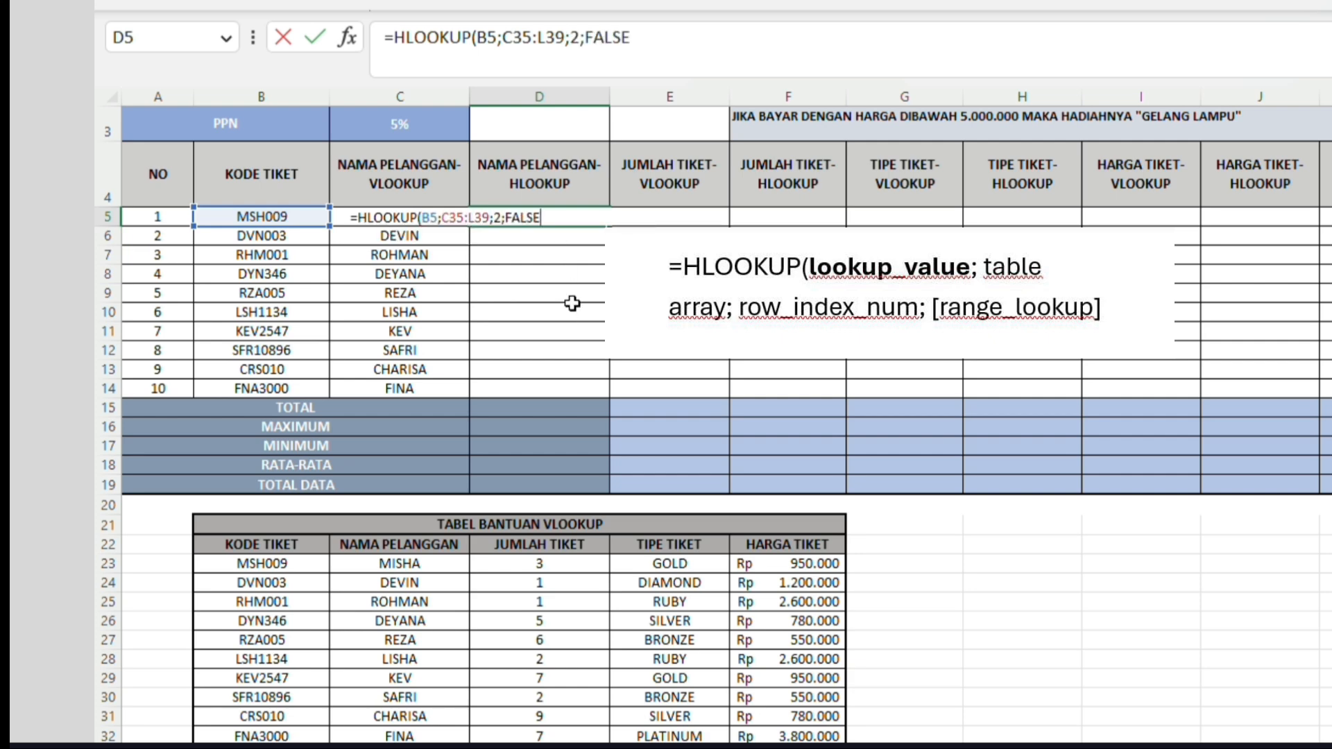
pyautogui.write(')')
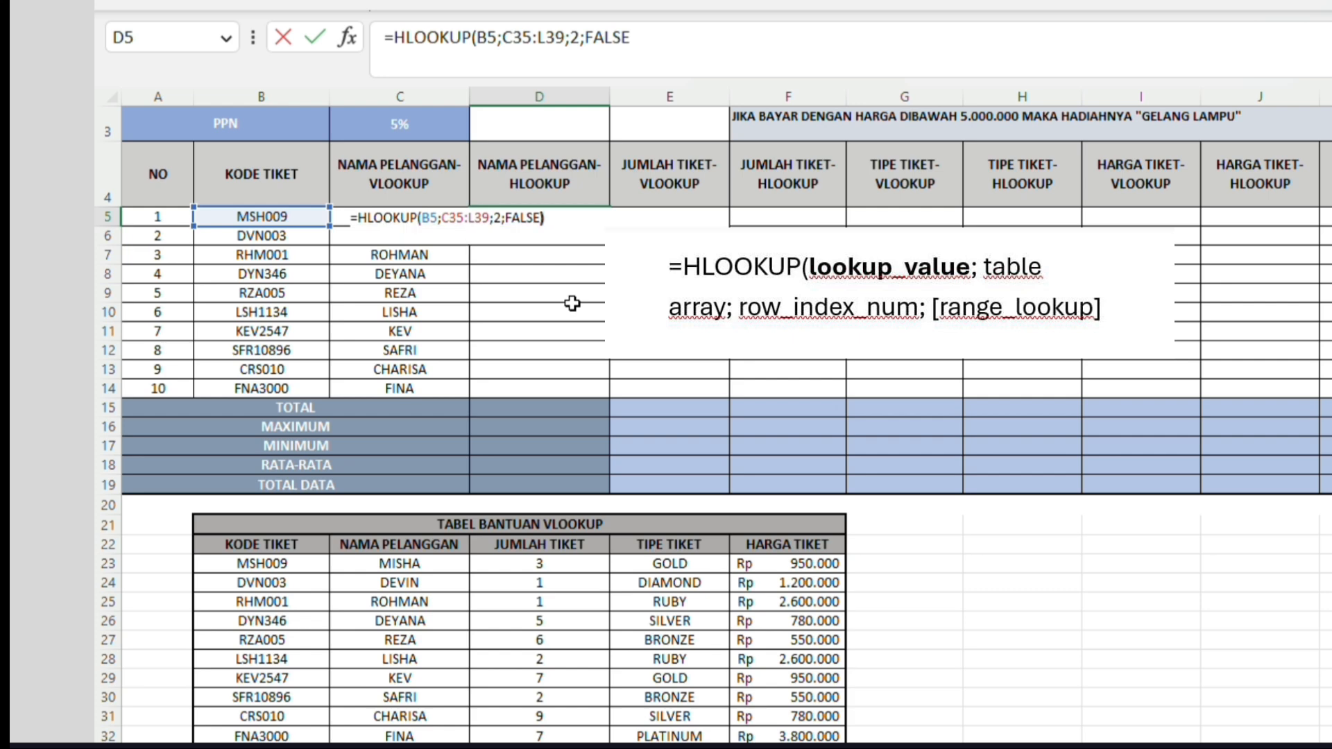
pyautogui.press('Return')
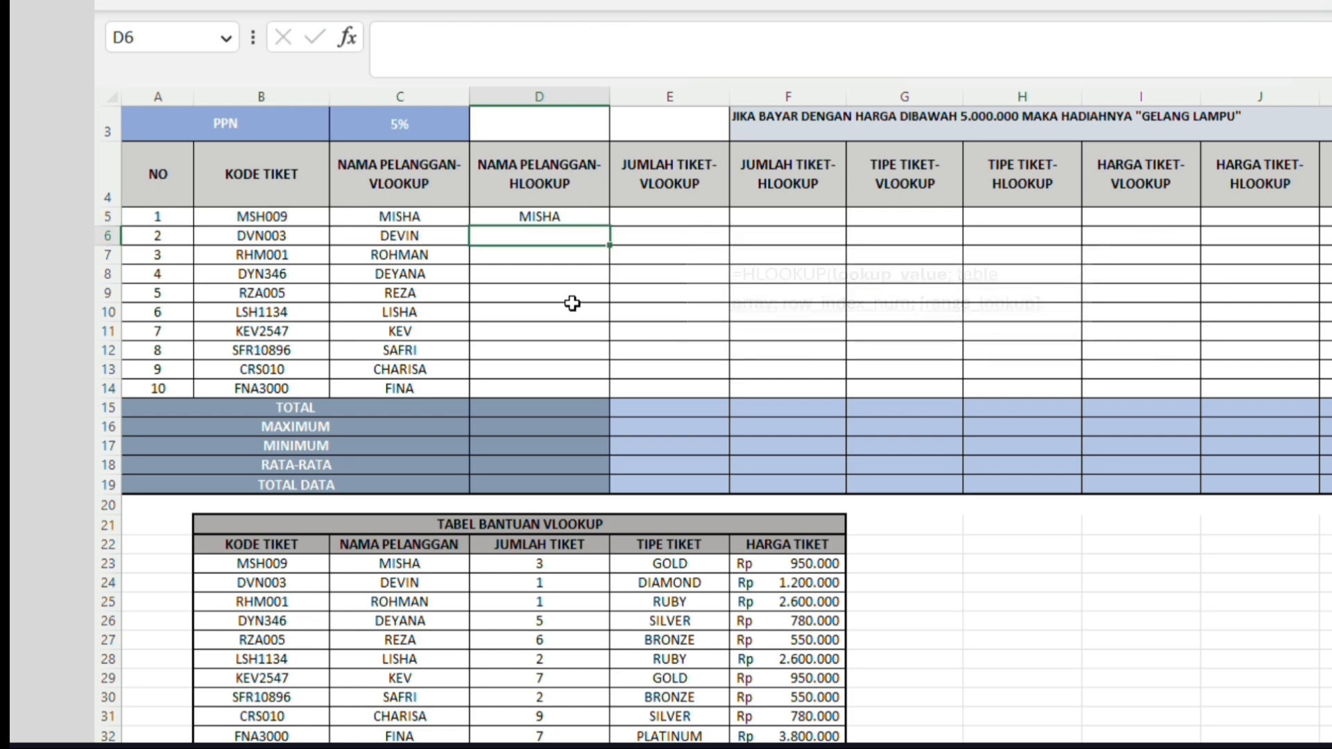
# Step: Try to fill the HLOOKUP formula from D5 down through D14 with its relative table range, and inspect the copy in D6
pyautogui.scroll(1, 573, 303)
pyautogui.click(583, 261)
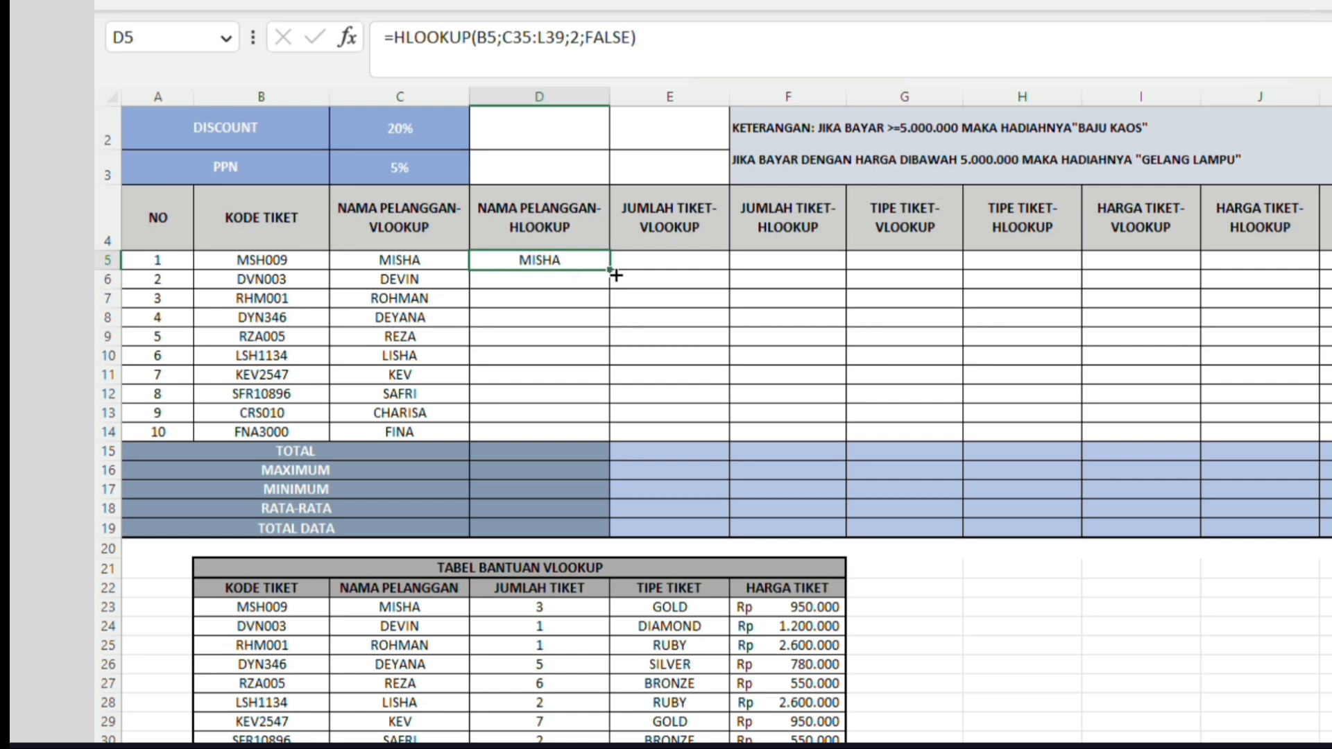
pyautogui.moveTo(611, 272); pyautogui.dragTo(622, 438)
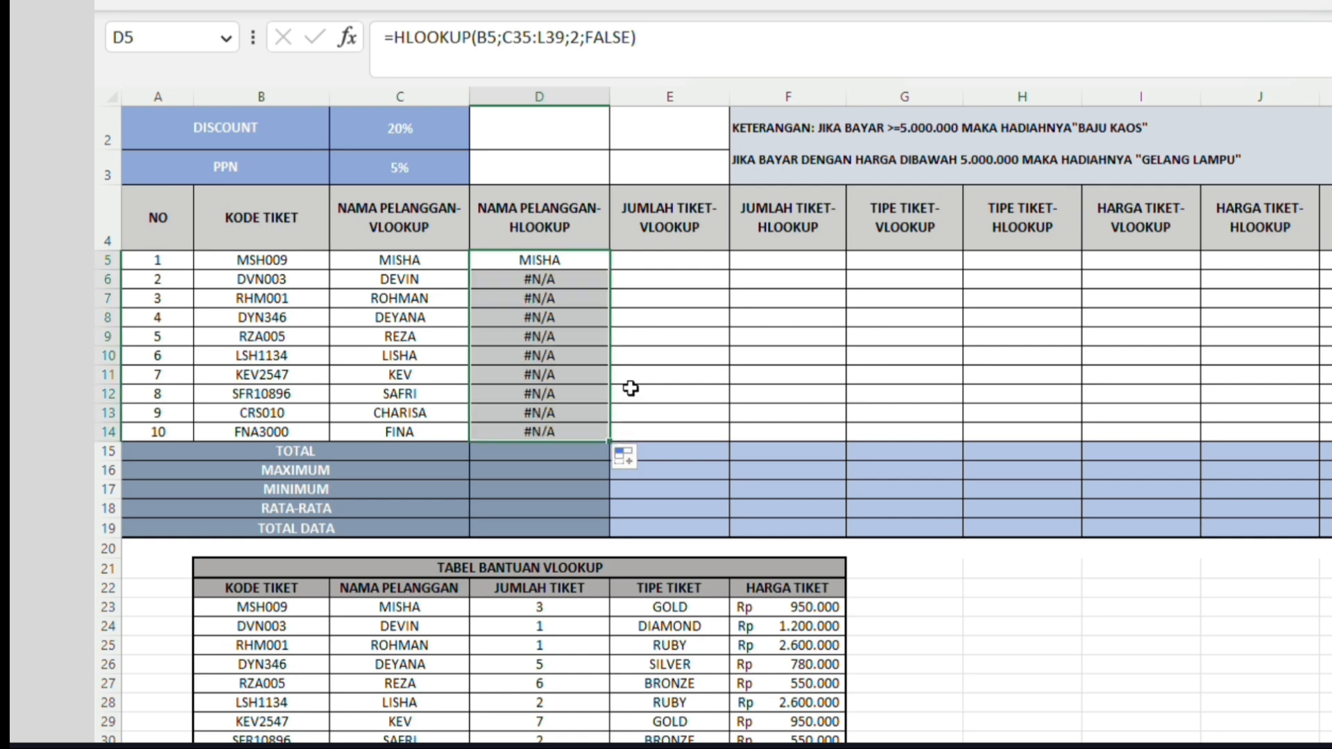
pyautogui.click(660, 337)
pyautogui.scroll(2, 610, 344)
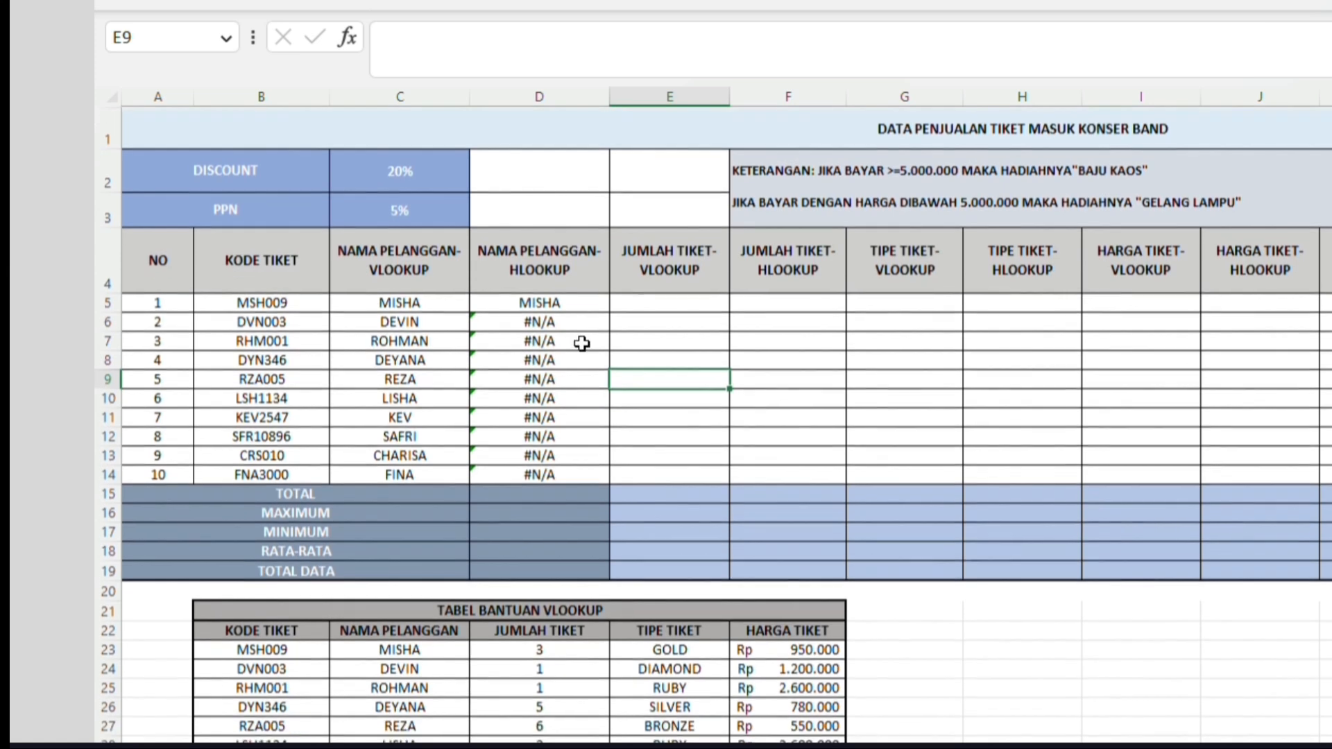
pyautogui.click(557, 326)
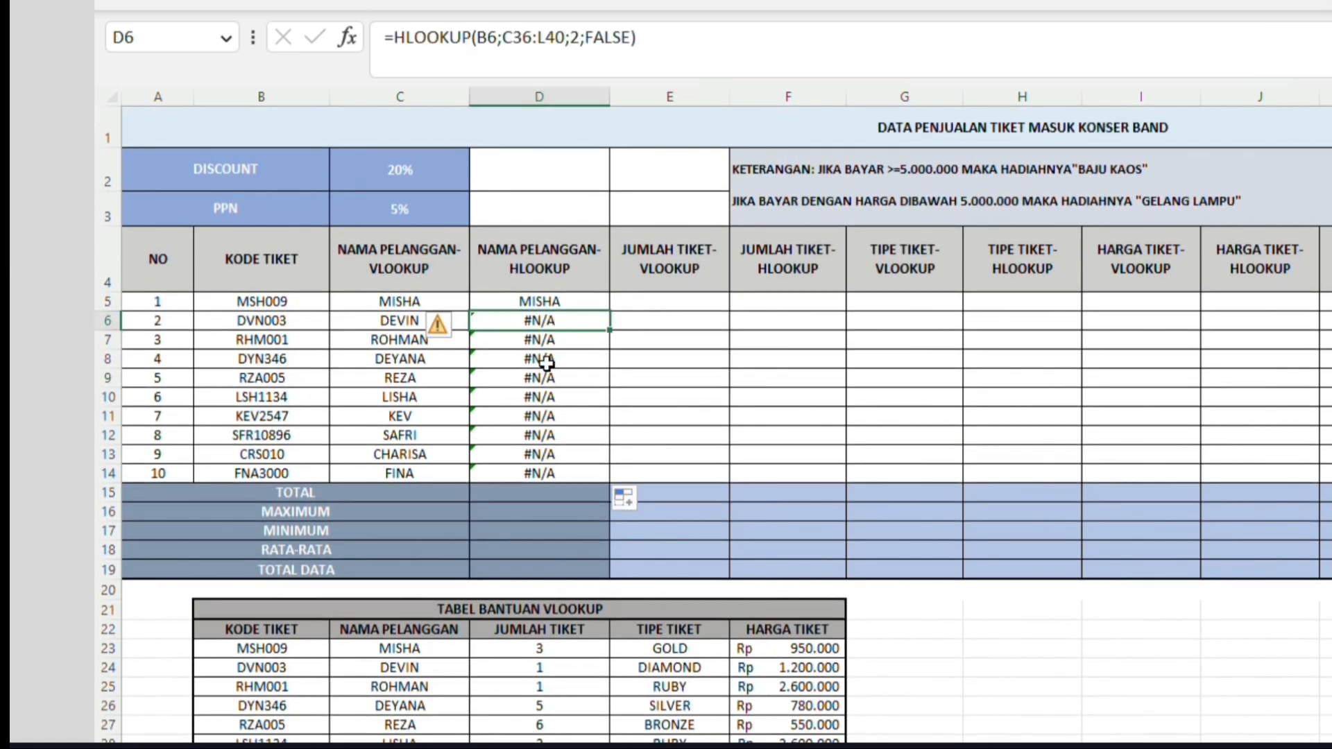
# Step: Make the table array in the D5 HLOOKUP formula absolute as $C$35:$L$39
pyautogui.click(558, 301)
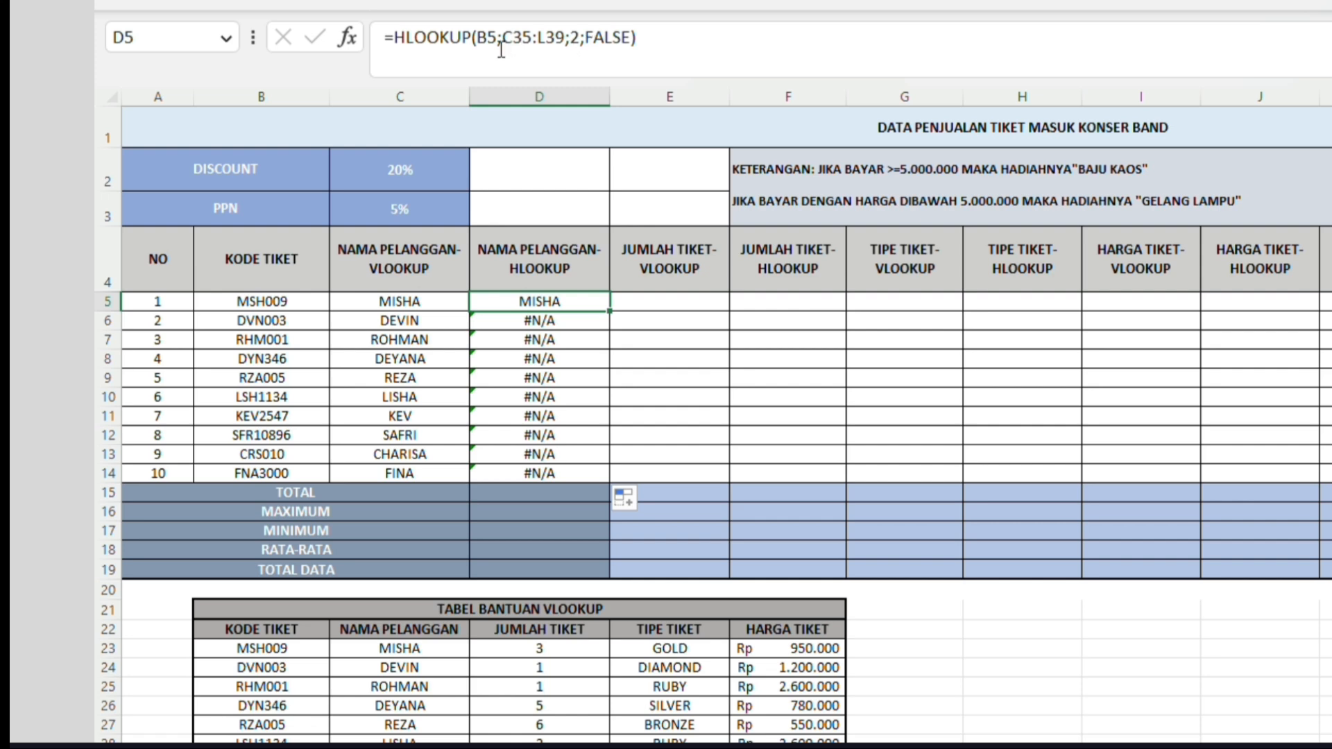
pyautogui.moveTo(501, 48); pyautogui.dragTo(576, 52)
pyautogui.scroll(-5, 608, 222)
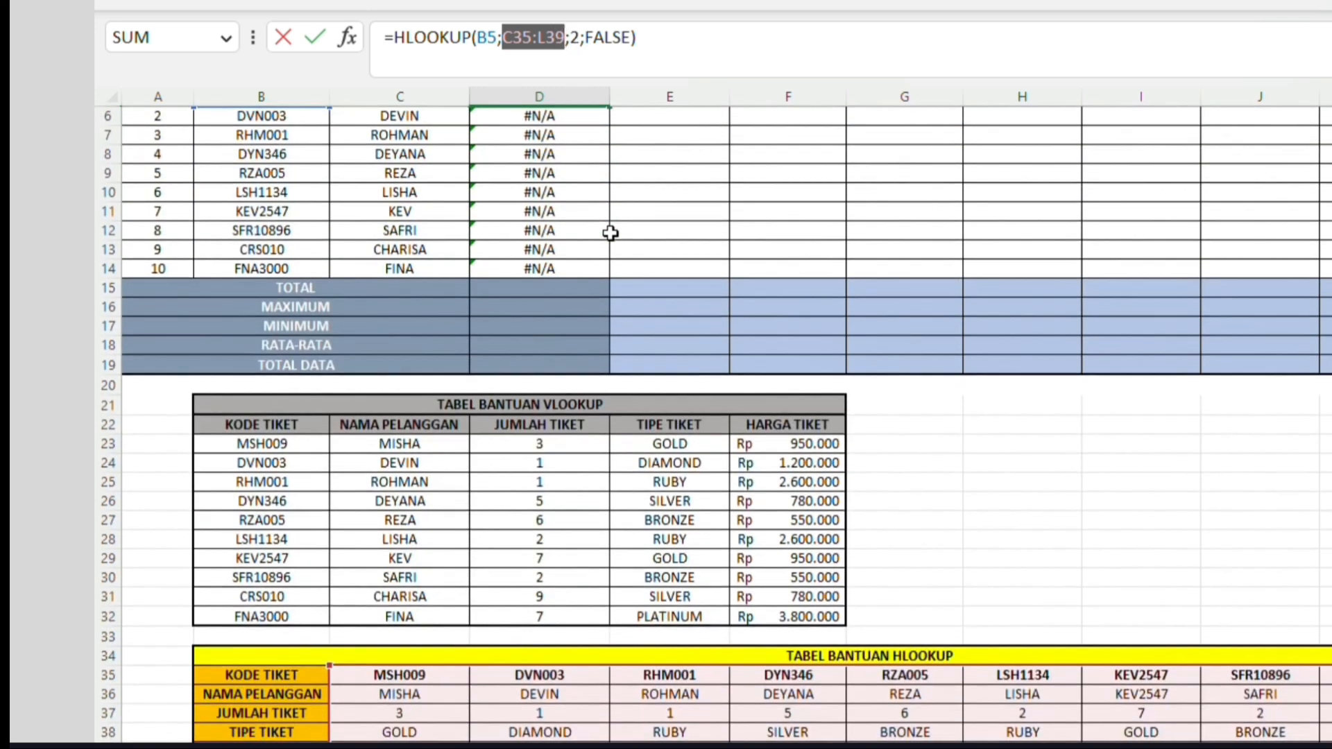
pyautogui.scroll(5, 610, 233)
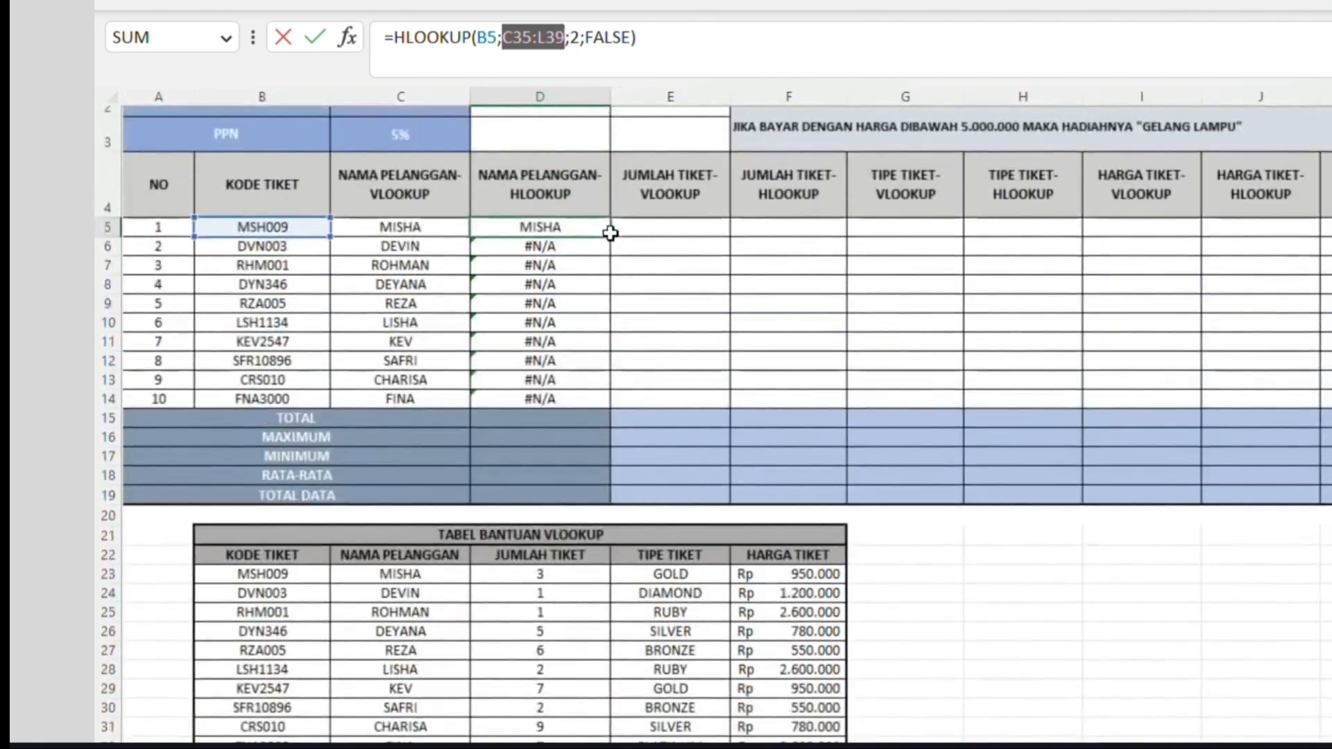
pyautogui.scroll(1, 610, 233)
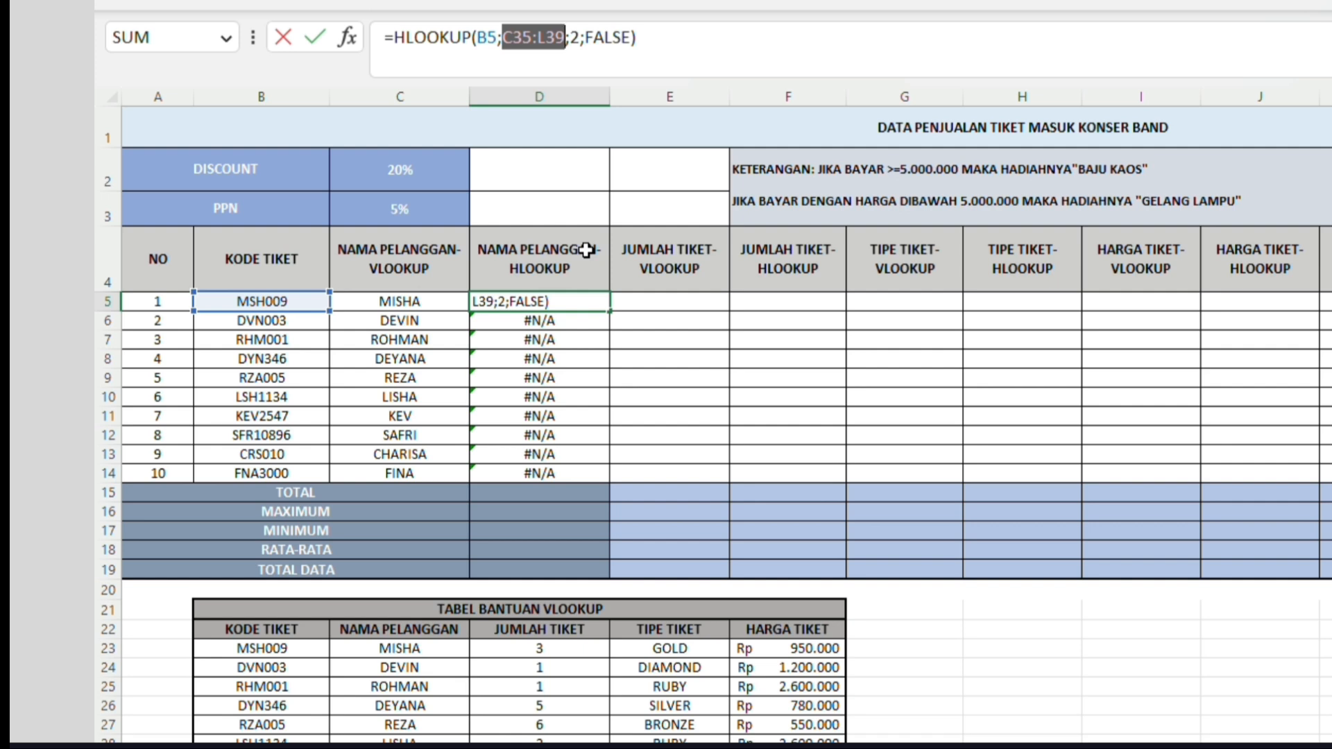
pyautogui.press('F4')
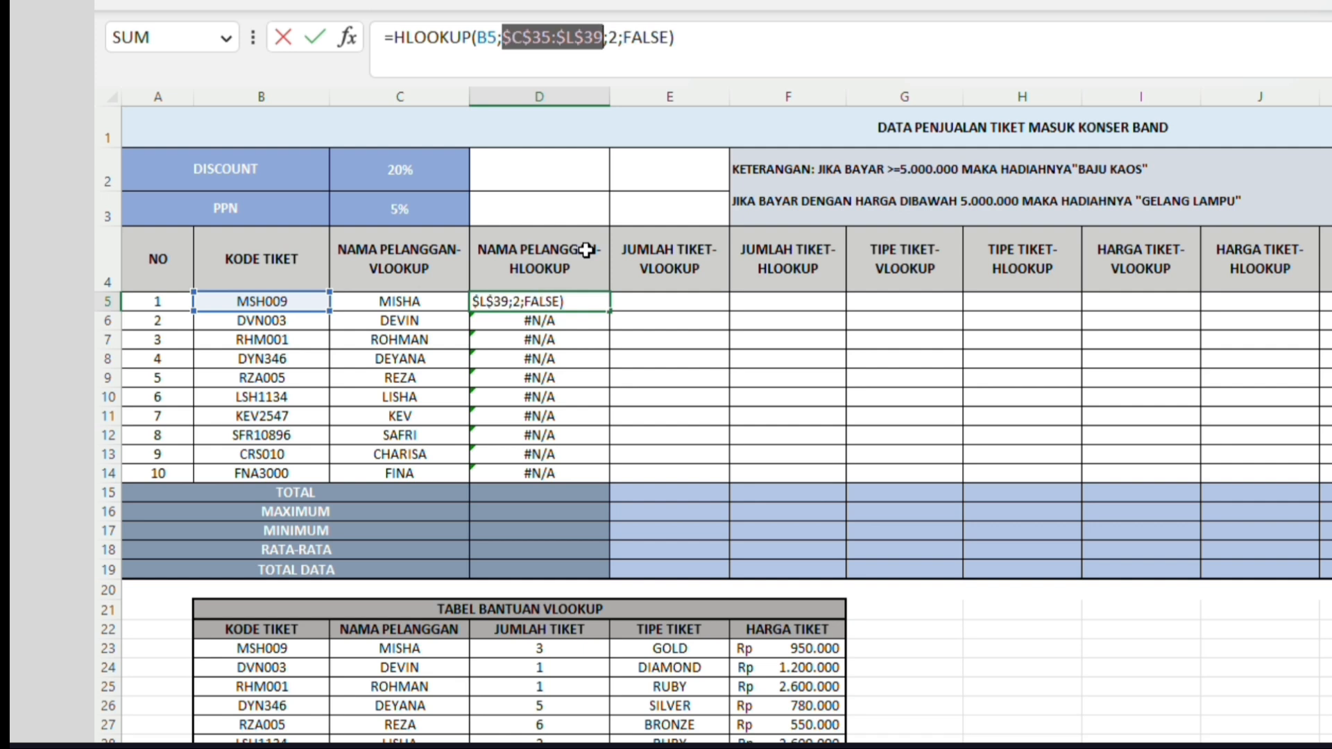
pyautogui.click(707, 47)
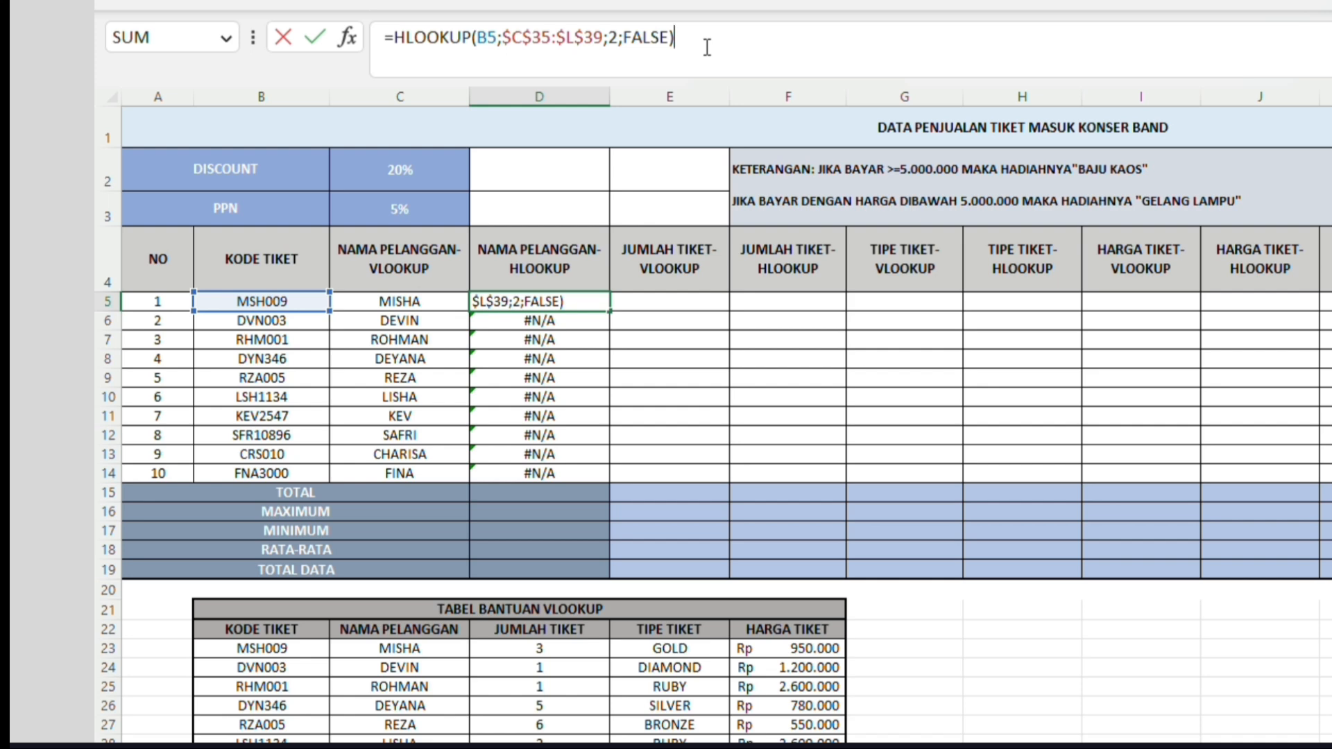
pyautogui.press('Return')
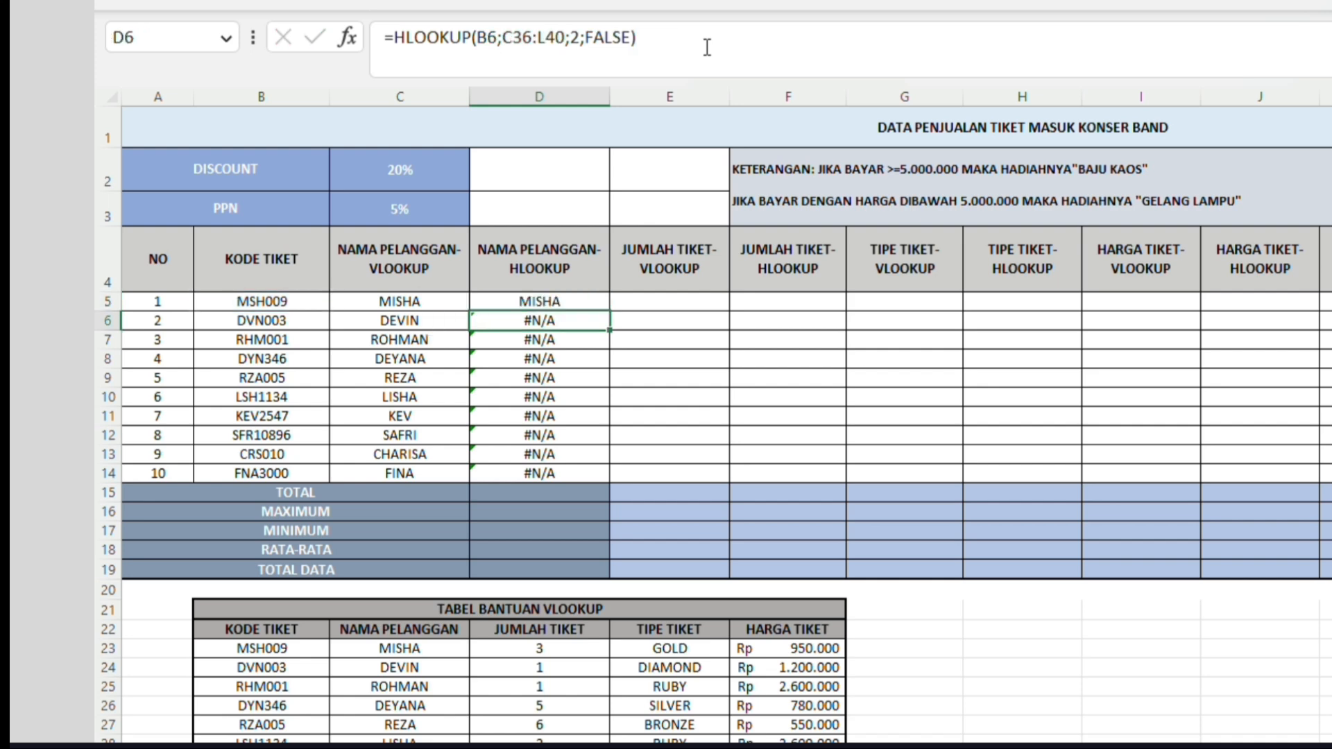
# Step: Fill the corrected HLOOKUP formula from D5 down through D14 for all ticket codes
pyautogui.click(600, 313)
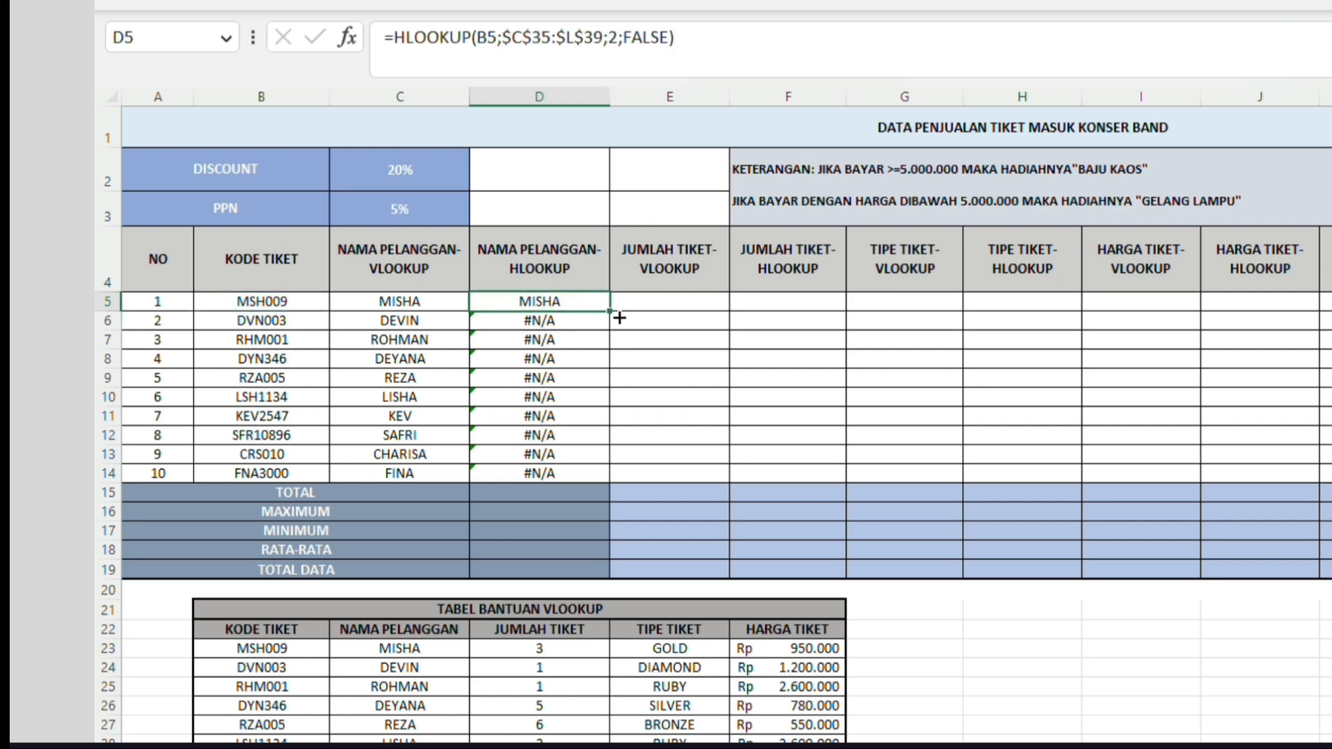
pyautogui.moveTo(620, 317); pyautogui.dragTo(608, 491)
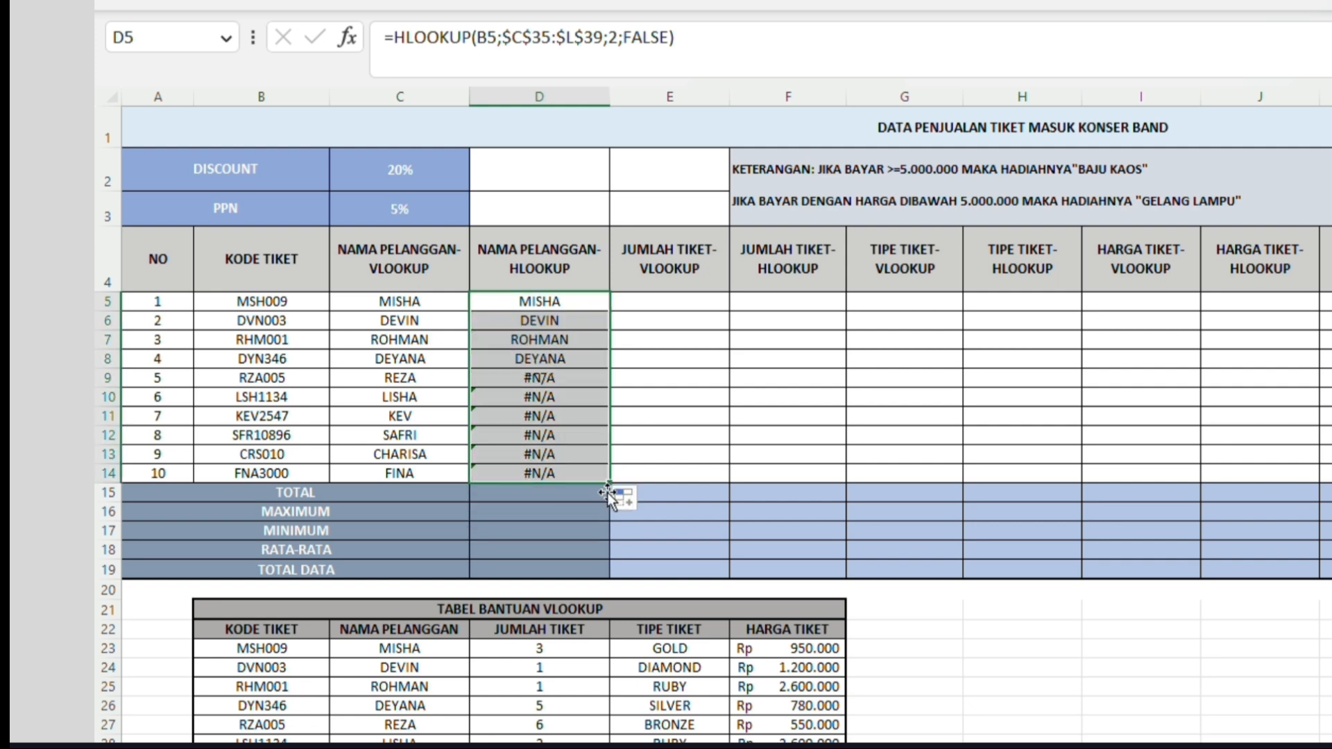
pyautogui.click(647, 420)
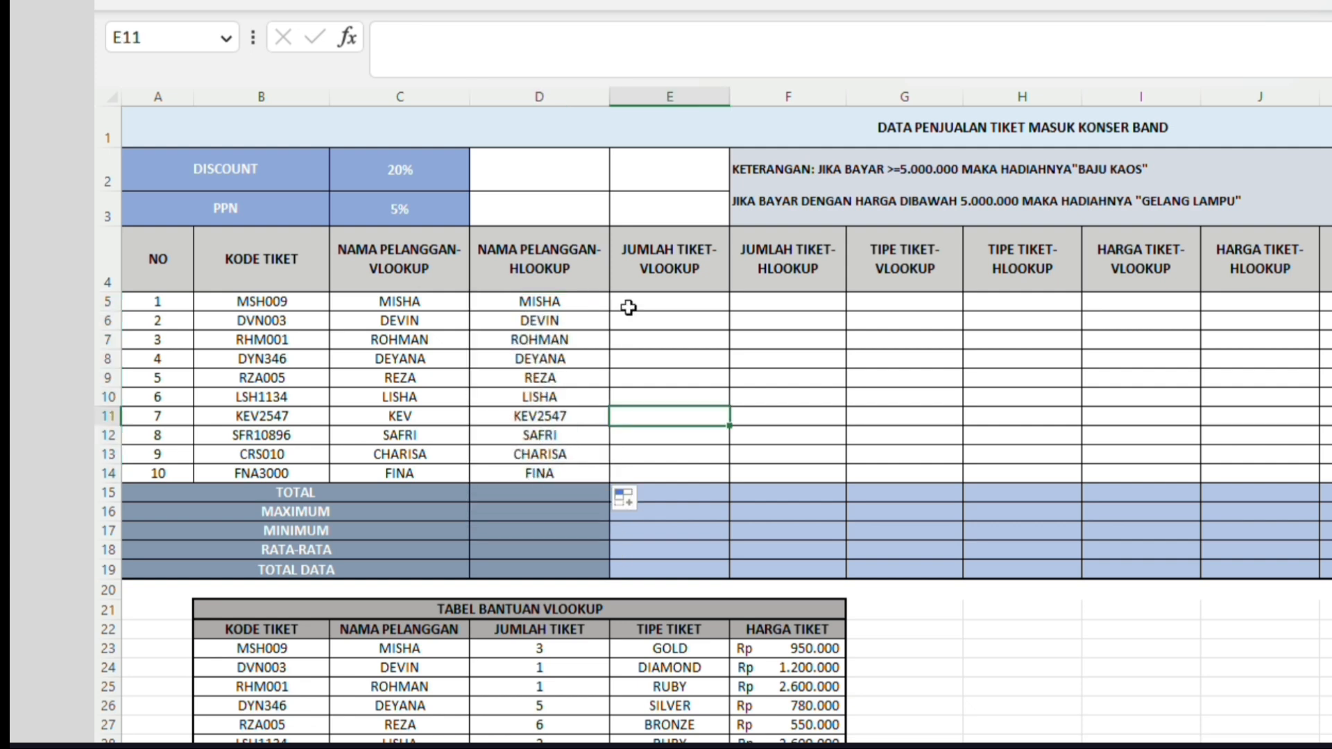
pyautogui.scroll(1, 500, 369)
pyautogui.scroll(-1, 500, 369)
pyautogui.click(696, 305)
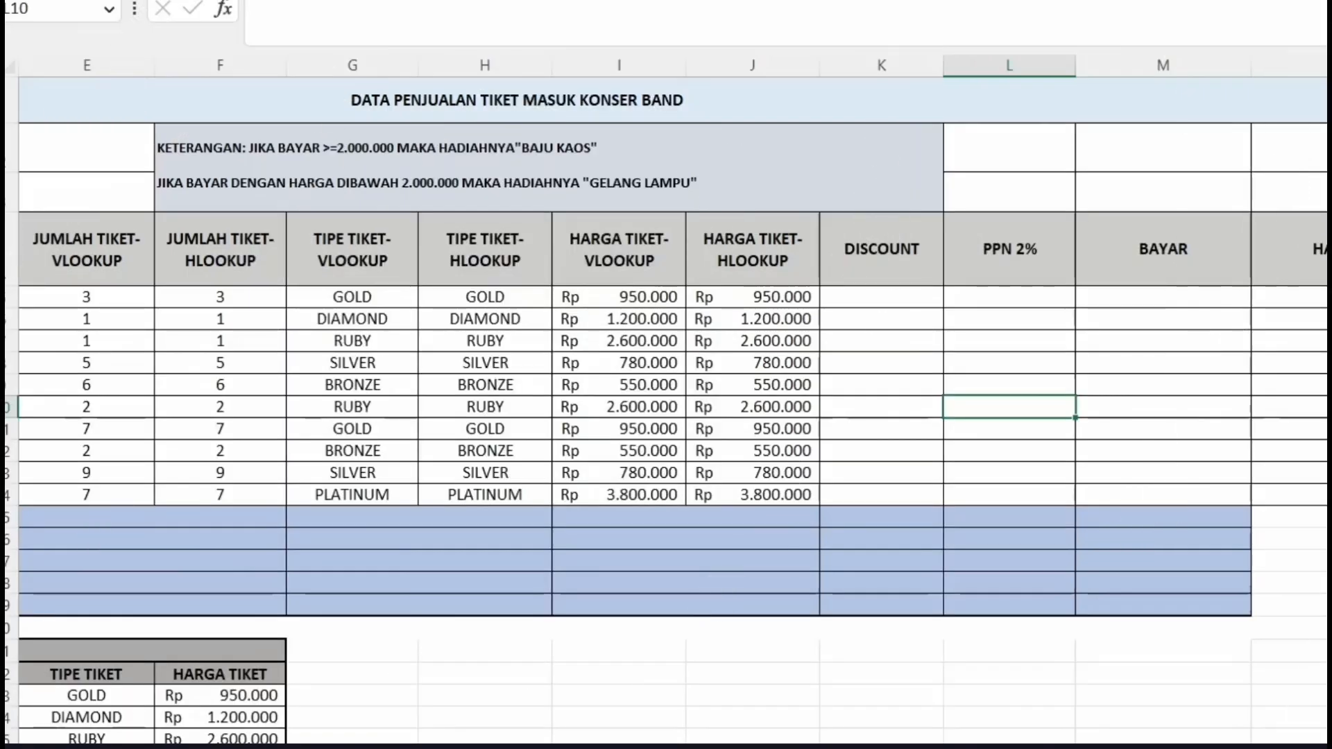
# Step: Review the ticket quantity, type and price columns along with the DISCOUNT, PPN and BAYAR columns of the sales table
pyautogui.hscroll(-6, 666, 400)
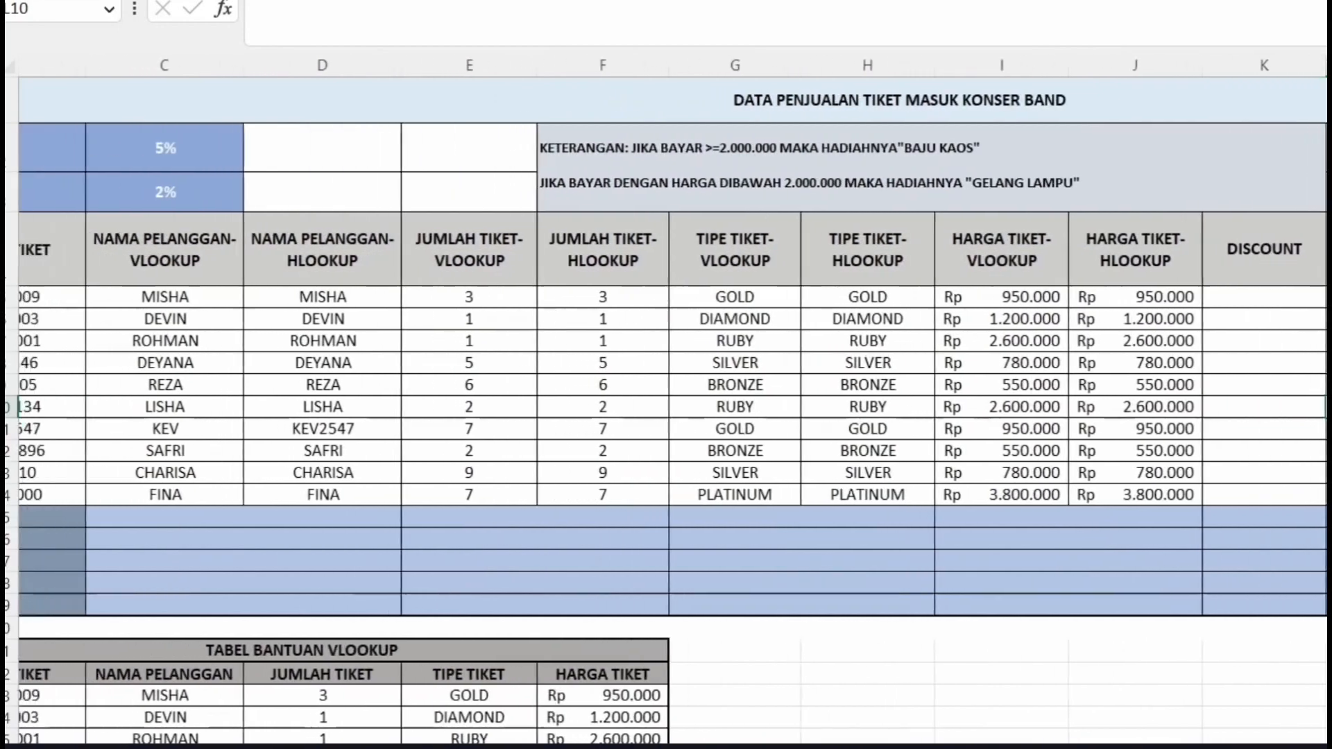
pyautogui.hscroll(-2, 666, 400)
pyautogui.hscroll(4, 666, 399)
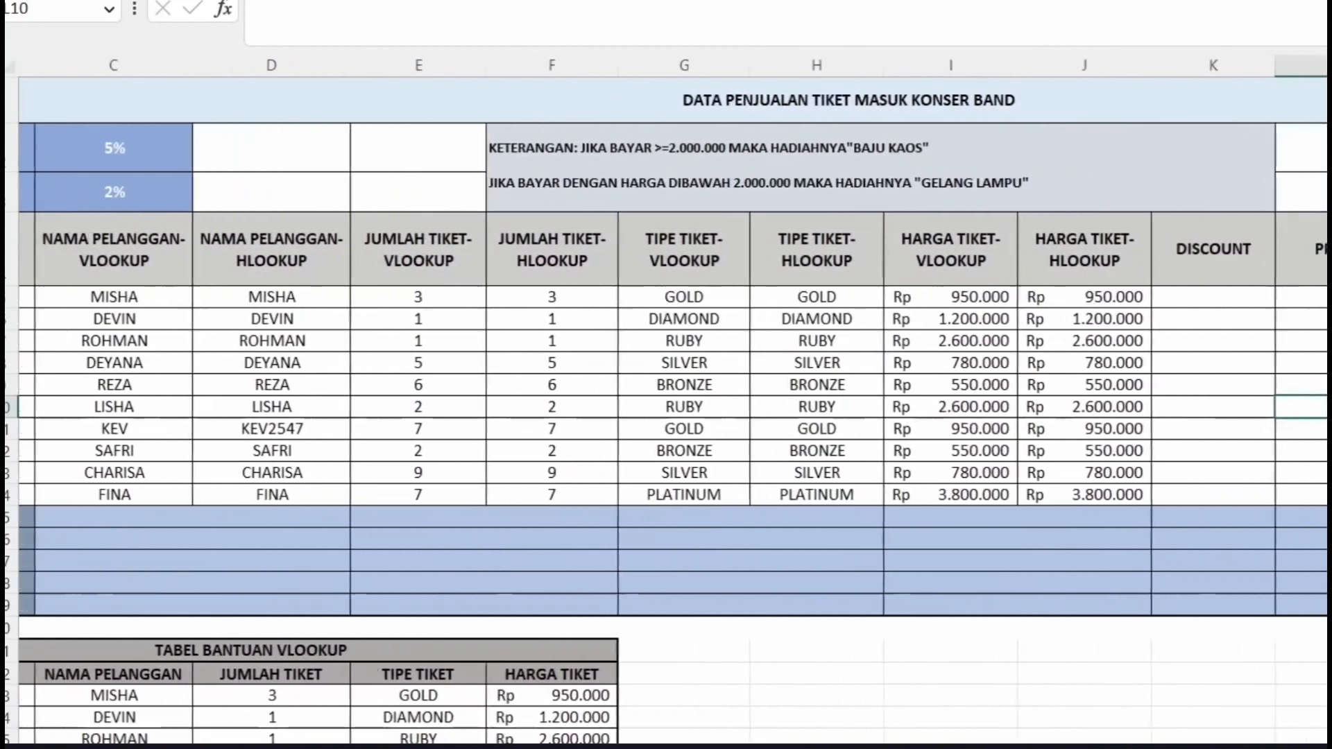
pyautogui.hscroll(3, 666, 400)
pyautogui.hscroll(-4, 666, 400)
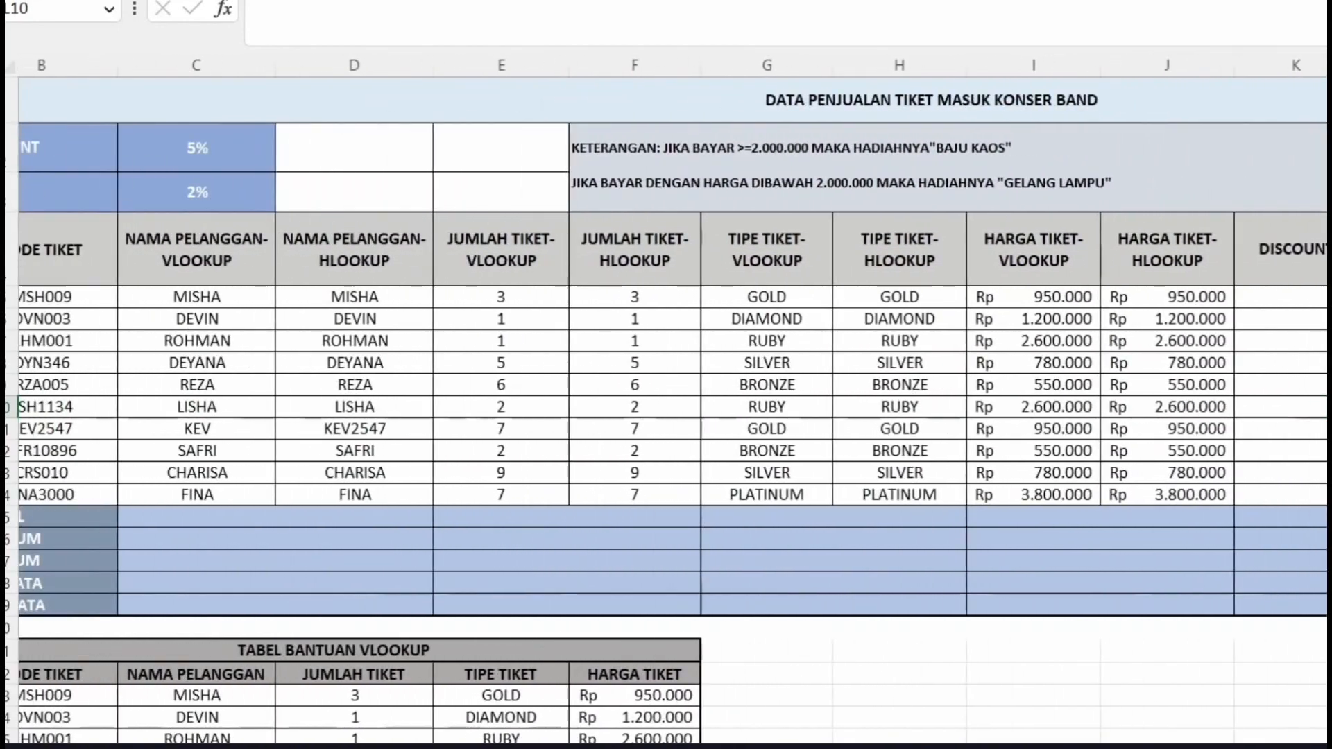
pyautogui.hscroll(1, 666, 400)
pyautogui.hscroll(-1, 666, 399)
pyautogui.click(1327, 297)
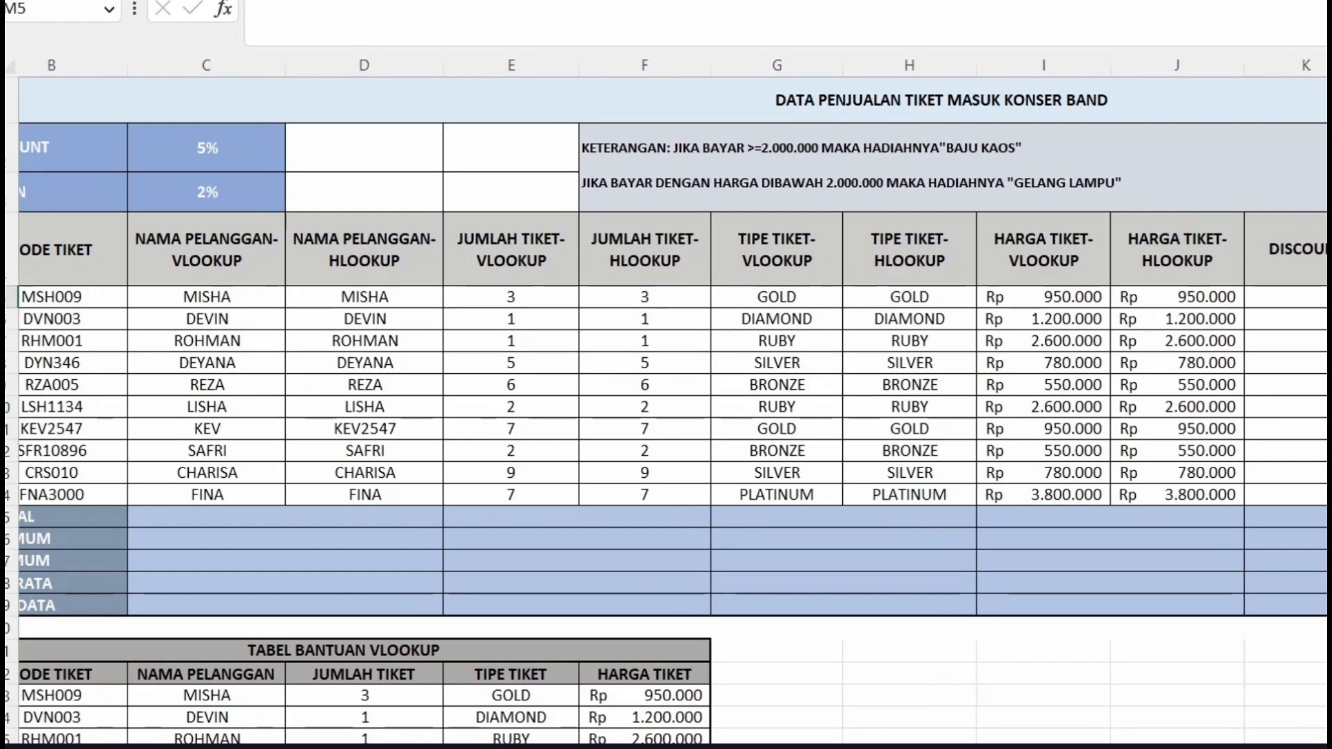
pyautogui.click(1327, 362)
pyautogui.doubleClick(1326, 363)
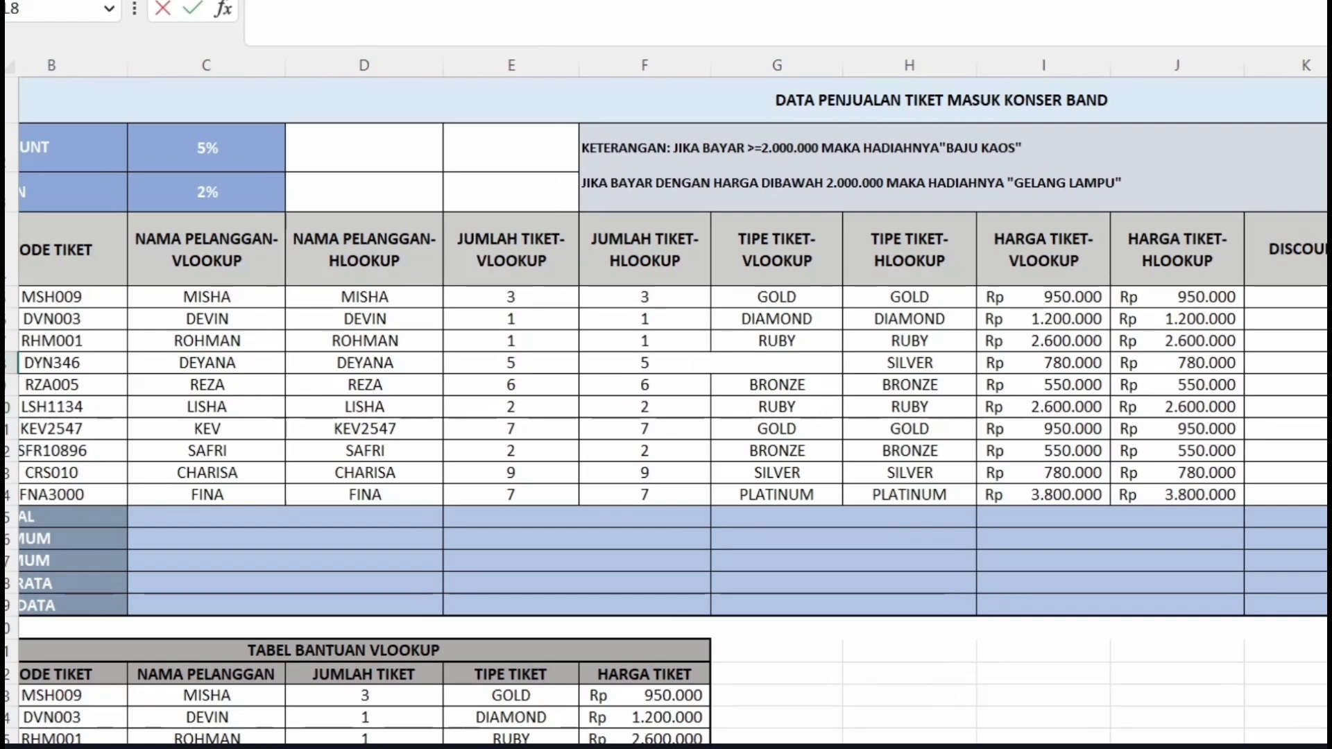
pyautogui.click(1327, 319)
pyautogui.scroll(2, 666, 400)
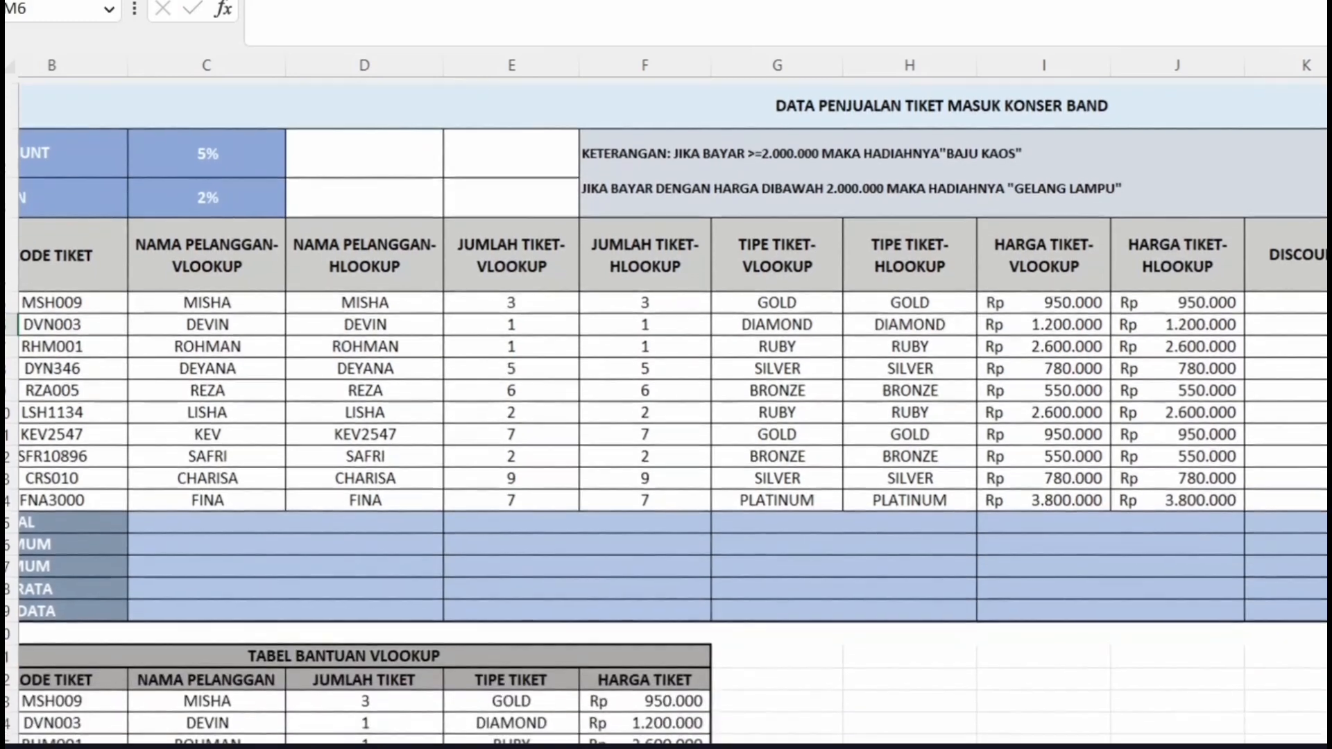
pyautogui.hscroll(-1, 666, 399)
pyautogui.click(1327, 341)
# Step: Examine the VLOOKUP and HLOOKUP formulas in the ticket type cells G7 and H6 and the ticket quantity cells E6 and F7
pyautogui.click(818, 340)
pyautogui.hscroll(2, 666, 400)
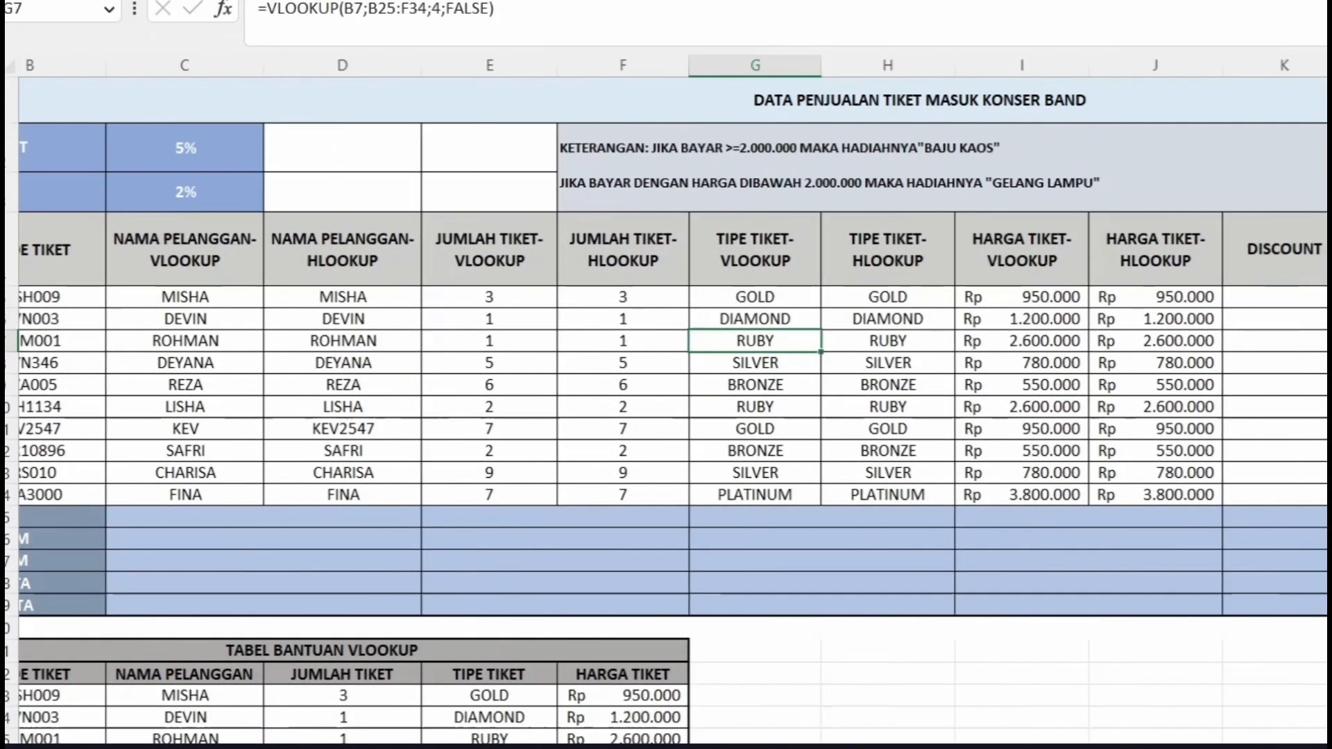
pyautogui.click(800, 320)
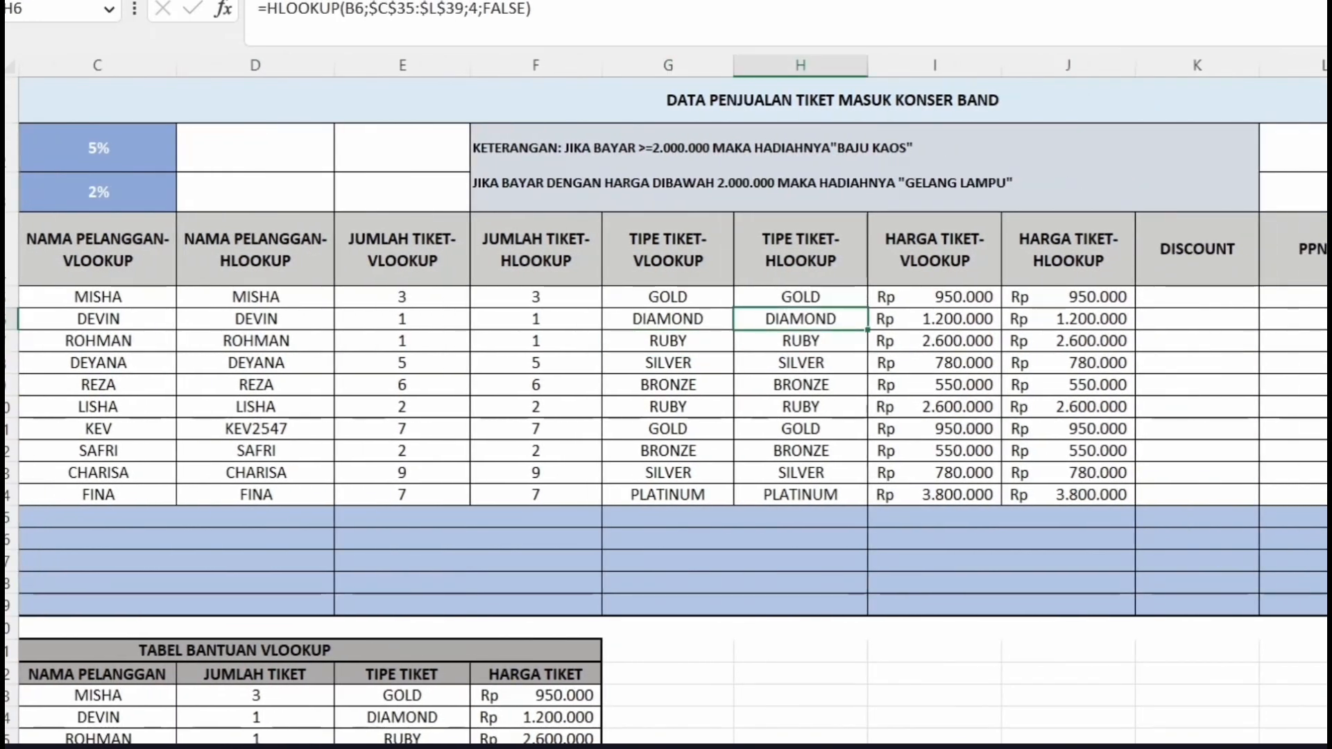
pyautogui.hscroll(-2, 666, 400)
pyautogui.click(555, 319)
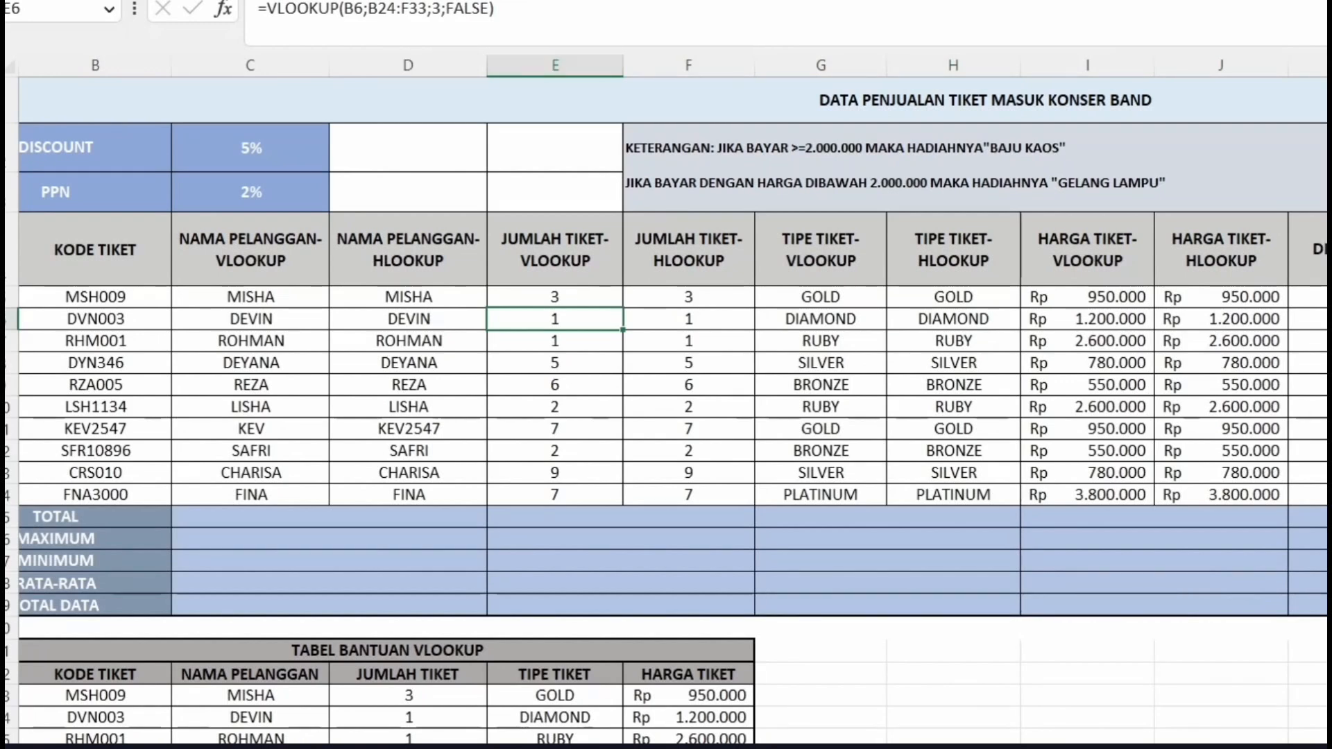
pyautogui.rightClick(733, 341)
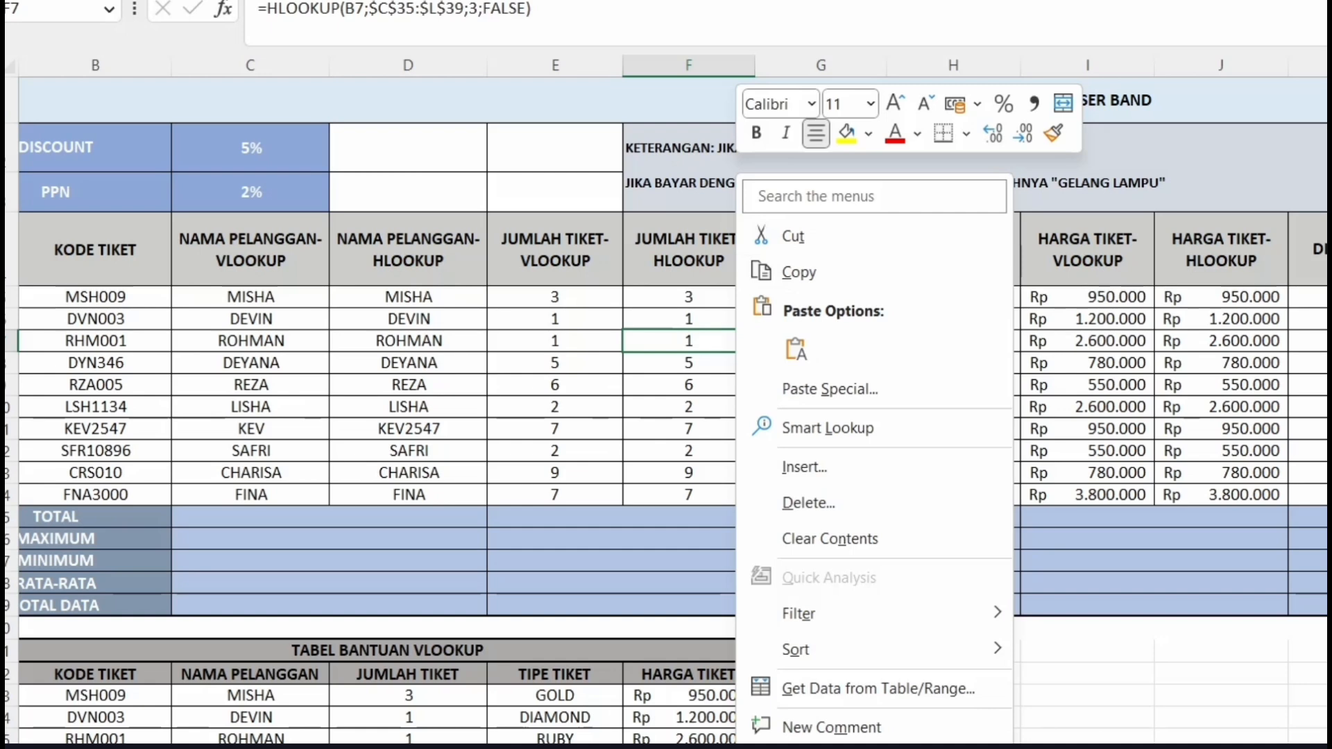
pyautogui.press('Escape')
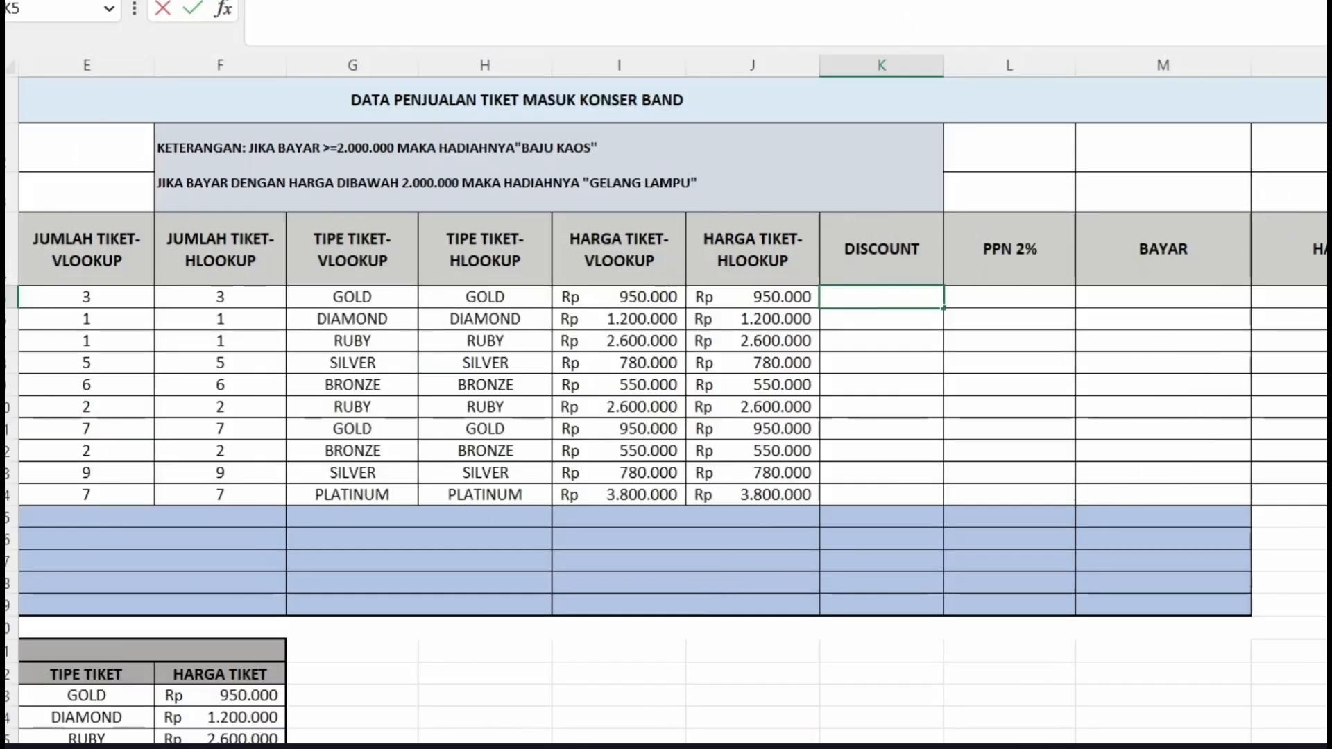
# Step: Calculate the discount in K5 as the discount rate in C2 times the ticket price in I5, using =C2*I5
pyautogui.write('=')
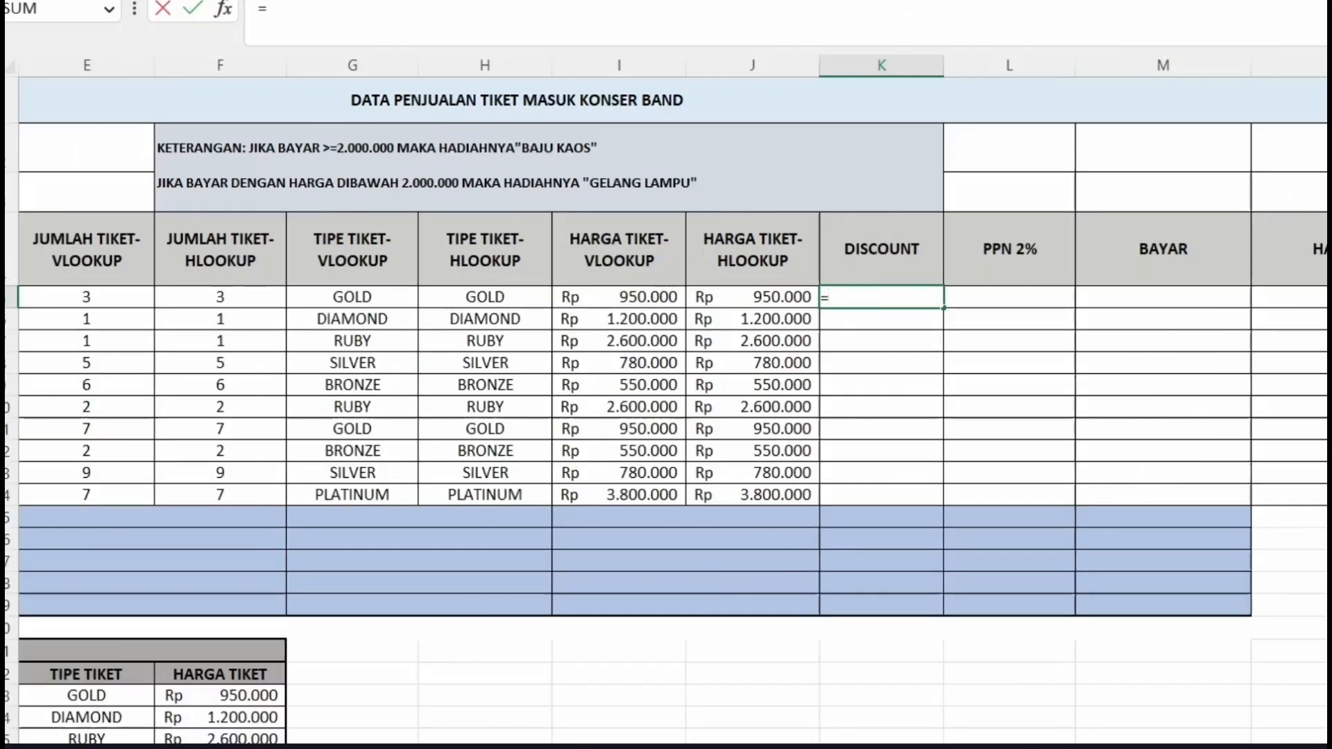
pyautogui.hscroll(-4, 666, 402)
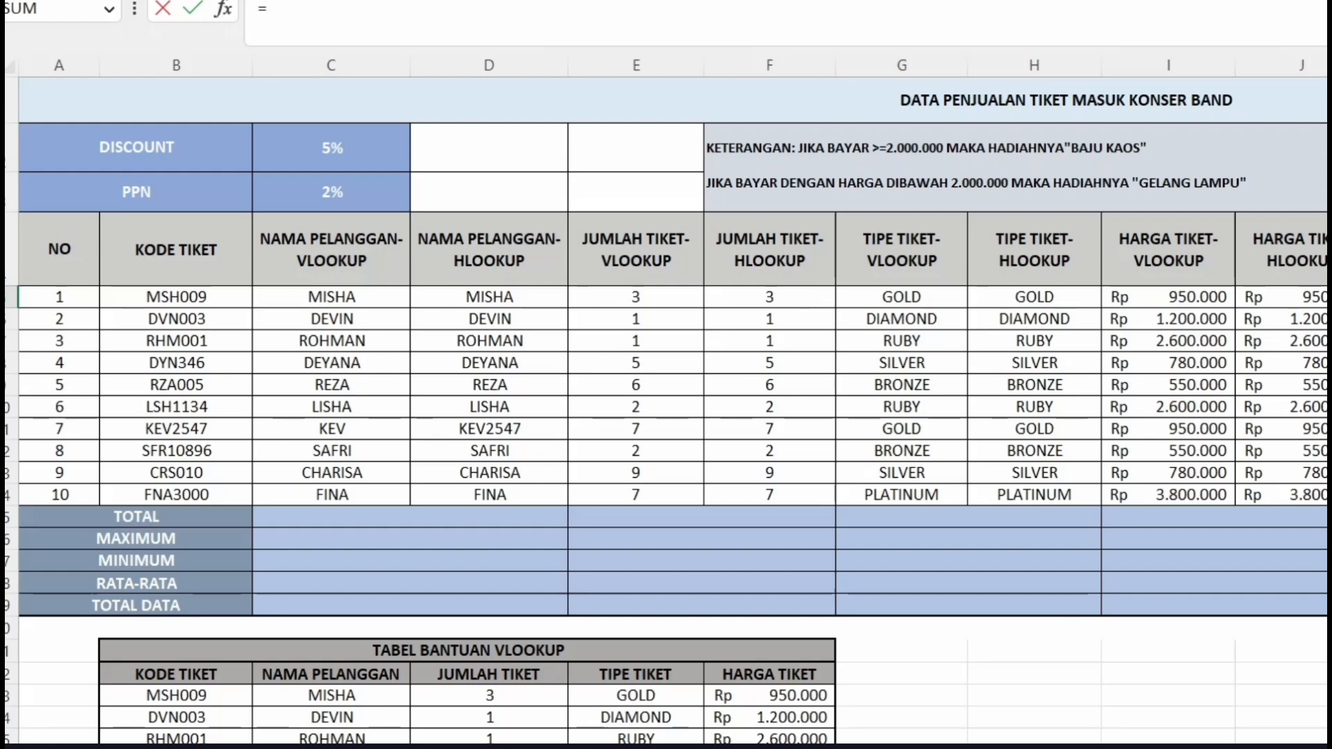
pyautogui.click(332, 148)
pyautogui.hscroll(3, 673, 400)
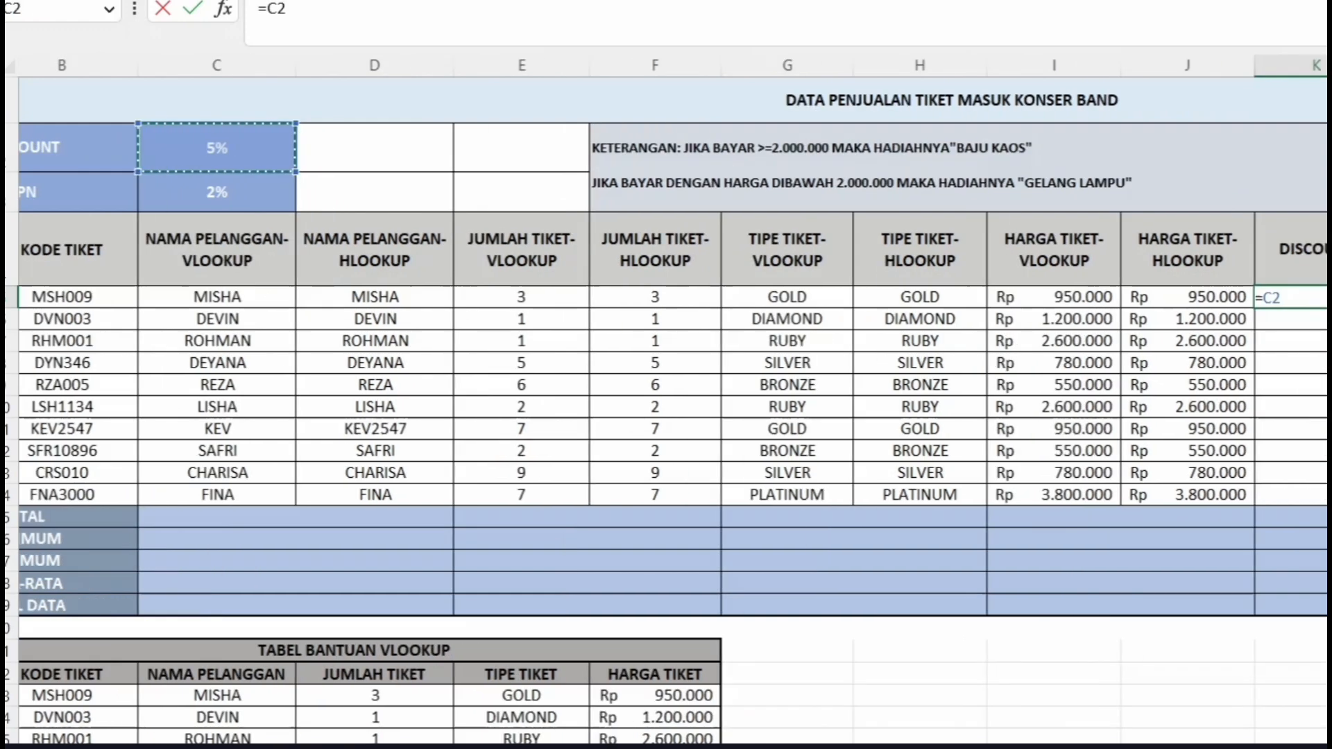
pyautogui.hscroll(1, 673, 399)
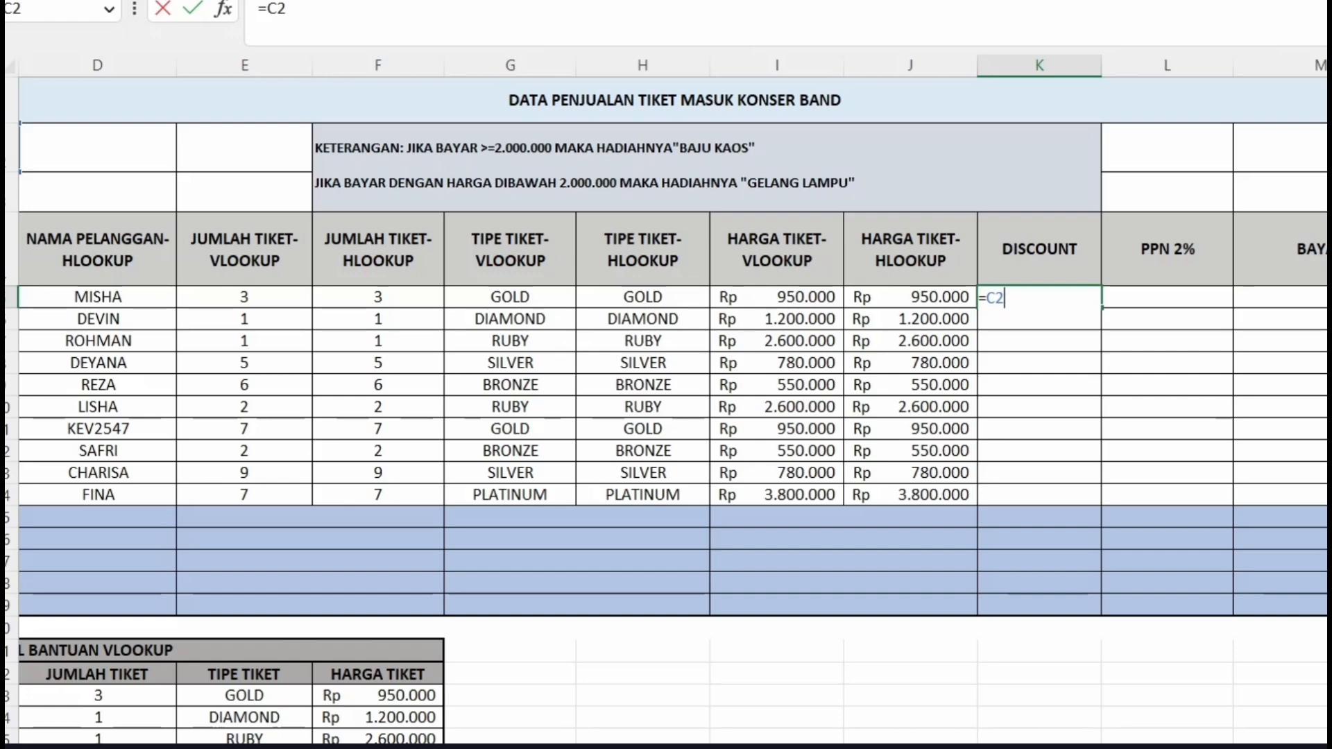
pyautogui.write('*')
pyautogui.hscroll(-1, 673, 400)
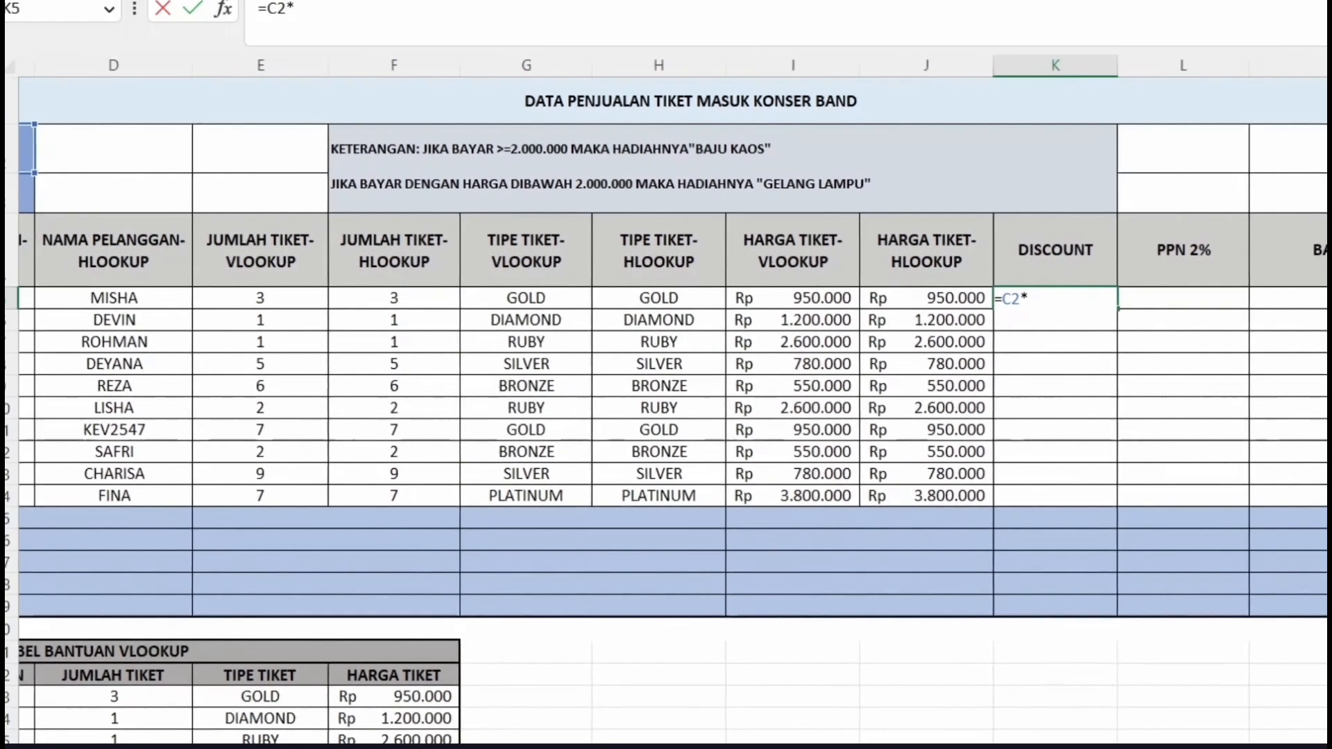
pyautogui.hscroll(-3, 673, 400)
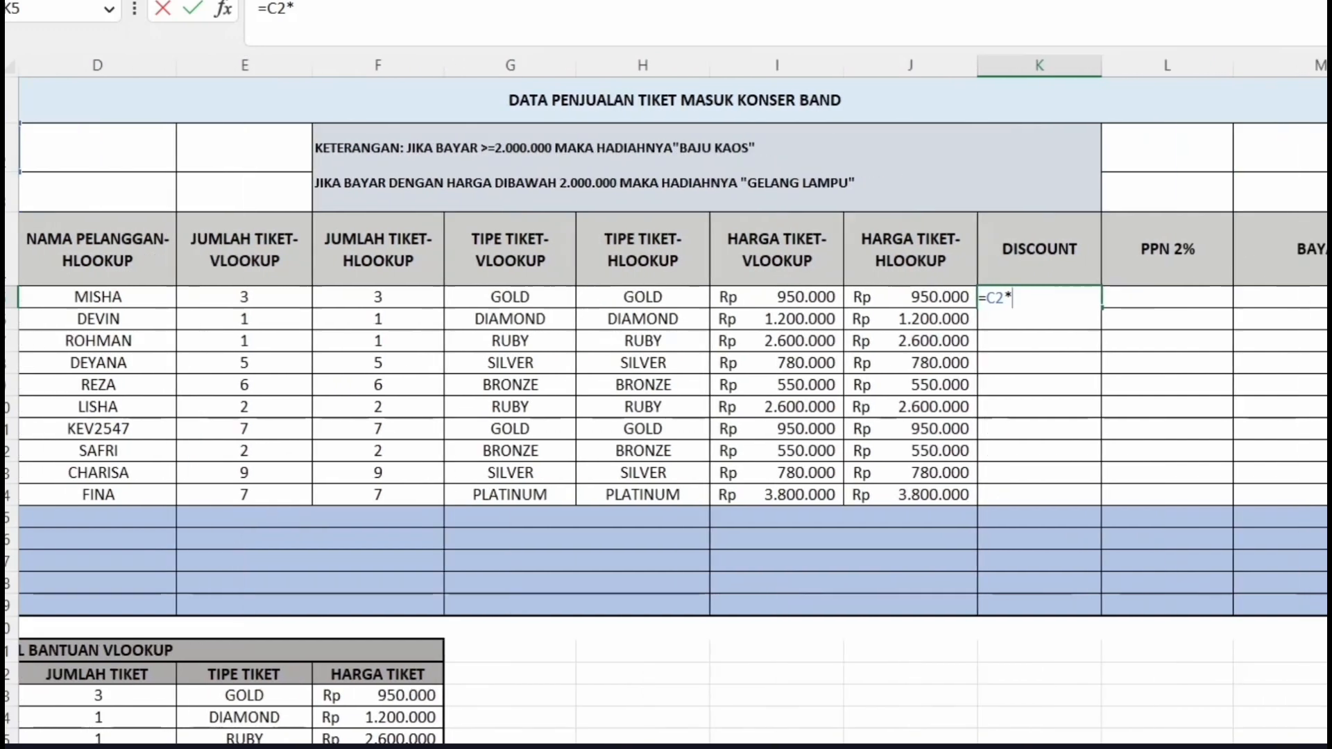
pyautogui.hscroll(-1, 935, 297)
pyautogui.click(935, 297)
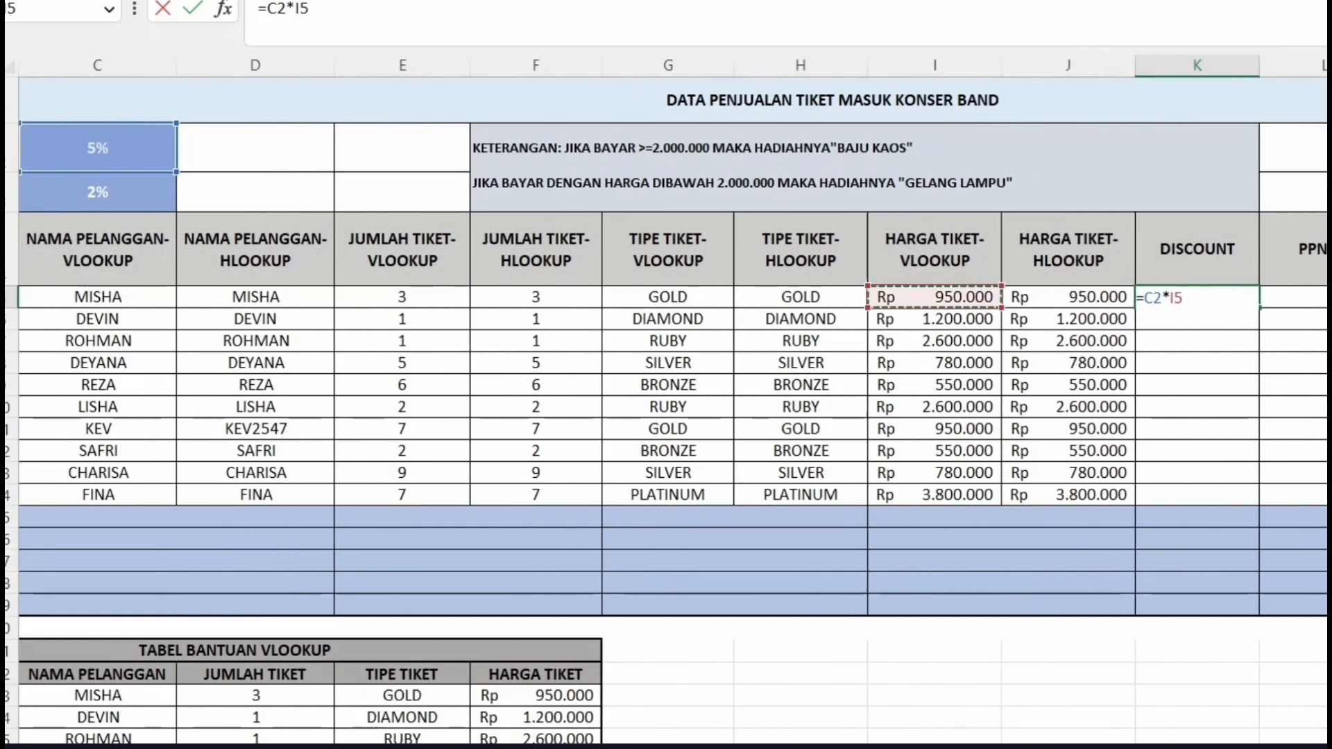
pyautogui.press('Return')
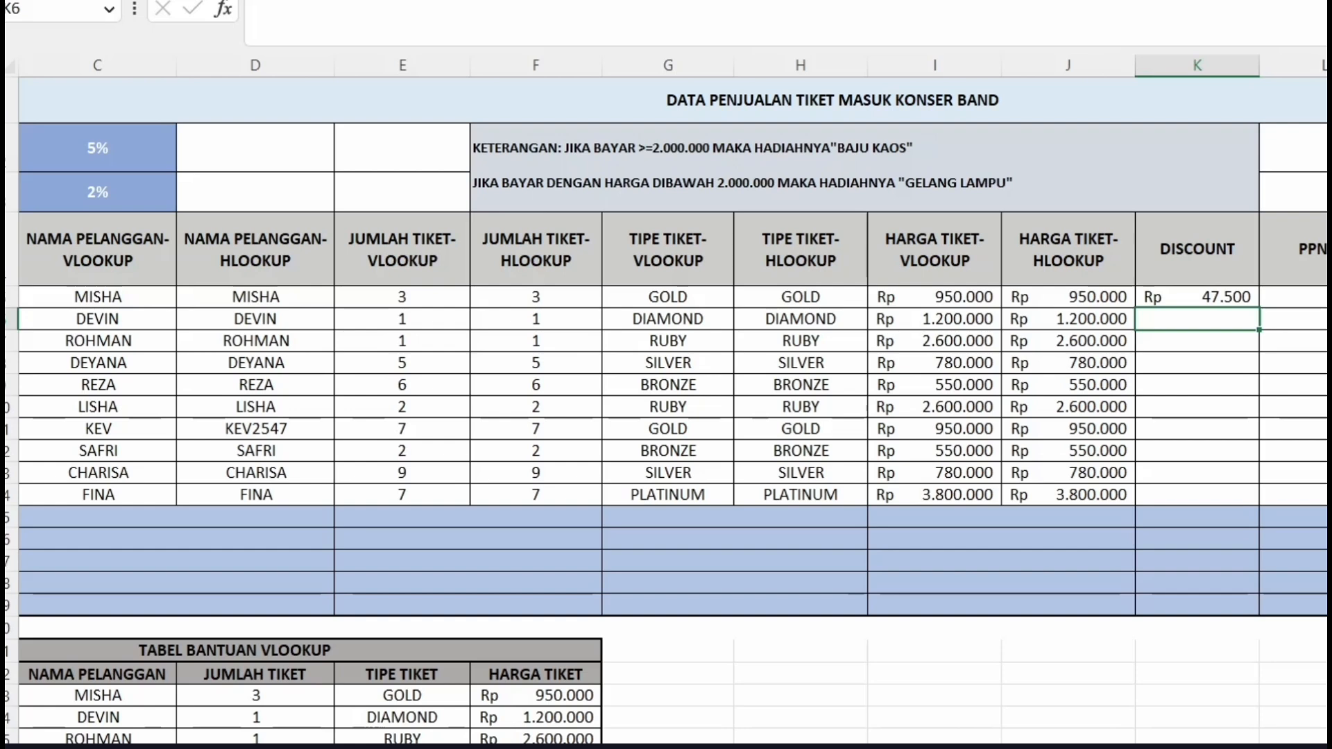
# Step: Make the discount rate reference in the K5 formula absolute, giving =$C$2*I5
pyautogui.click(1197, 297)
pyautogui.click(268, 9)
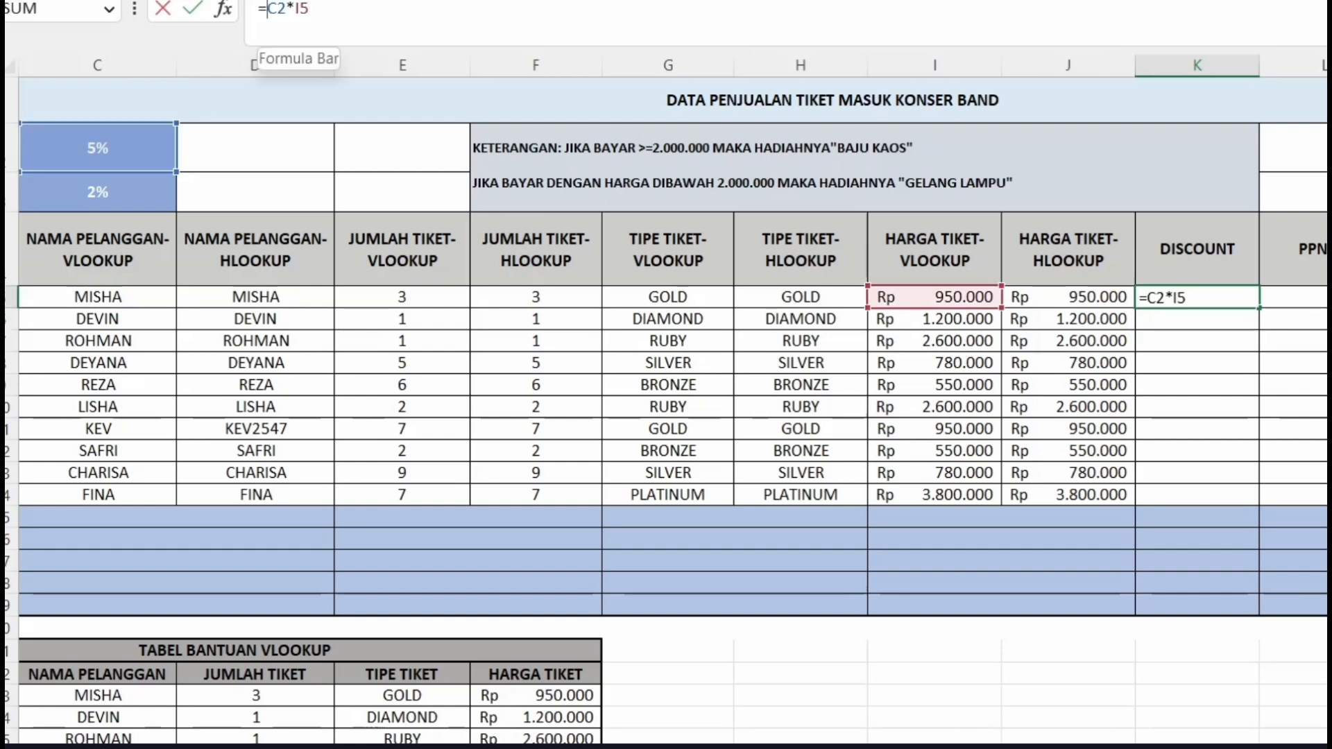
pyautogui.moveTo(268, 9); pyautogui.dragTo(285, 9)
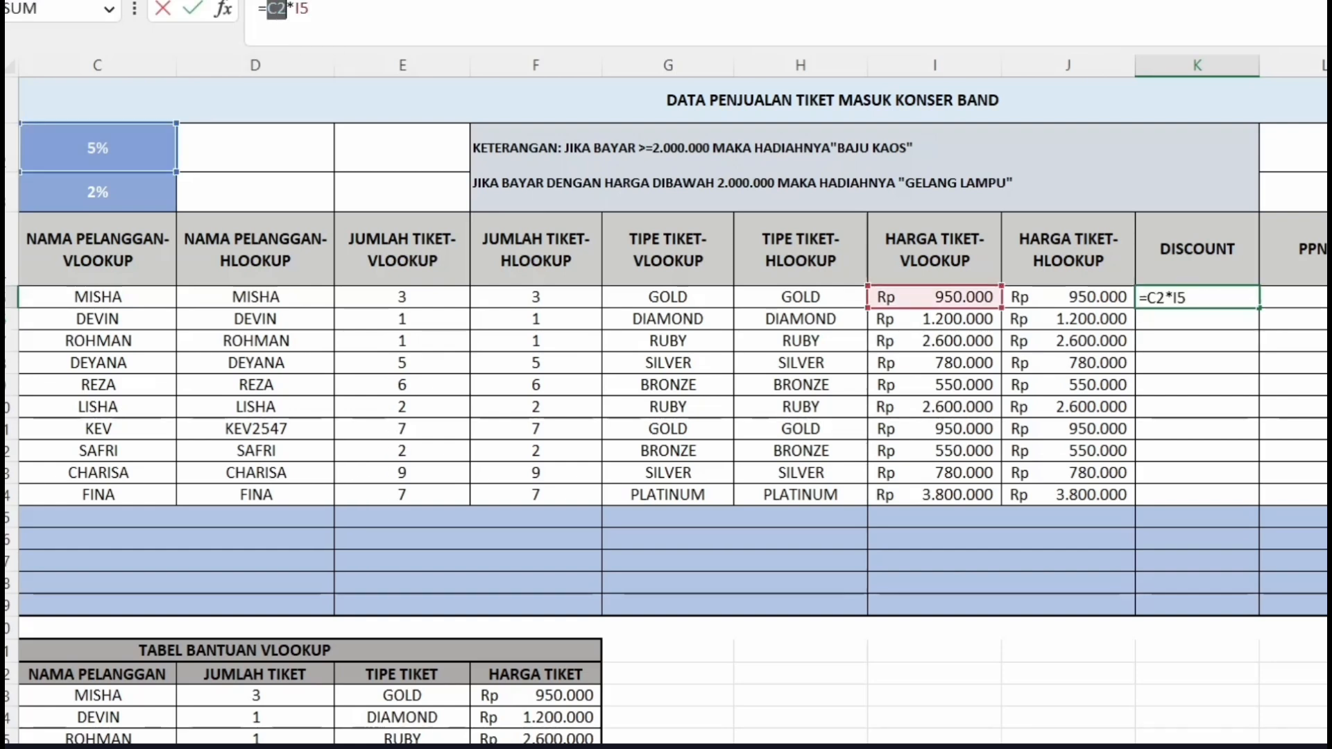
pyautogui.press('F4')
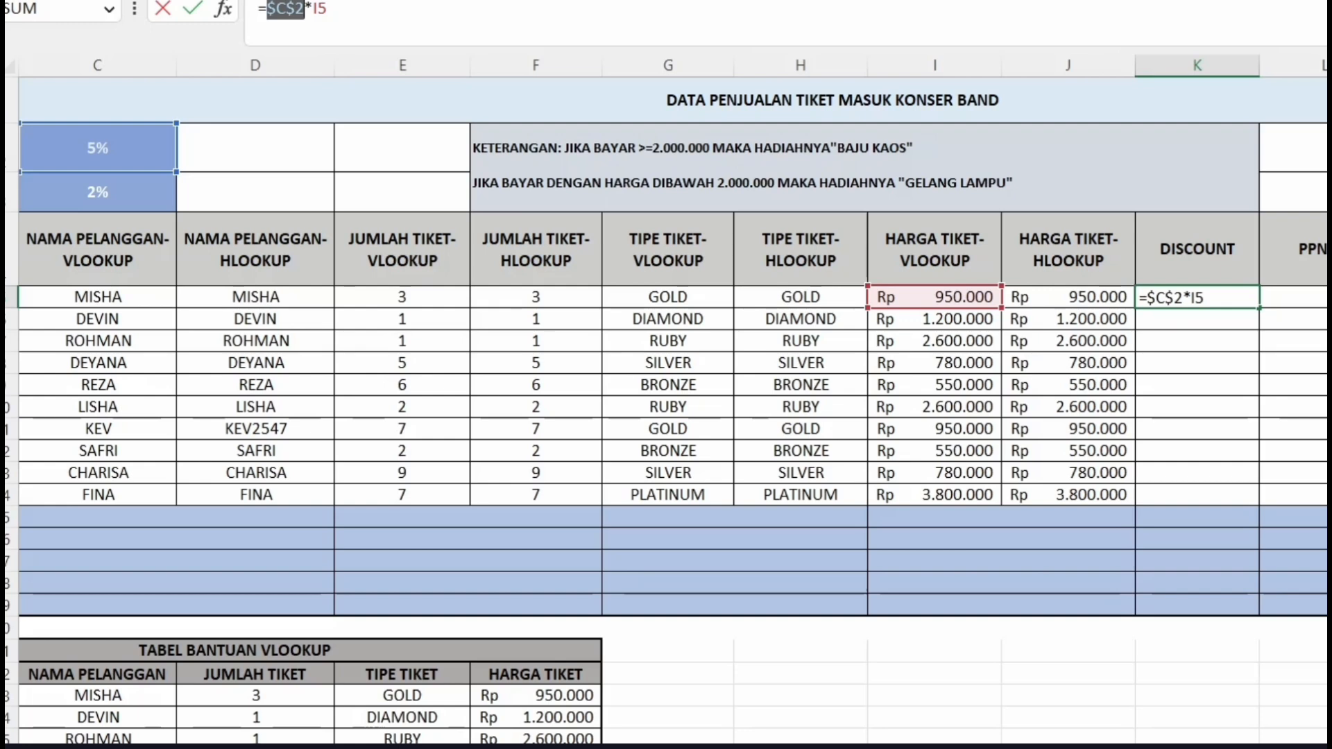
pyautogui.press('Return')
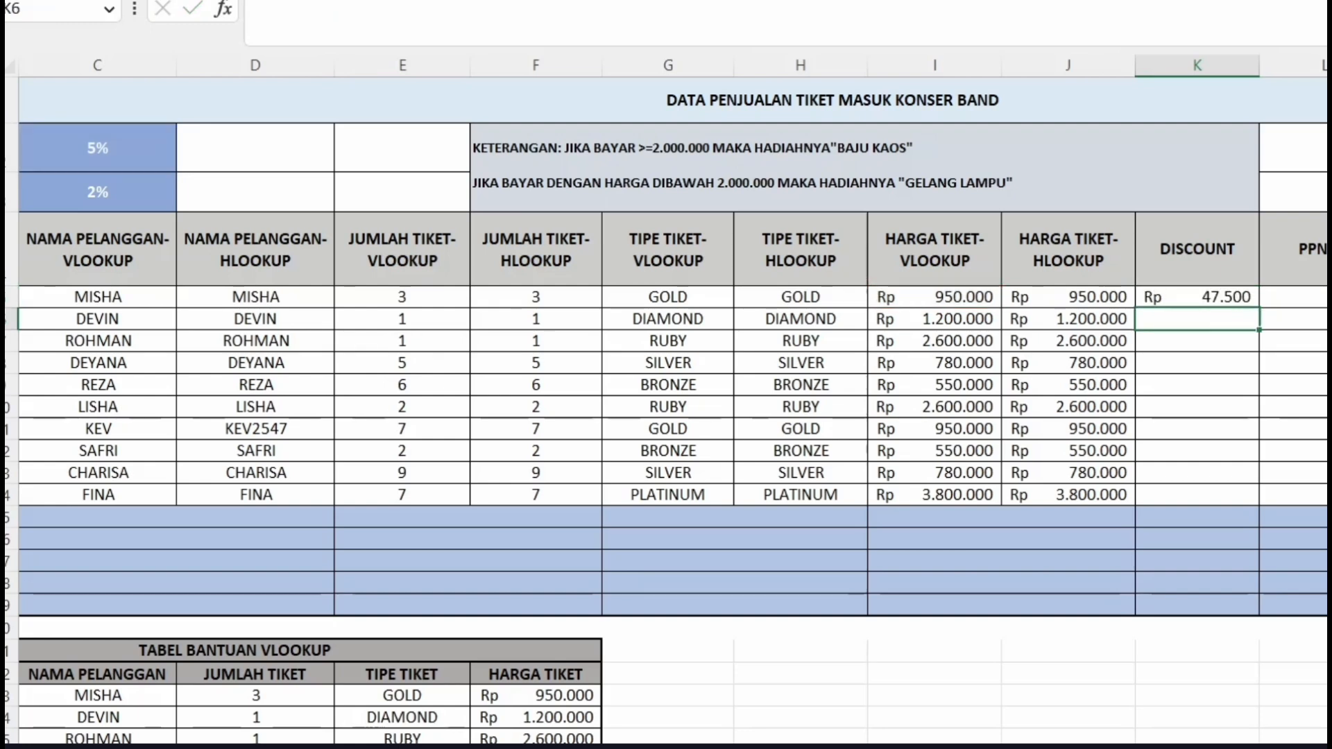
# Step: Fill the DISCOUNT formula from K5 down through K14 for all ticket rows
pyautogui.click(1197, 297)
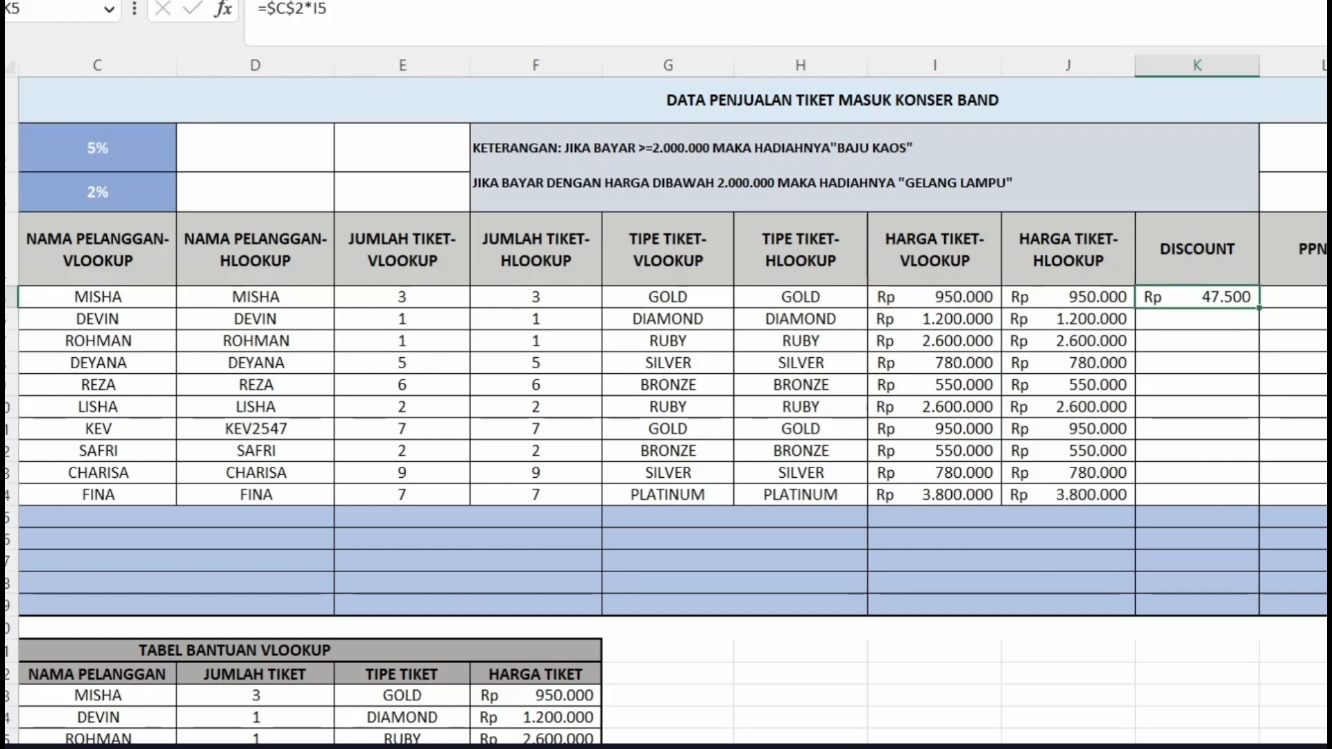
pyautogui.moveTo(1259, 308); pyautogui.dragTo(1260, 505)
pyautogui.click(1295, 429)
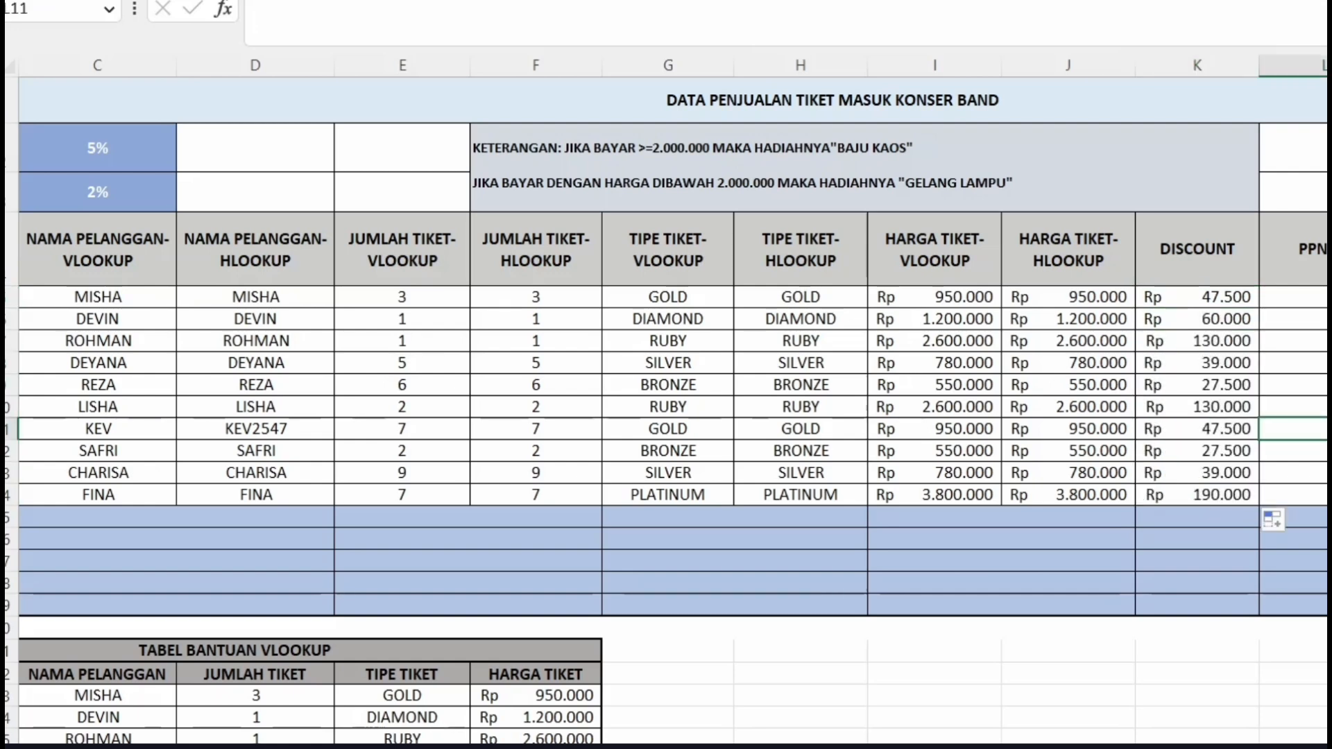
# Step: Write the PPN formula in L5 as the PPN rate in C3 times the ticket price in I5, =C3*I5
pyautogui.click(1295, 297)
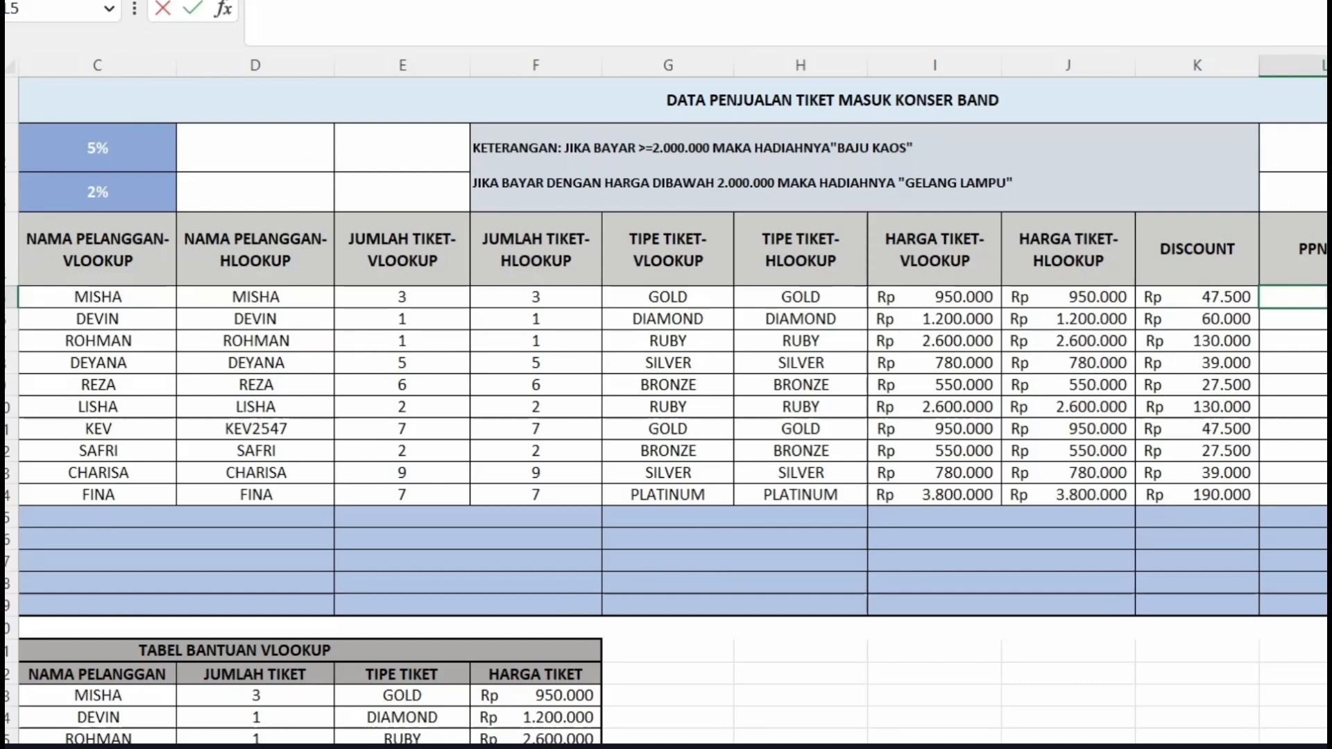
pyautogui.hscroll(2, 673, 400)
pyautogui.hscroll(1, 673, 399)
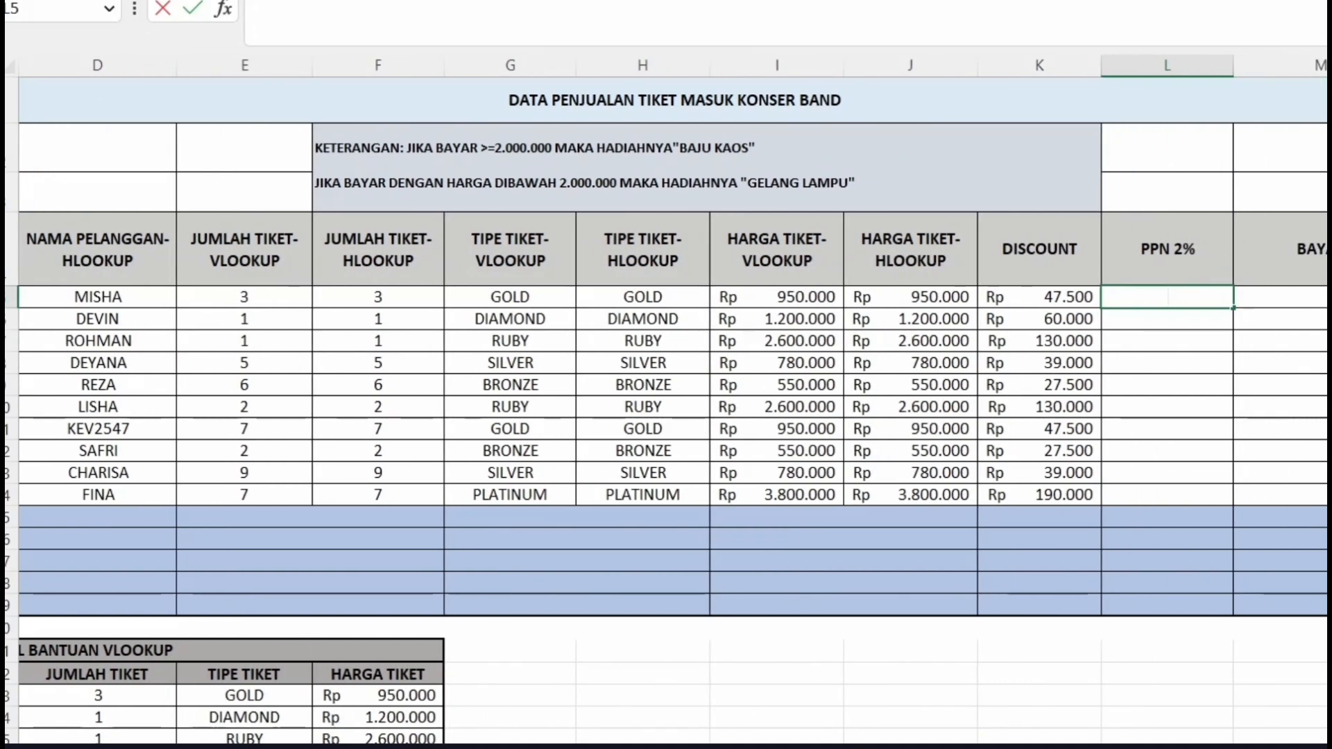
pyautogui.write('=')
pyautogui.hscroll(-5, 673, 399)
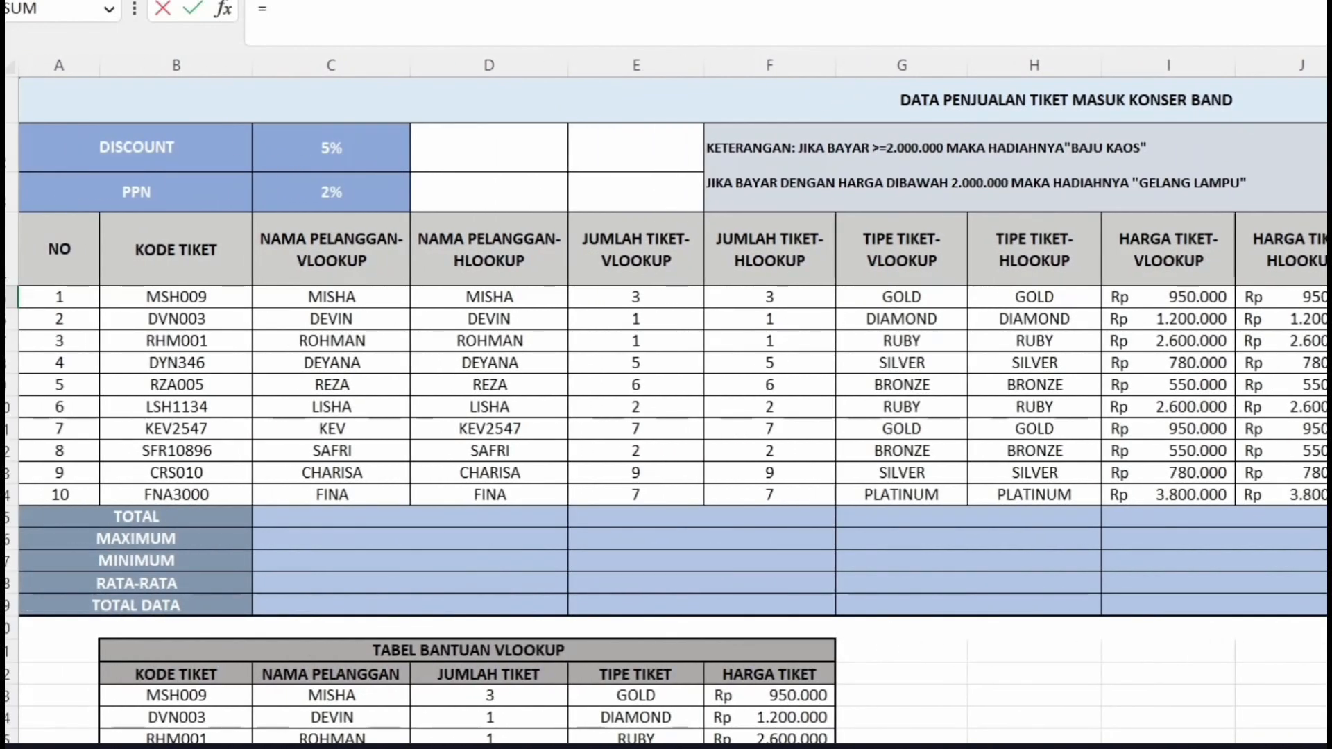
pyautogui.click(331, 192)
pyautogui.hscroll(4, 673, 400)
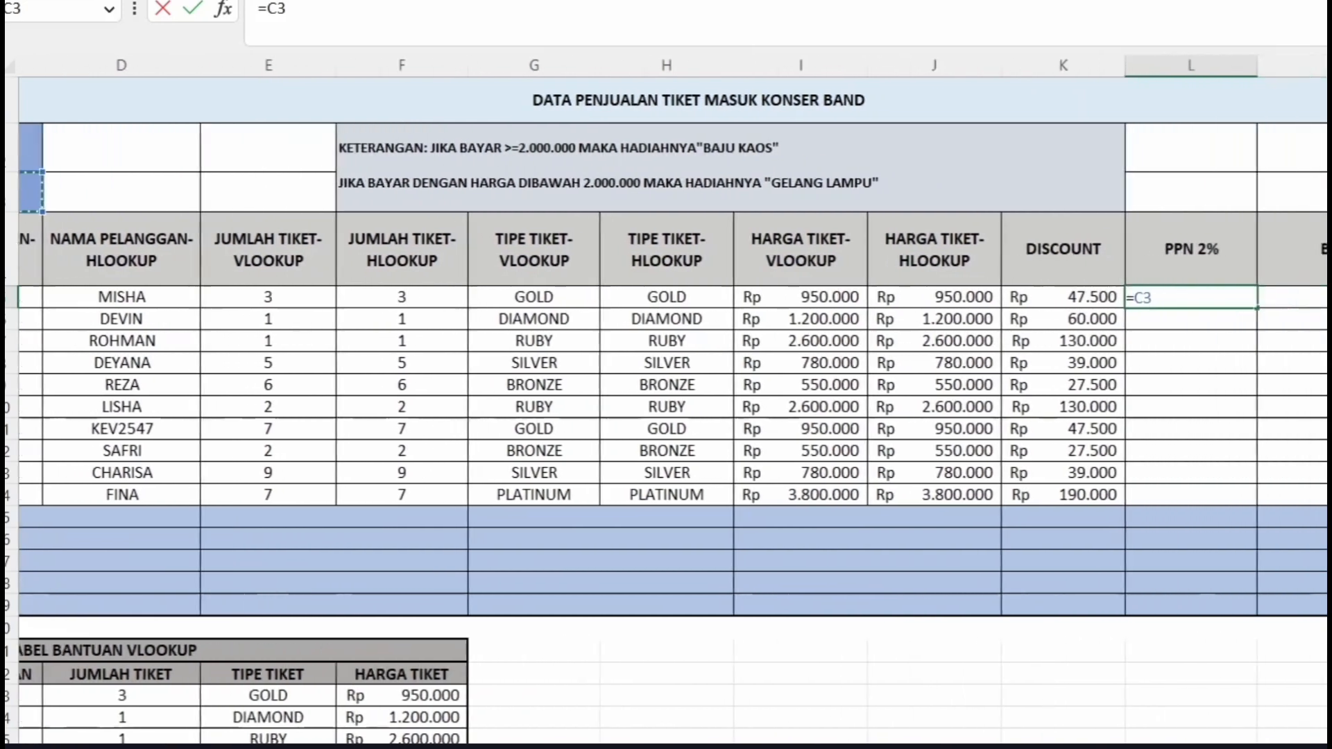
pyautogui.hscroll(3, 673, 399)
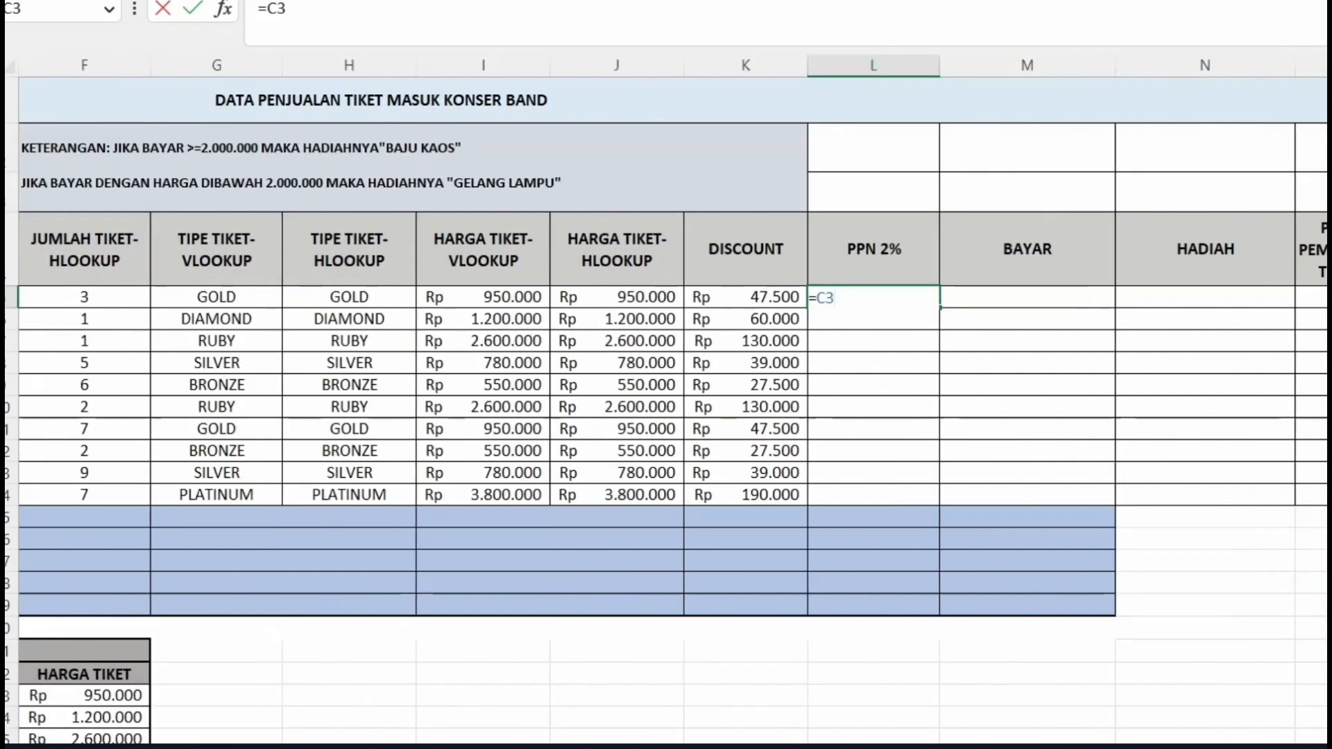
pyautogui.write('*')
pyautogui.click(483, 297)
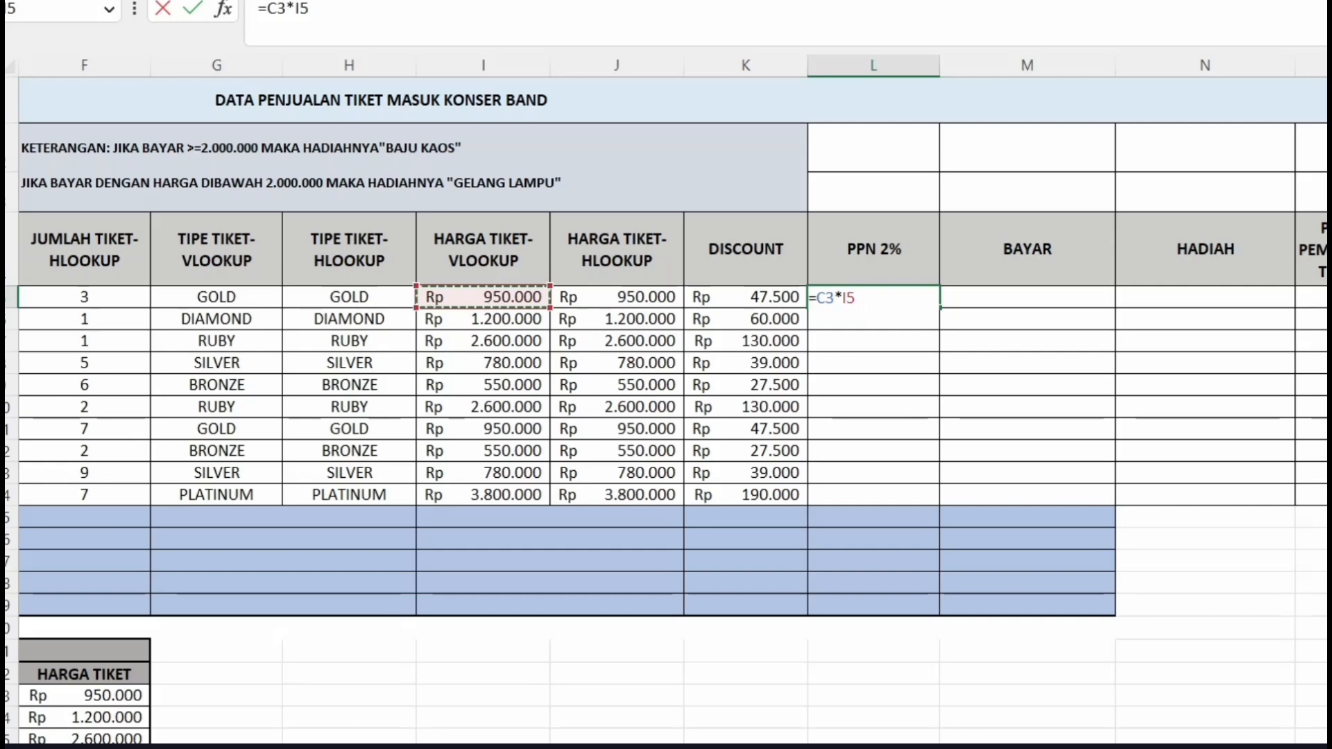
# Step: Make the PPN rate reference absolute as $C$3 and commit the L5 formula
pyautogui.moveTo(816, 298); pyautogui.dragTo(835, 298)
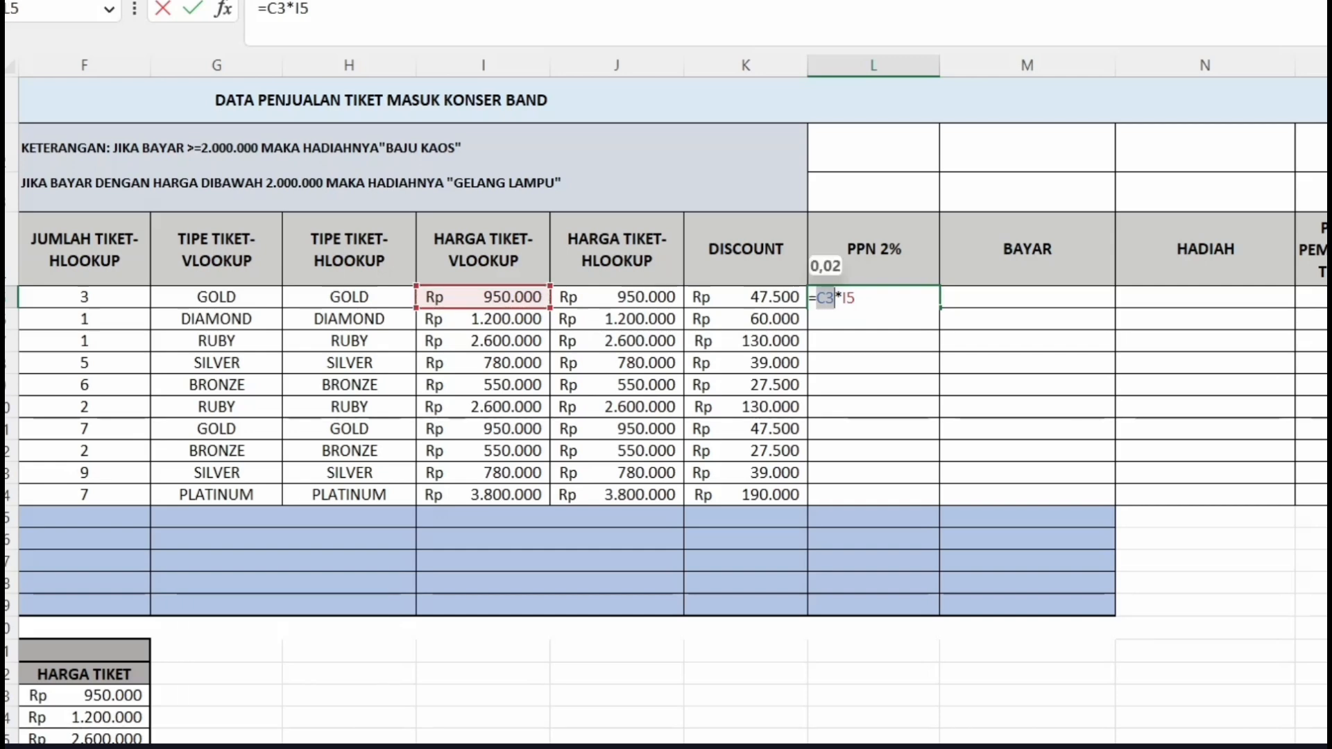
pyautogui.press('F4')
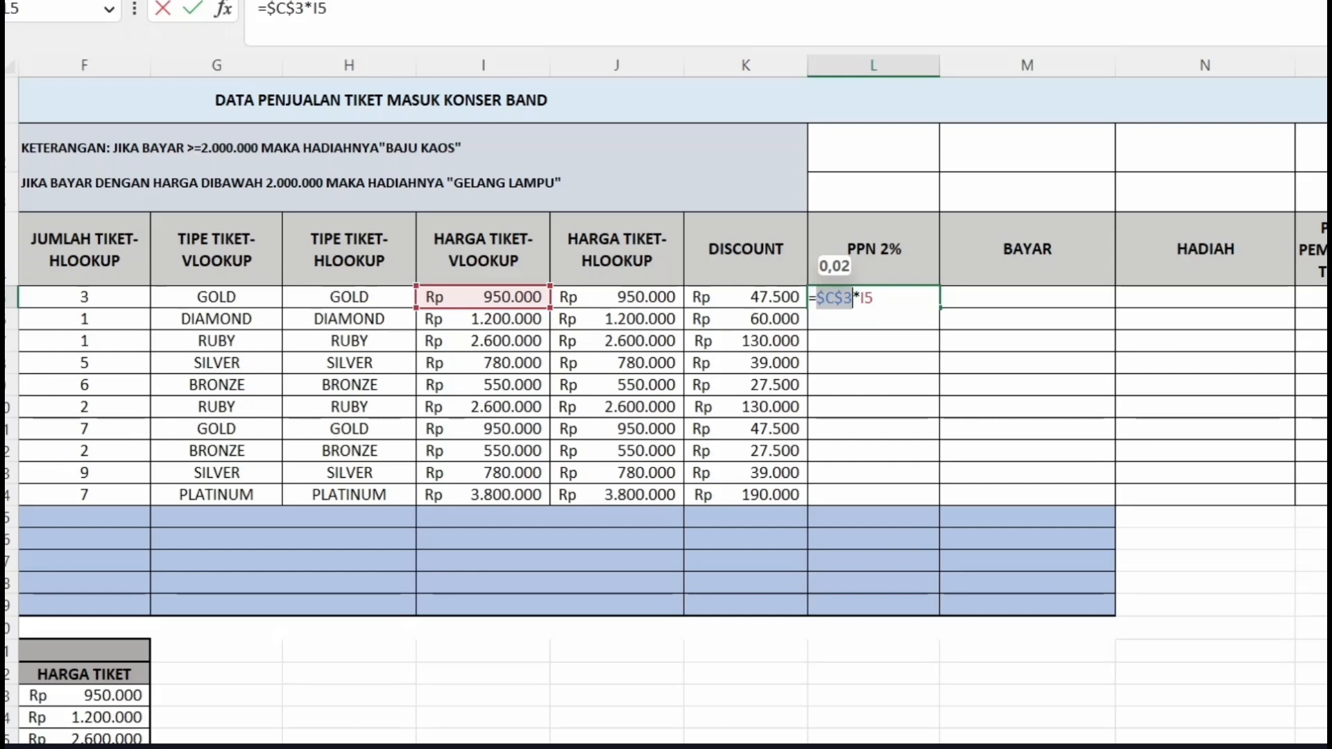
pyautogui.hotkey('ctrl', 'Return')
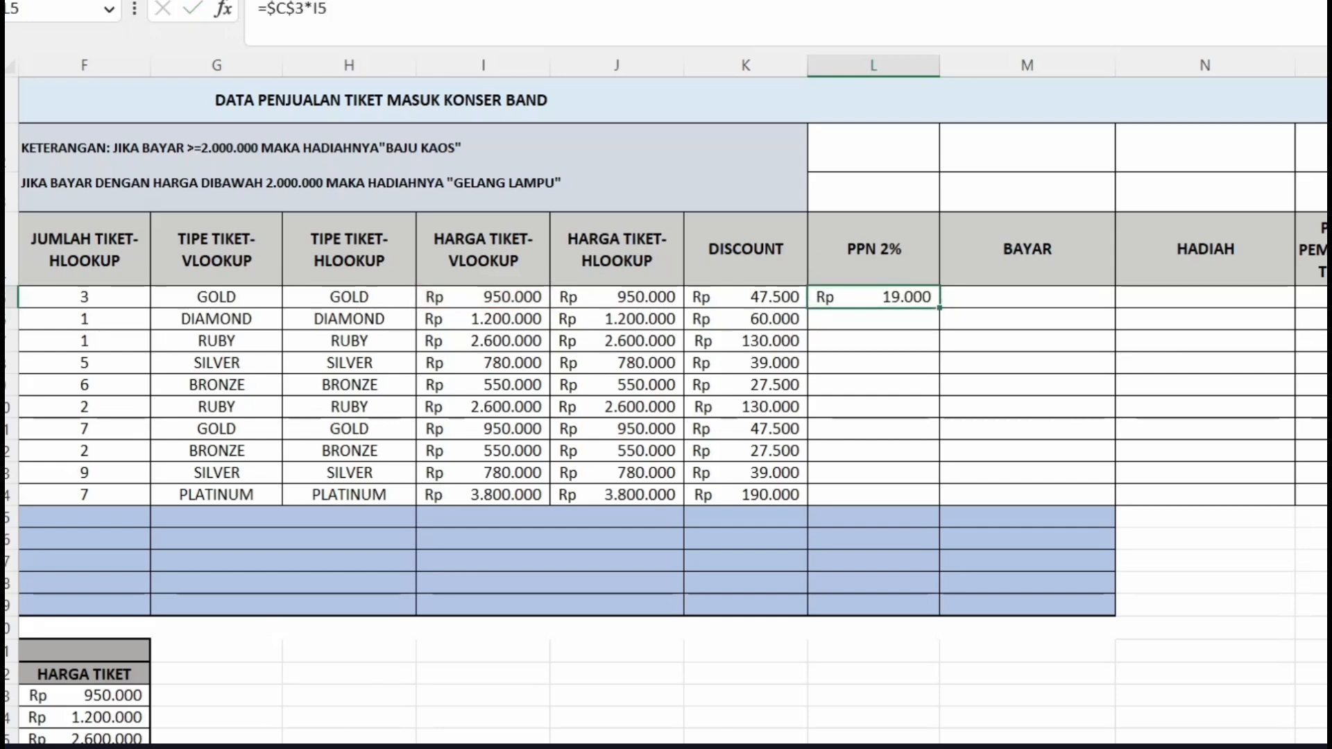
# Step: Fill the PPN 2% formula from L5 down through L14 for all ticket rows
pyautogui.hotkey('shift', 'Down')
pyautogui.hotkey('shift', 'Down')
pyautogui.hotkey('shift', 'Down')
pyautogui.hotkey('shift', 'Down')
pyautogui.hotkey('shift', 'Down')
pyautogui.hotkey('shift', 'Down')
pyautogui.hotkey('shift', 'Down')
pyautogui.hotkey('shift', 'Down')
pyautogui.hotkey('shift', 'Down')
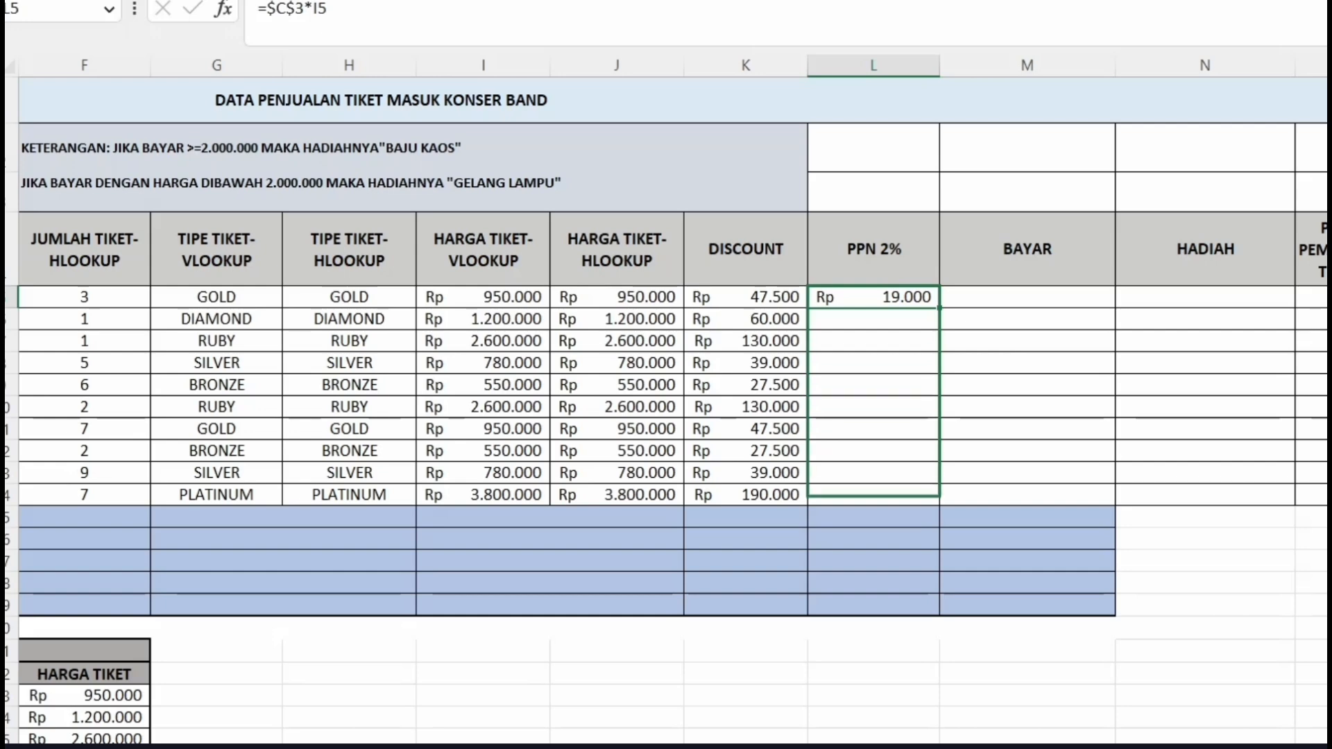
pyautogui.moveTo(940, 308); pyautogui.dragTo(936, 497)
pyautogui.click(1026, 363)
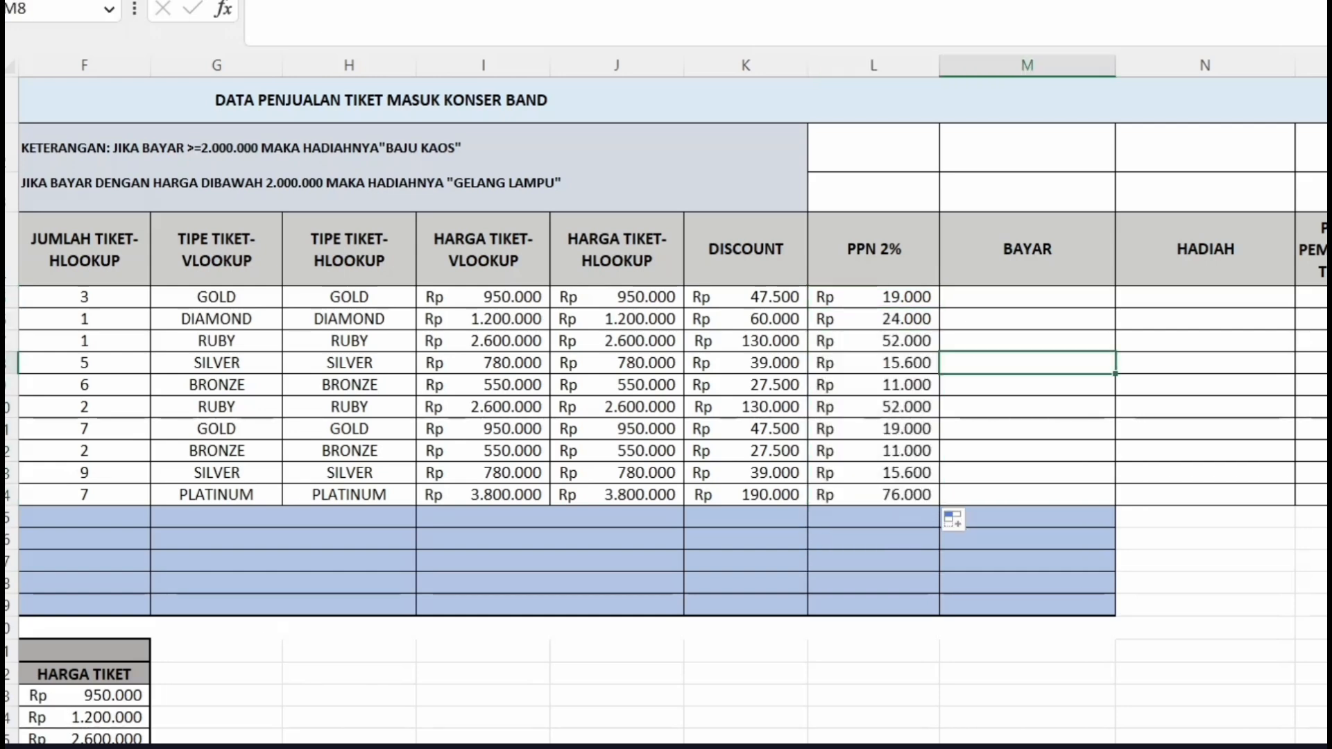
# Step: Calculate the BAYAR amount in M5 as ticket price minus discount plus PPN, using =J5-K5+L5
pyautogui.click(1027, 297)
pyautogui.write('=')
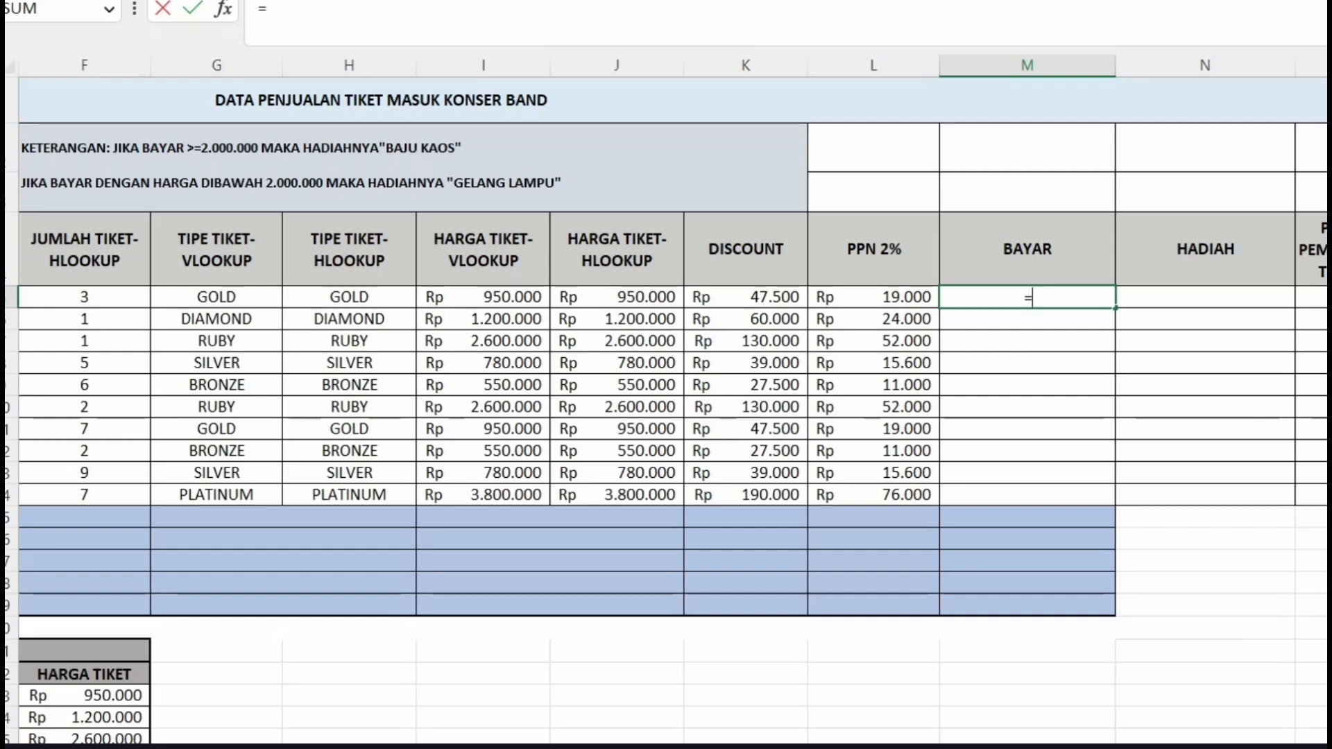
pyautogui.click(617, 297)
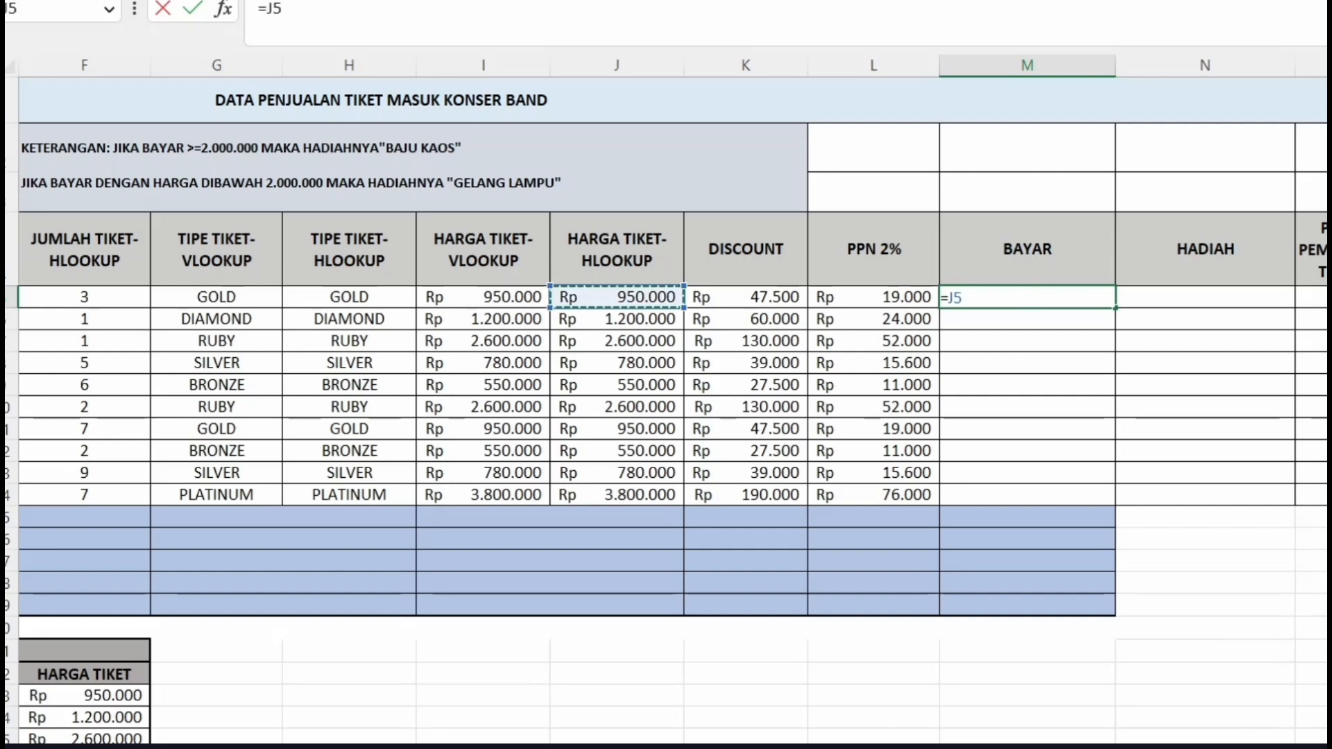
pyautogui.write('-')
pyautogui.click(746, 297)
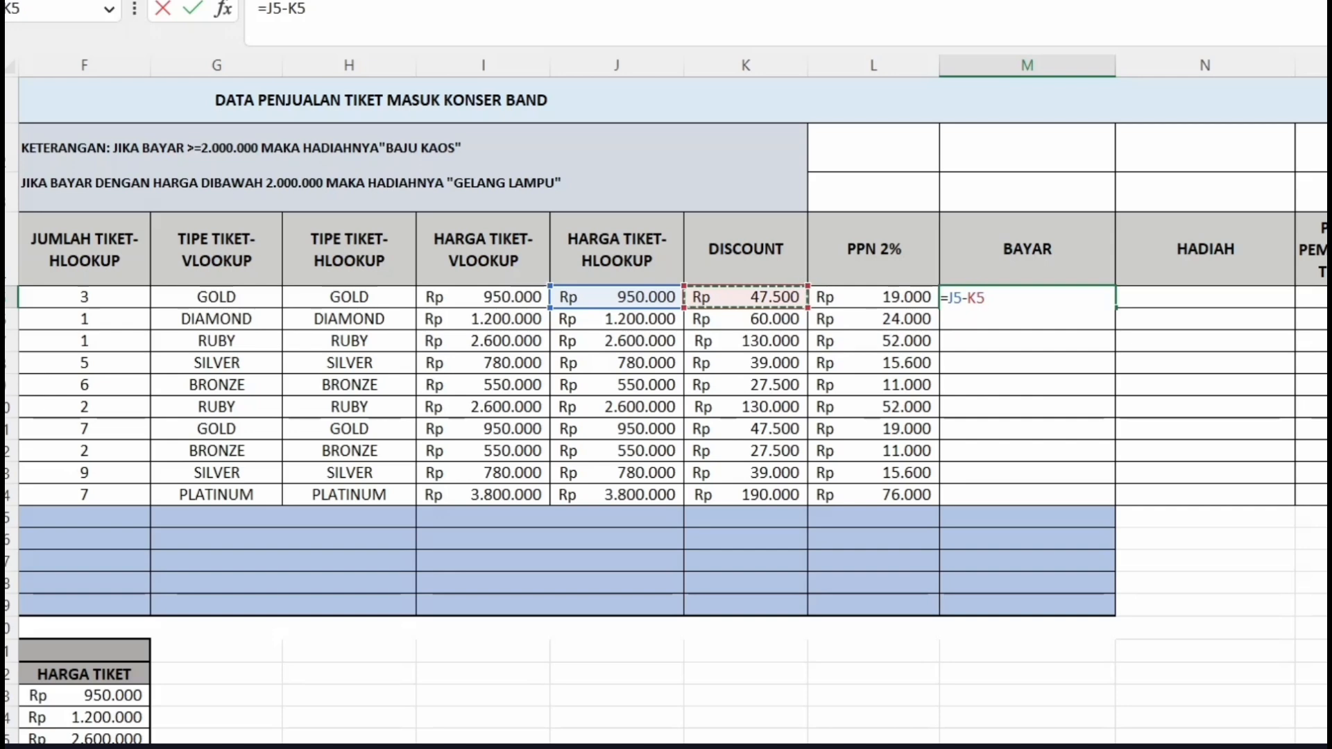
pyautogui.write('+')
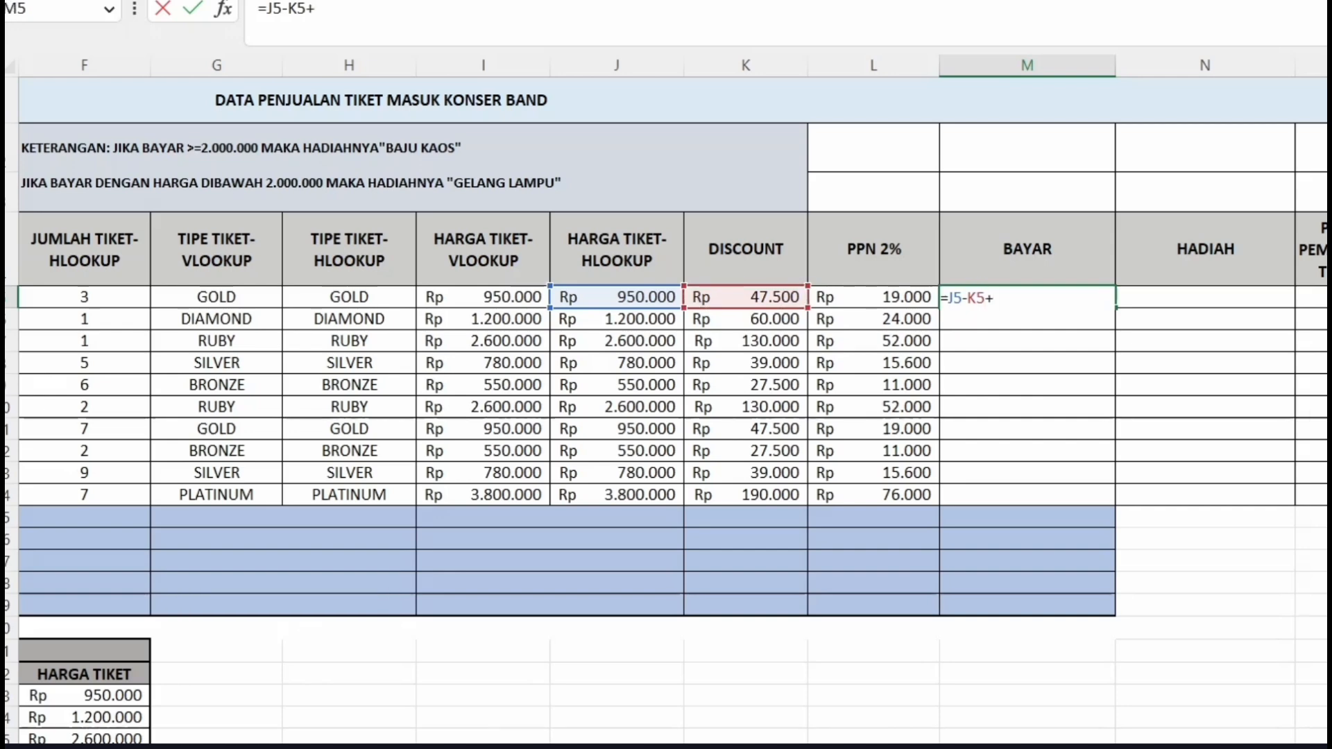
pyautogui.click(874, 297)
pyautogui.press('Return')
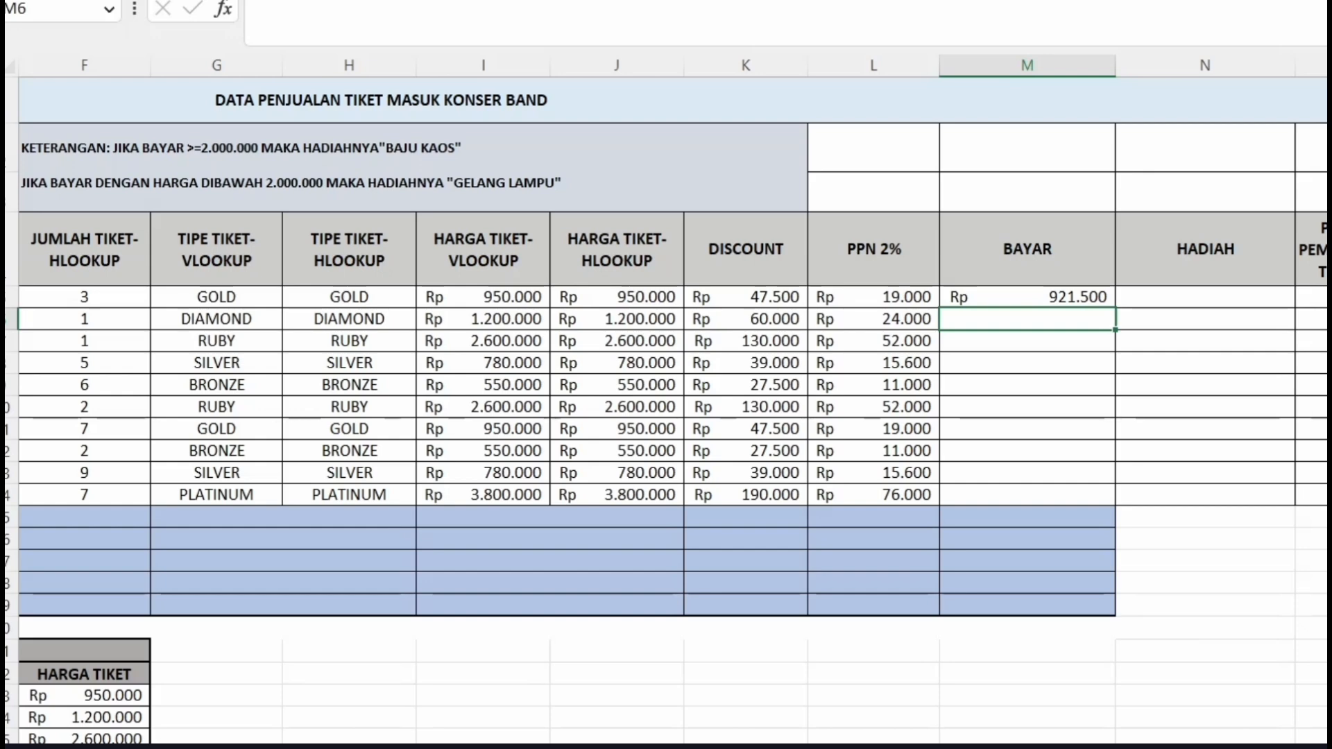
# Step: Fill the BAYAR formula from M5 down through M14 and check the copied formula in M6
pyautogui.rightClick(1081, 297)
pyautogui.click(1079, 297)
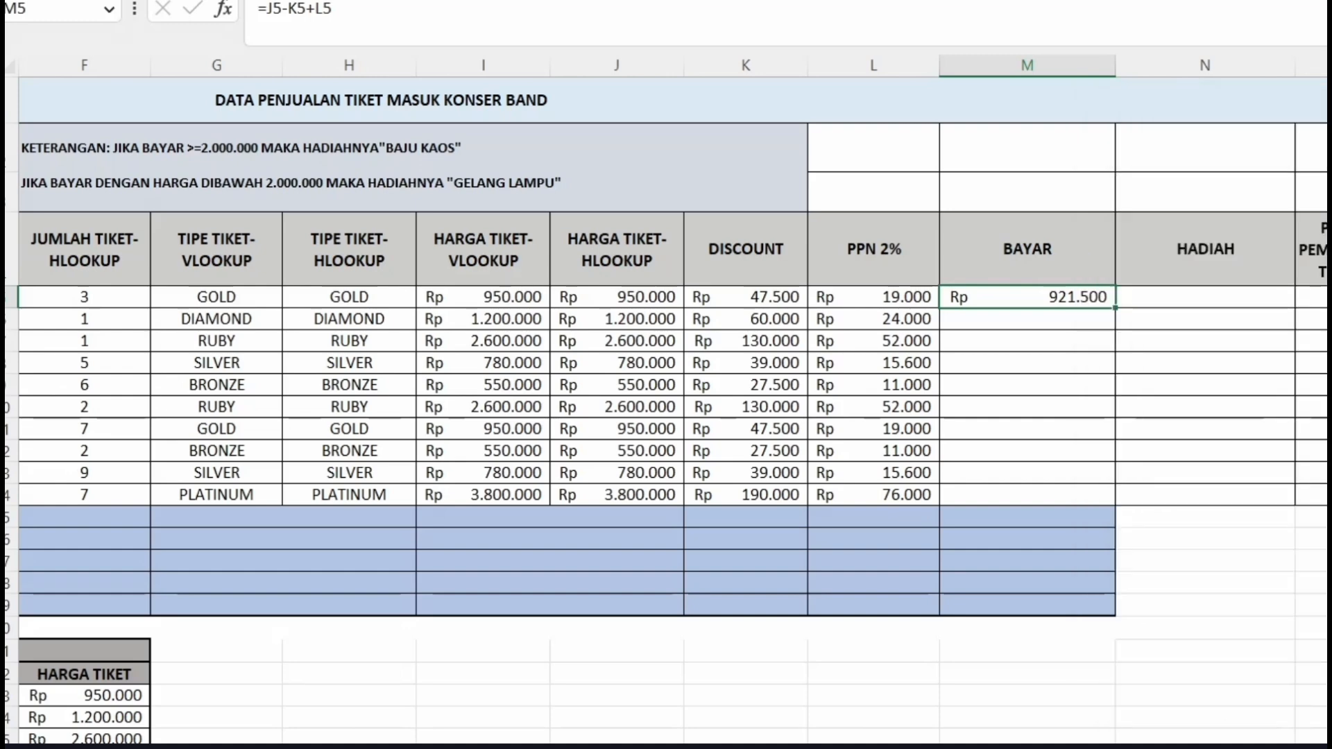
pyautogui.moveTo(1115, 308); pyautogui.dragTo(1115, 501)
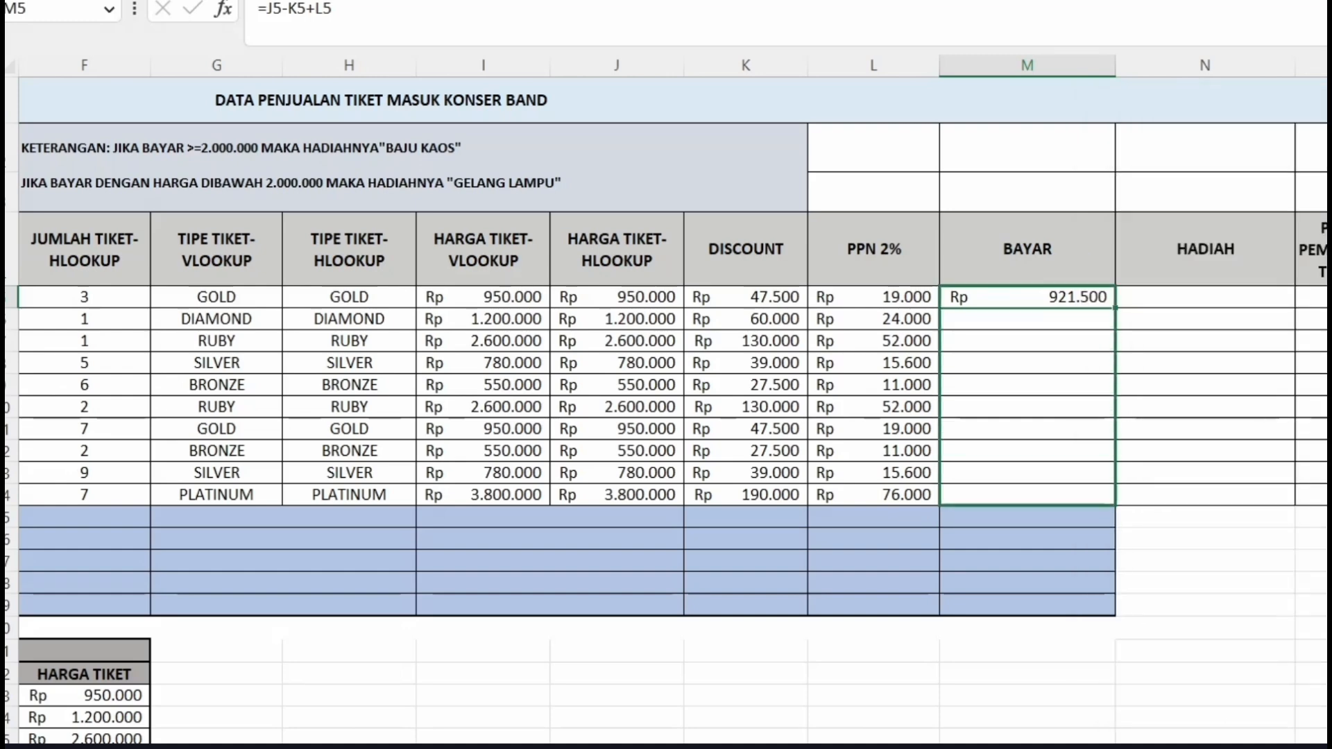
pyautogui.click(1205, 407)
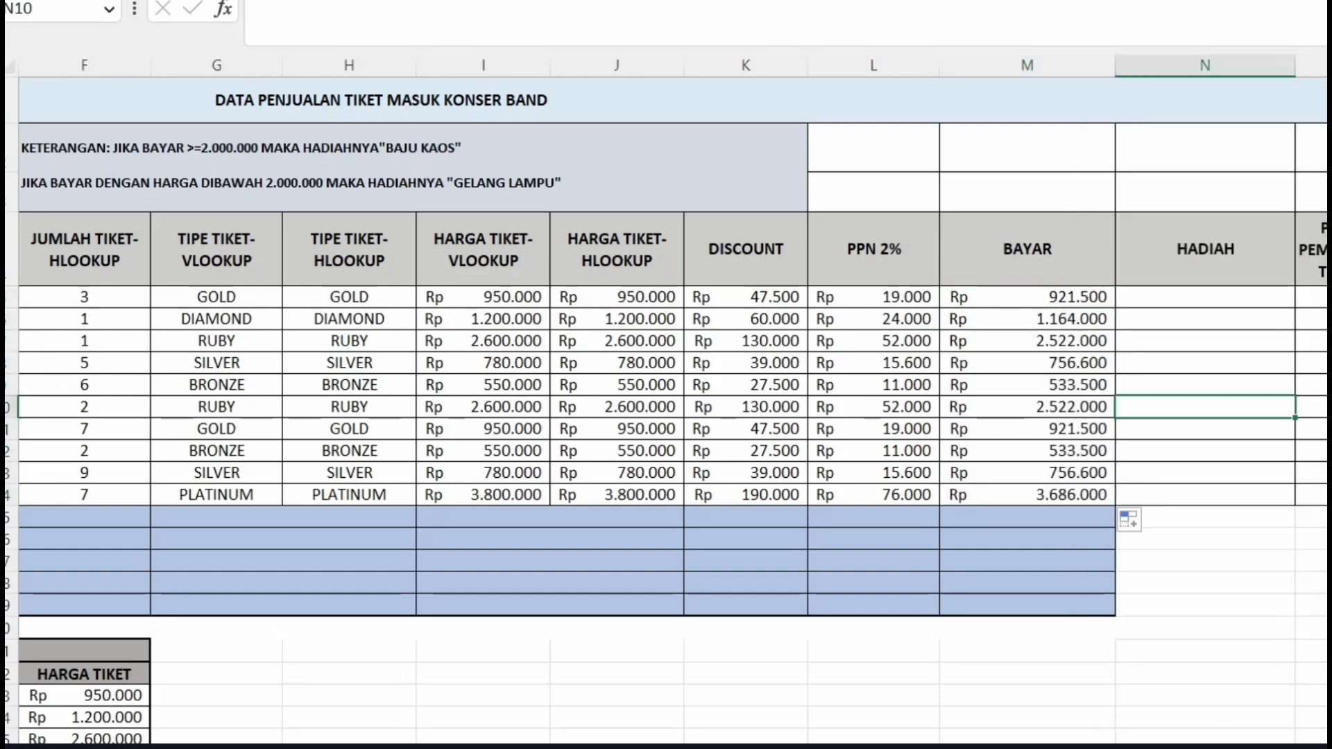
pyautogui.click(1205, 297)
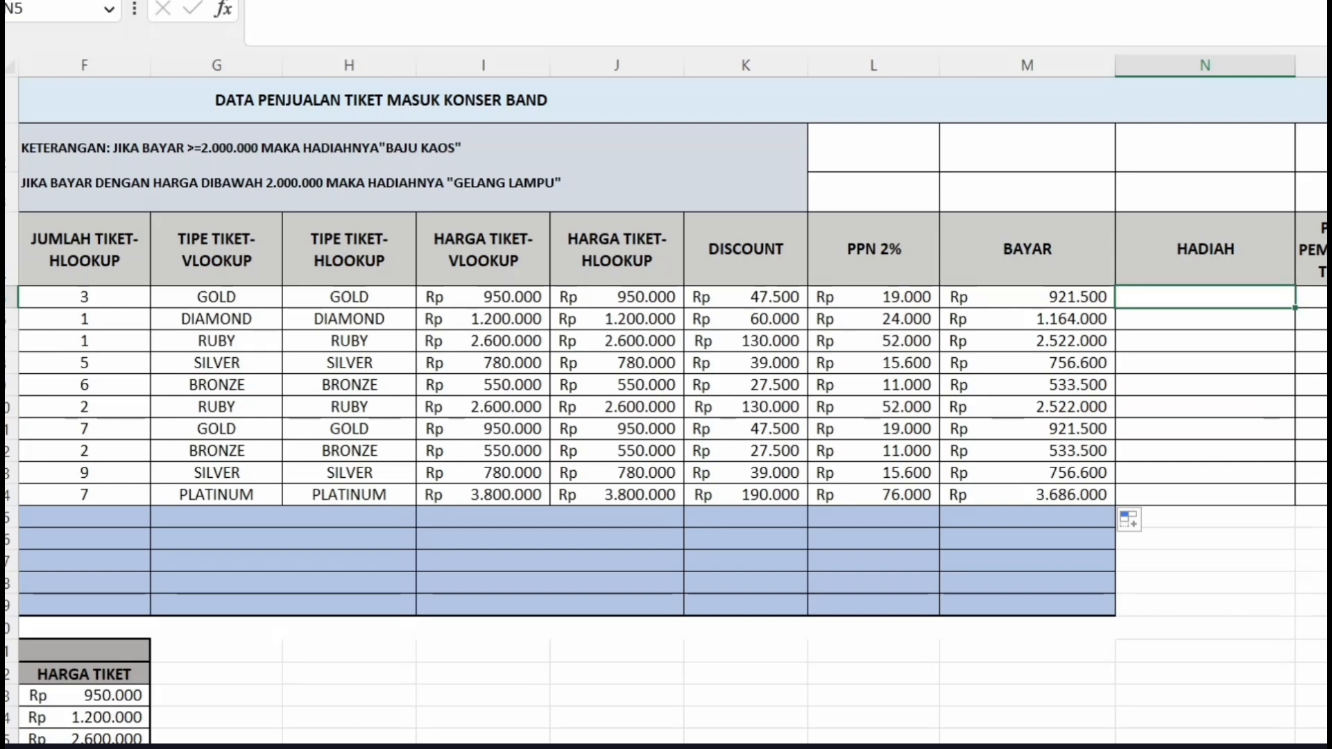
pyautogui.click(1026, 319)
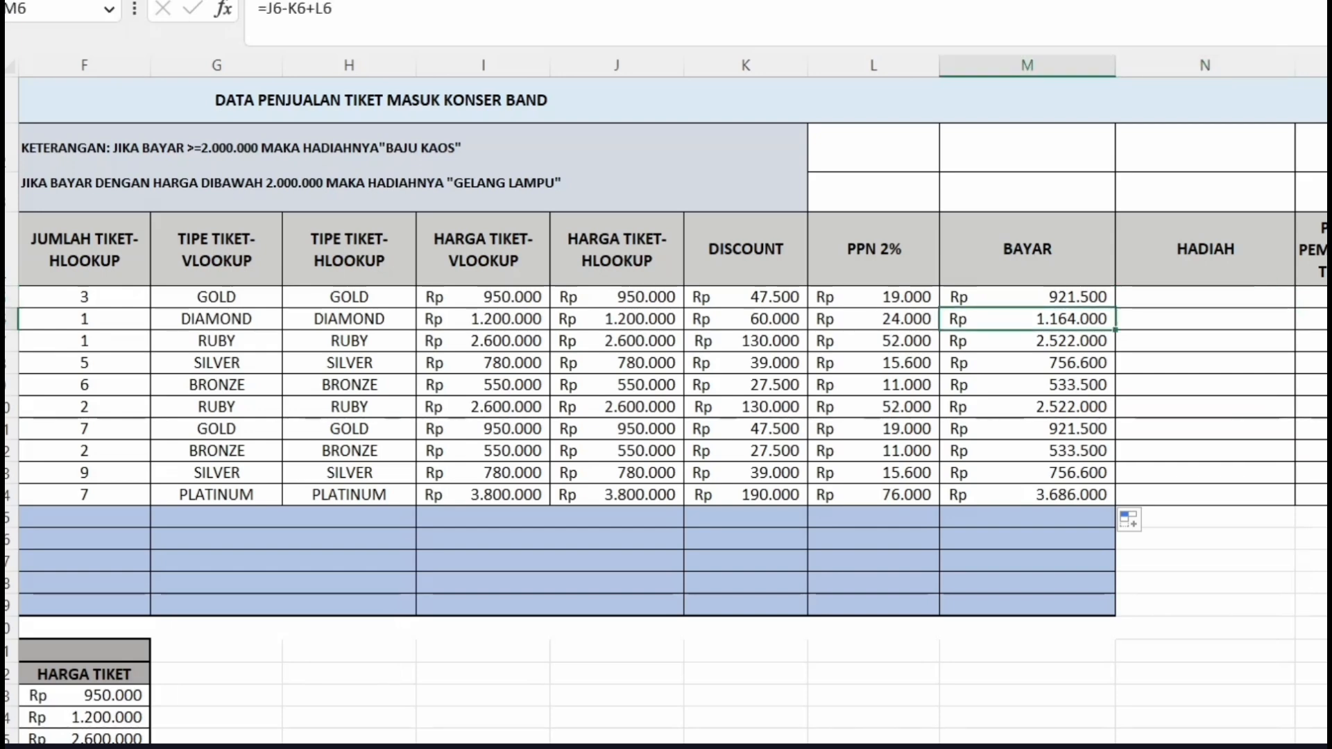
# Step: Start an IF formula in HADIAH cell N5 with the logical test M5<=2000000 on the BAYAR amount
pyautogui.click(1205, 297)
pyautogui.write('=')
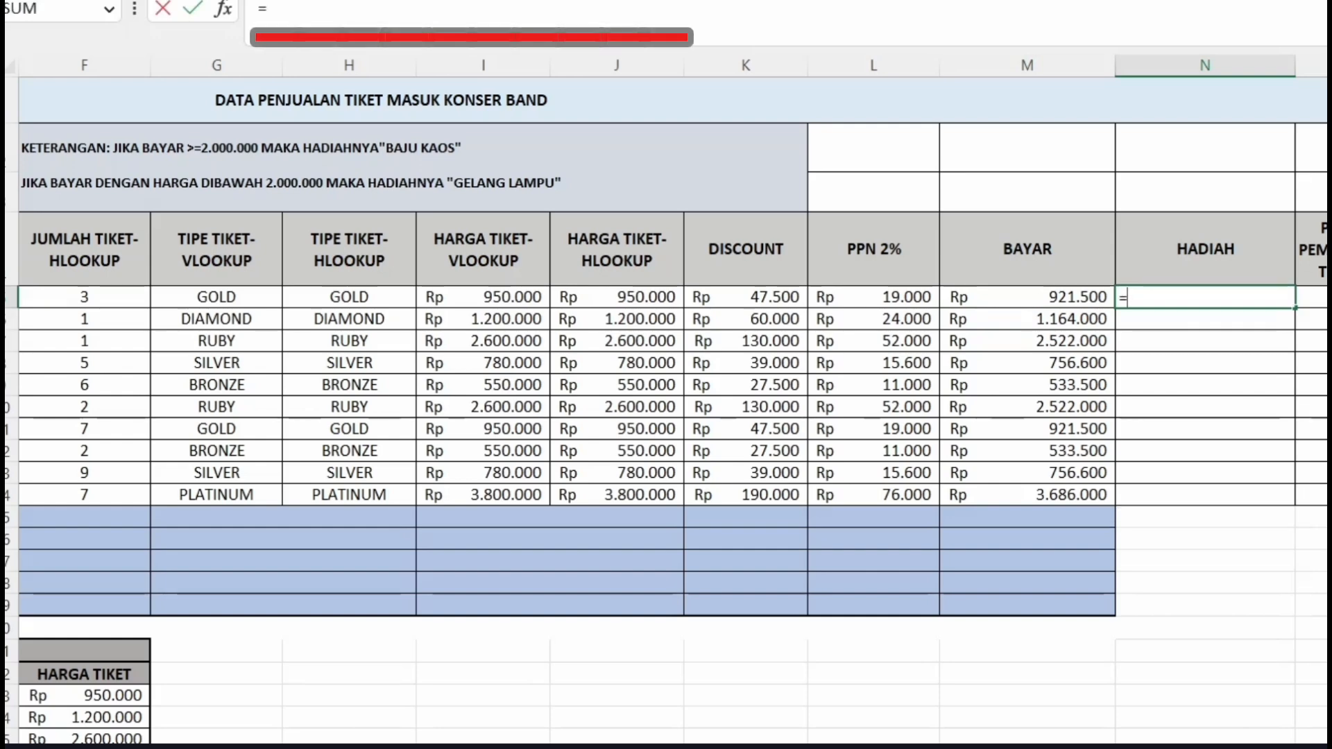
pyautogui.write('IF')
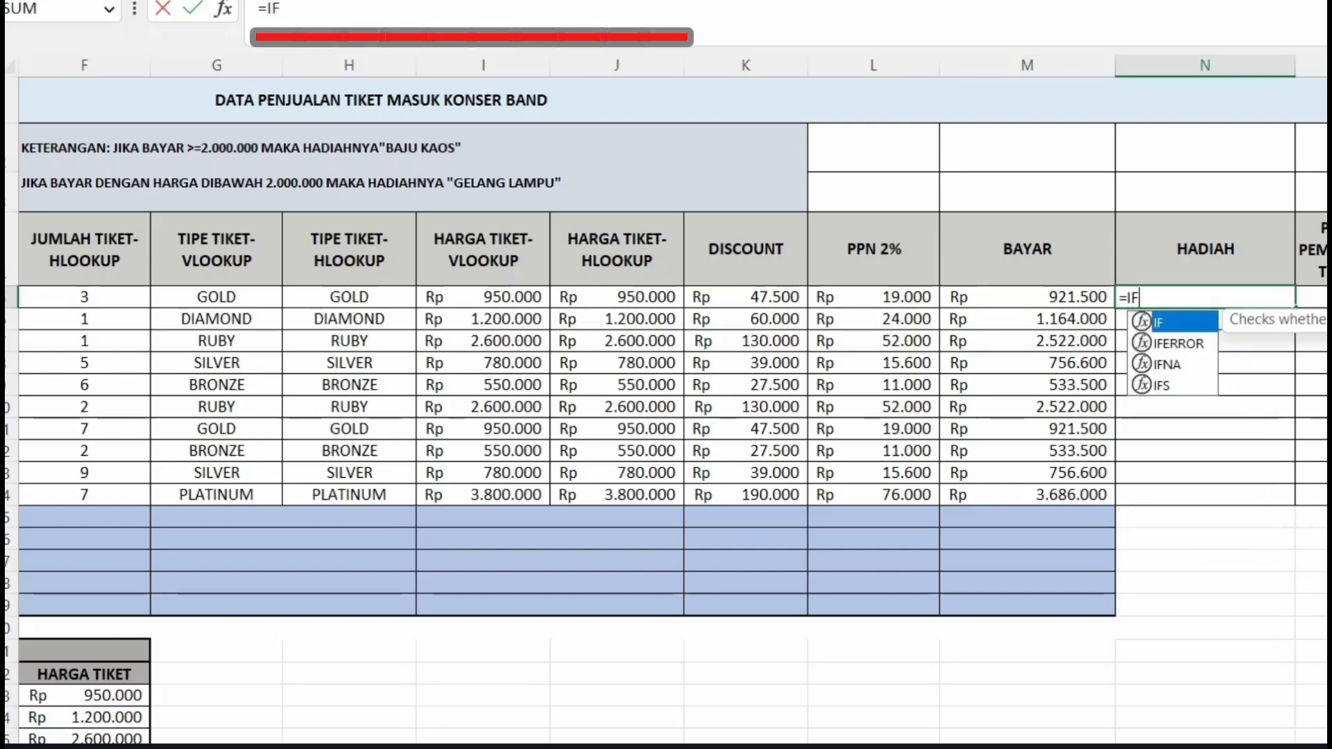
pyautogui.write('(')
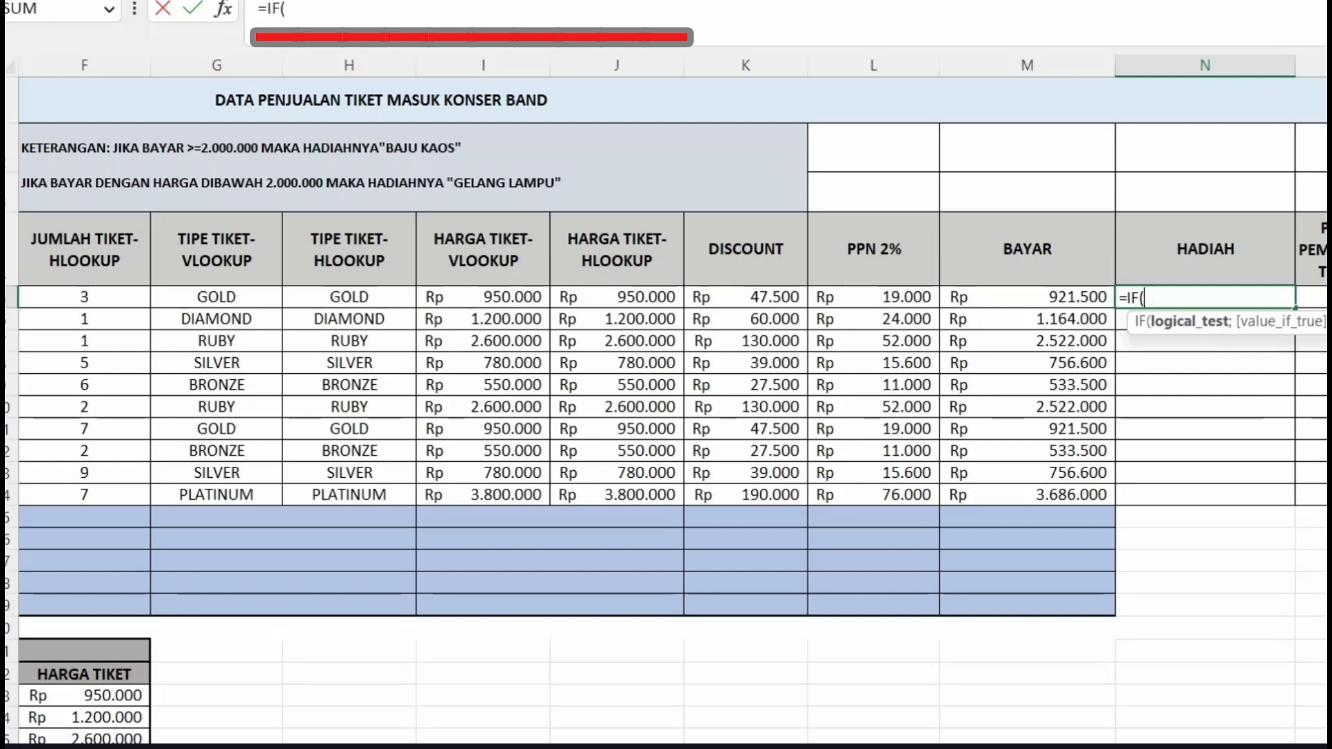
pyautogui.click(1027, 297)
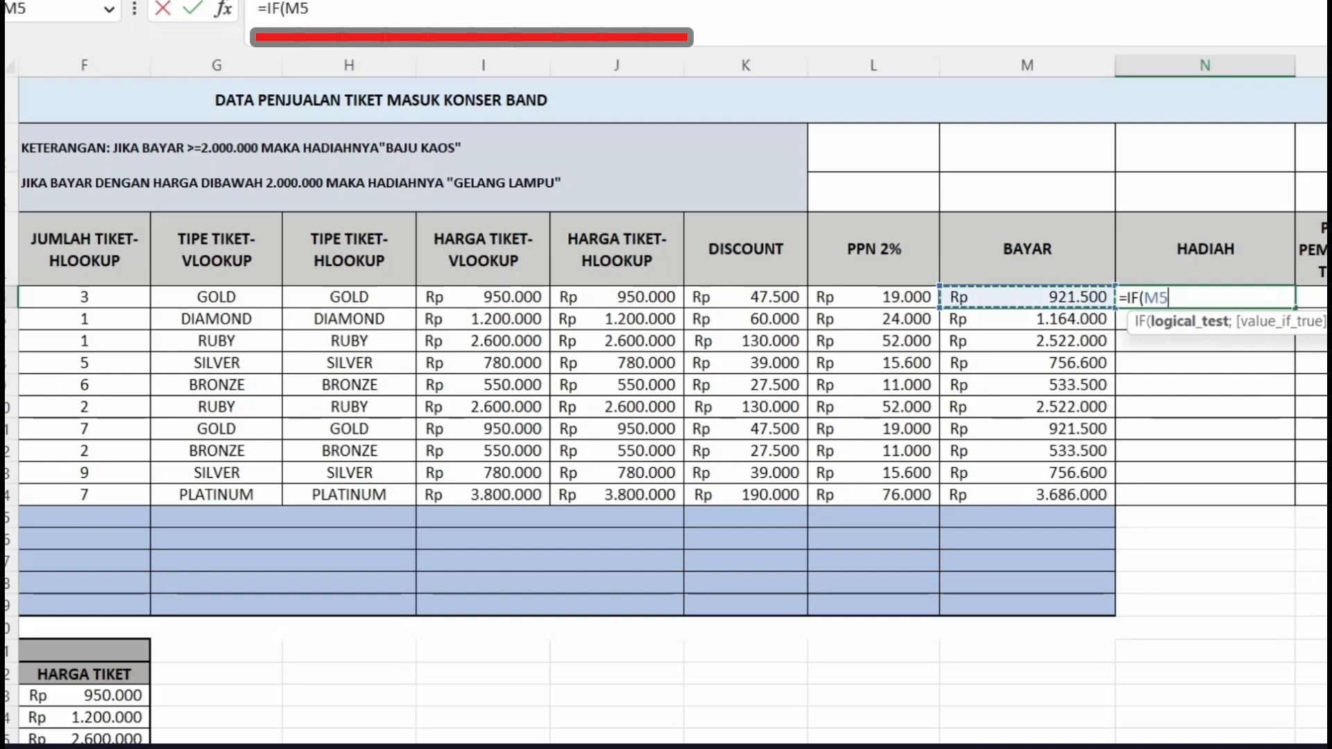
pyautogui.hscroll(-3, 673, 368)
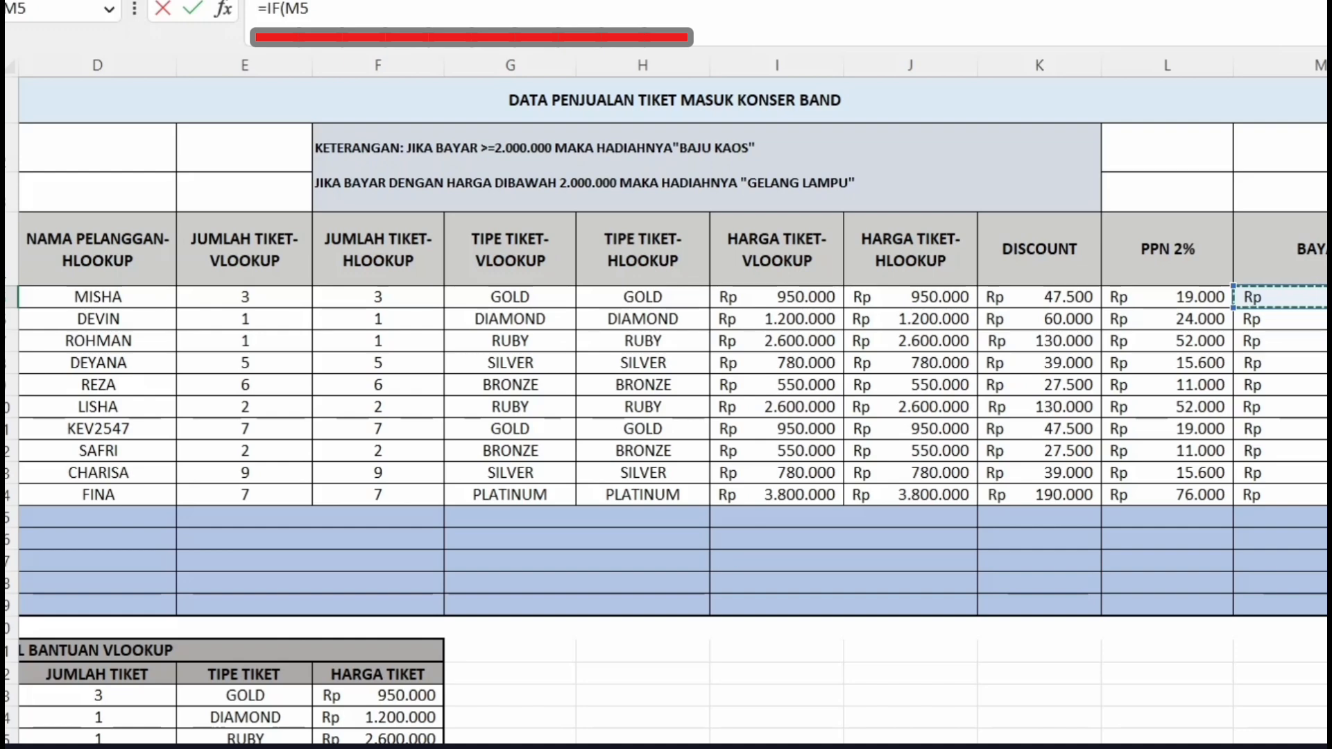
pyautogui.hscroll(2, 666, 389)
pyautogui.hscroll(1, 666, 389)
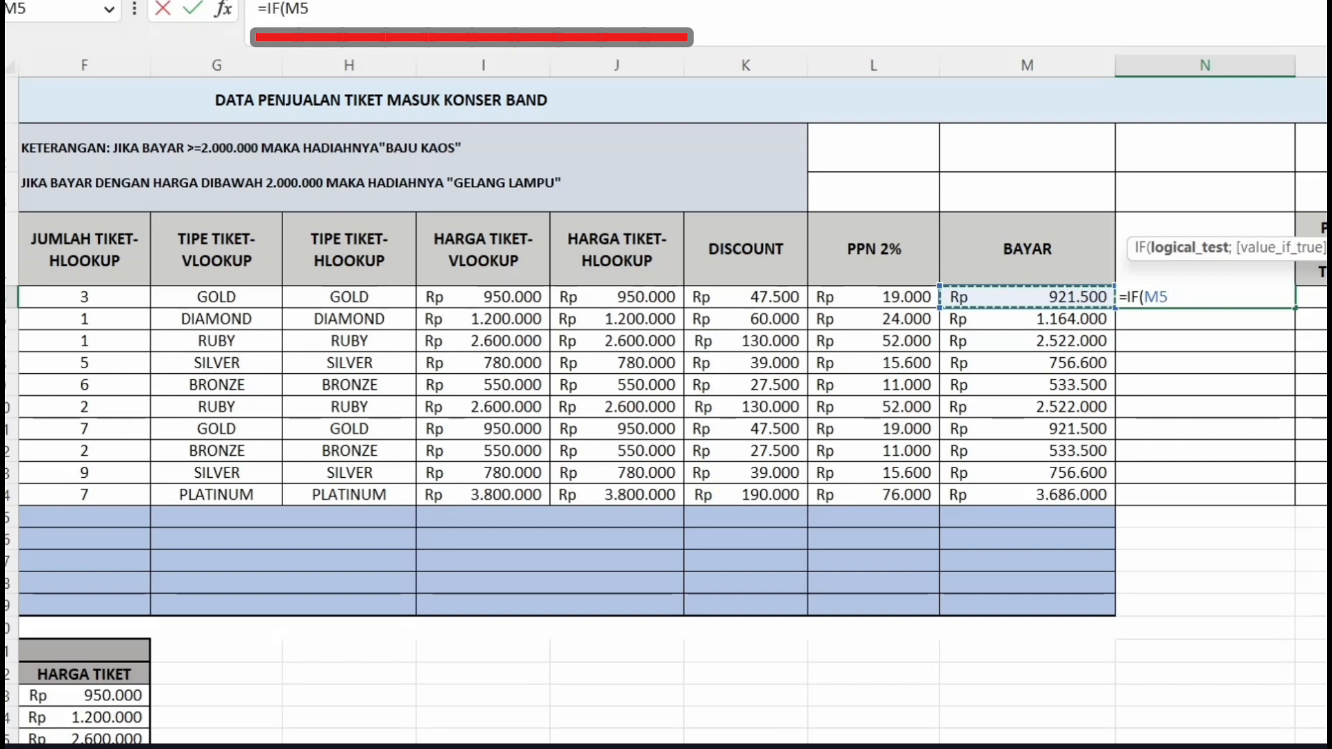
pyautogui.write('<')
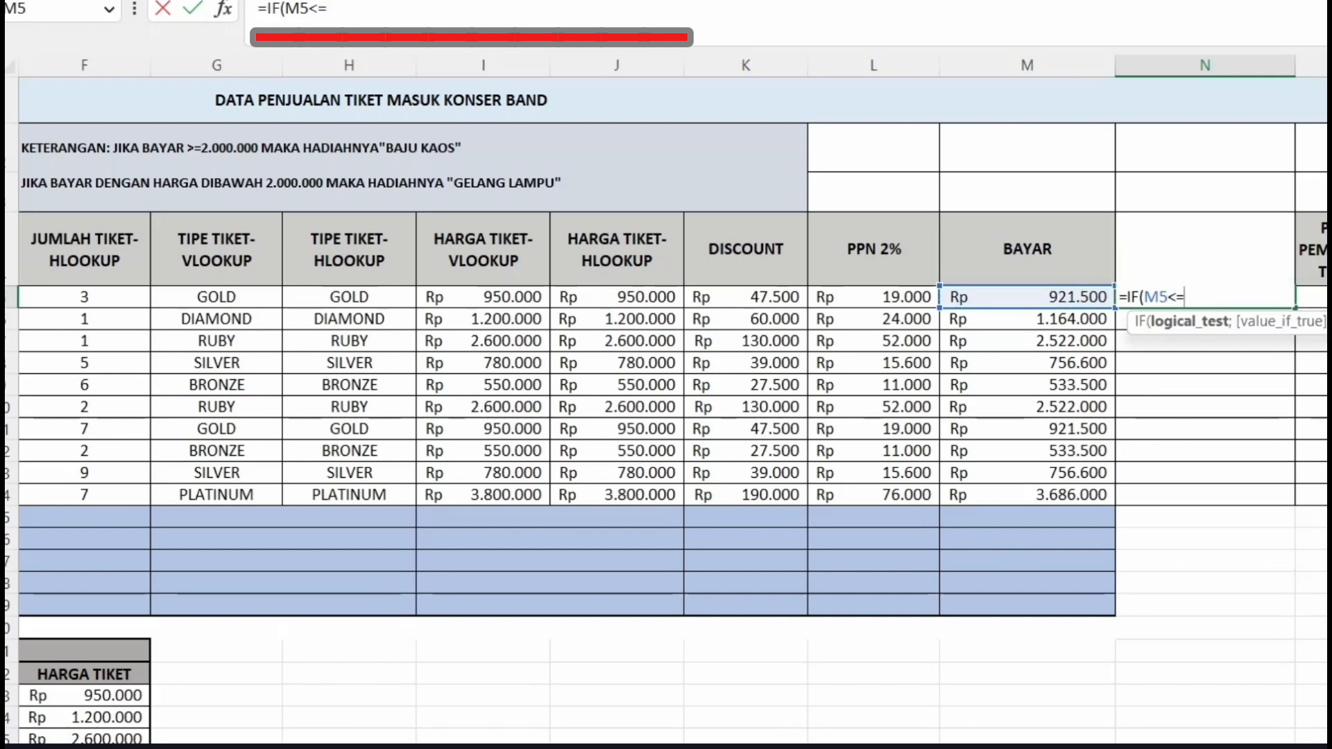
pyautogui.write('=2000000')
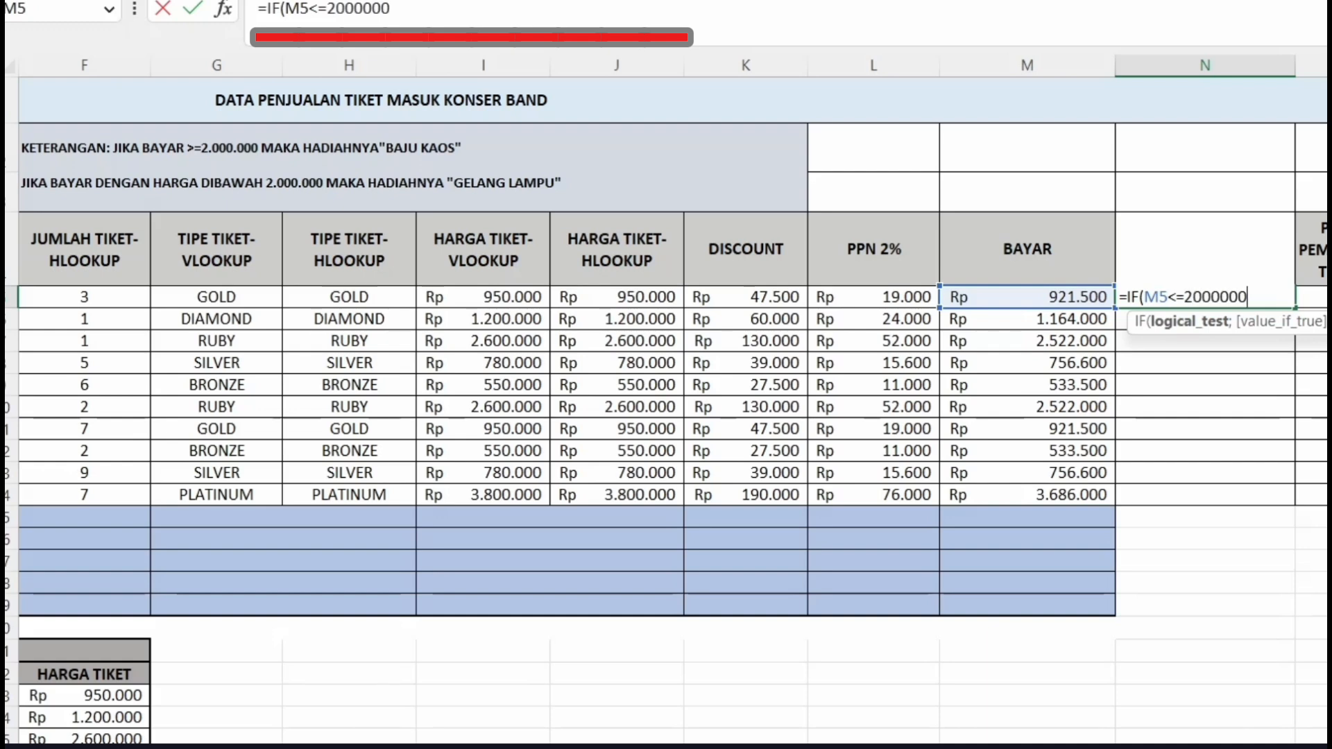
pyautogui.write(';')
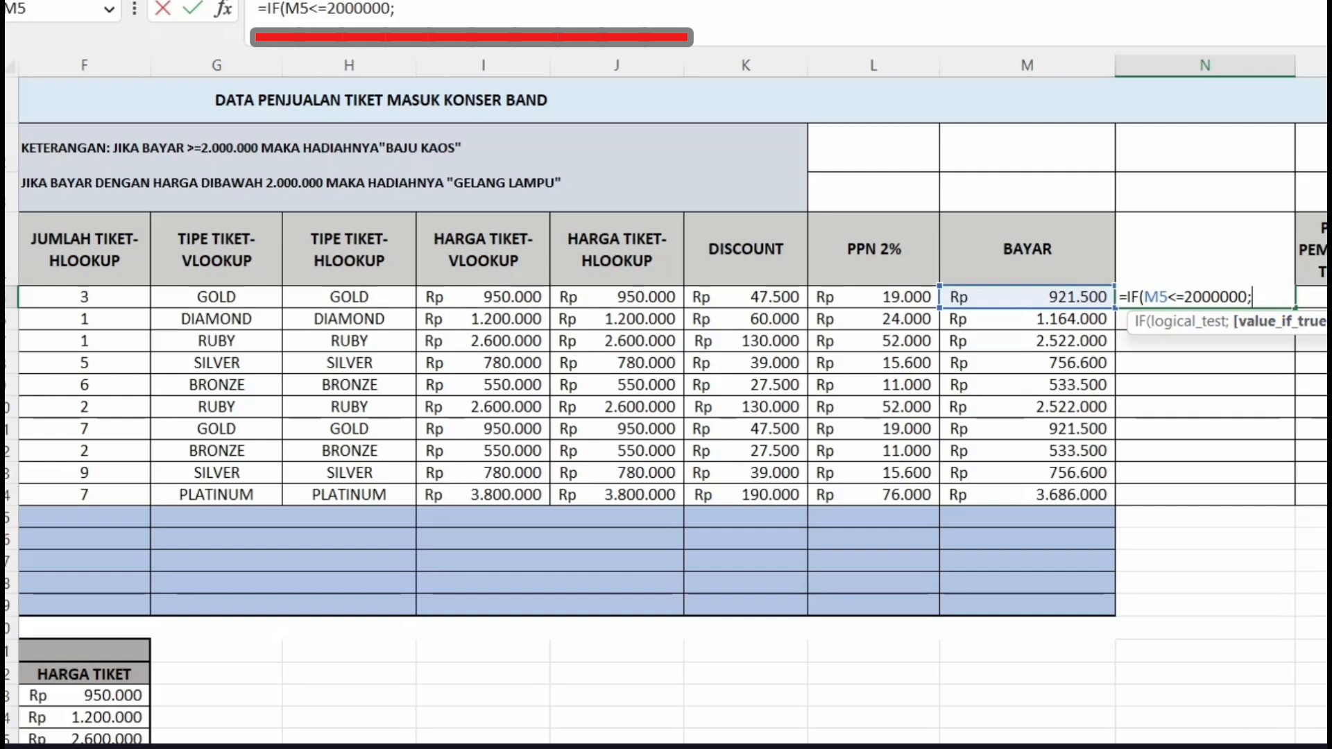
# Step: Complete the N5 IF formula with "GELANG LAMPU" as the true result and "BAJU KAOS" as the false result, and commit it
pyautogui.hscroll(-1, 673, 400)
pyautogui.hscroll(-2, 673, 400)
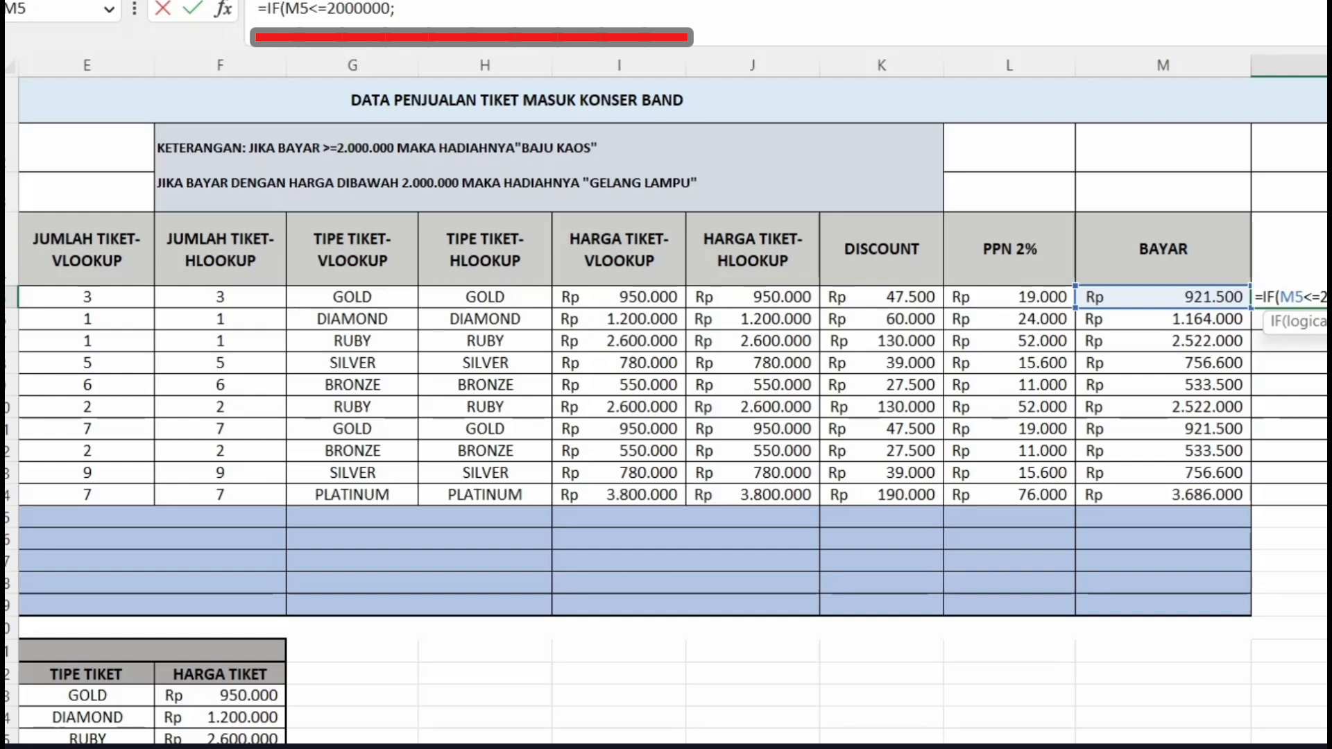
pyautogui.hscroll(2, 673, 400)
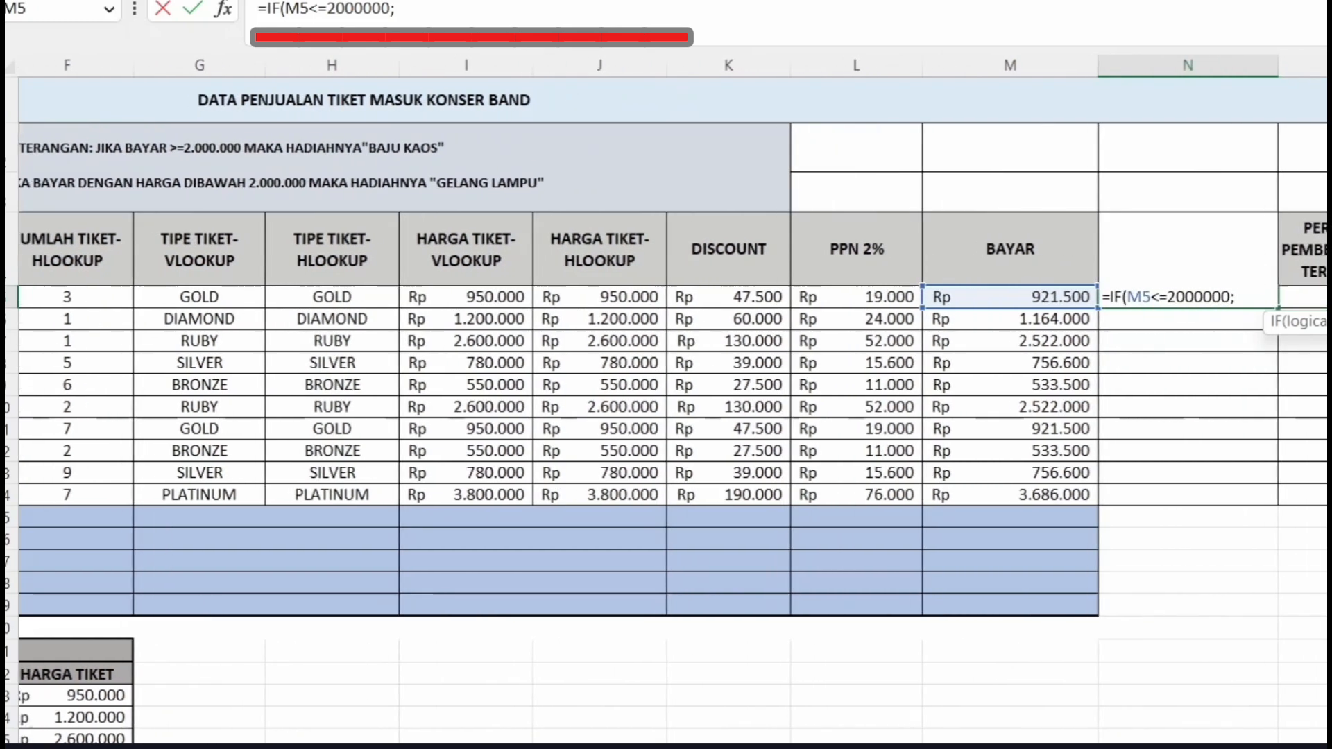
pyautogui.hscroll(-1, 673, 400)
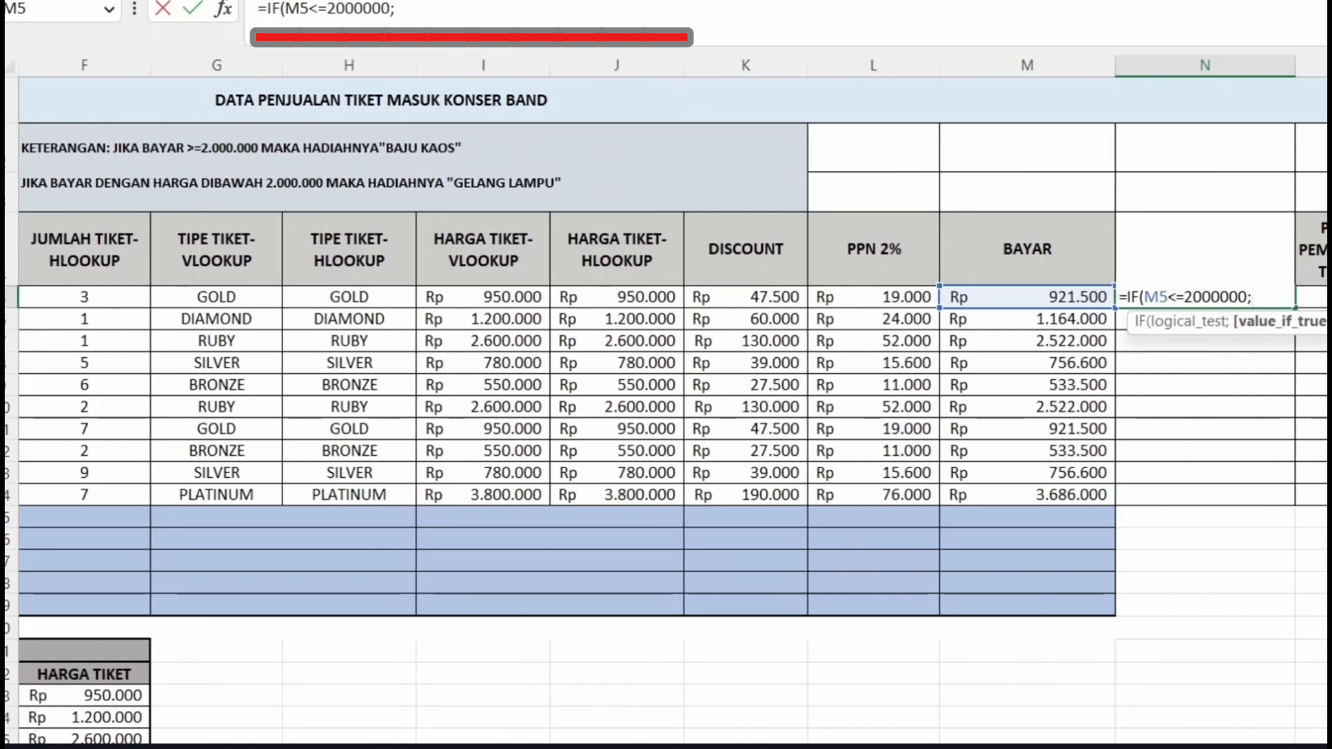
pyautogui.write('"GELANG LAMPU')
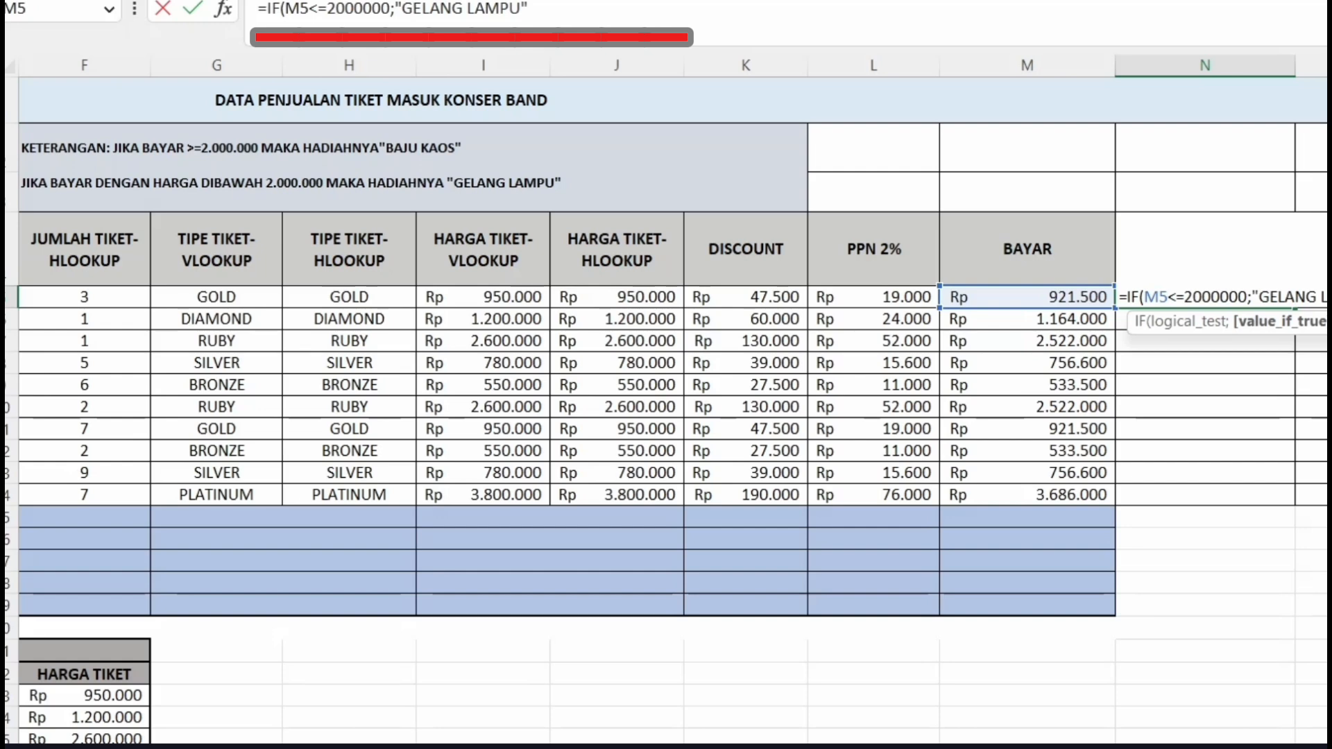
pyautogui.write('";"BAJU')
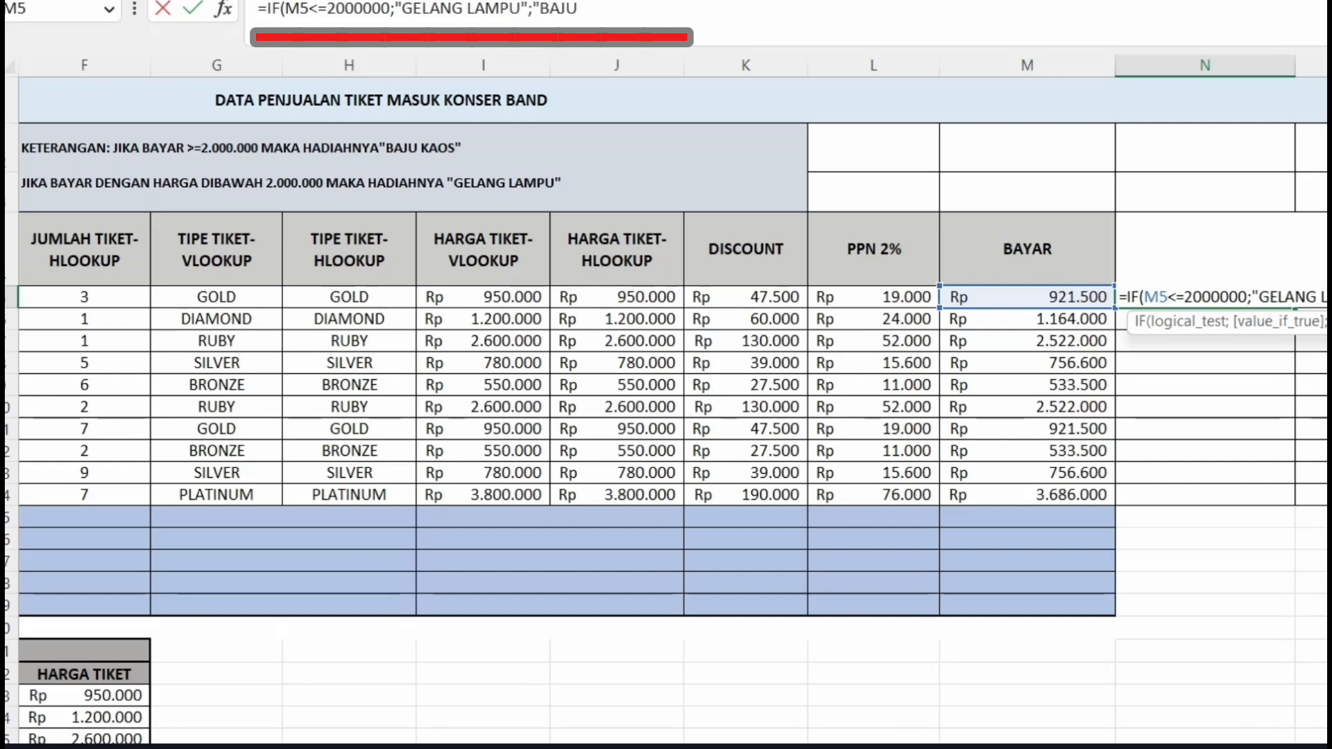
pyautogui.write(' KAOS"')
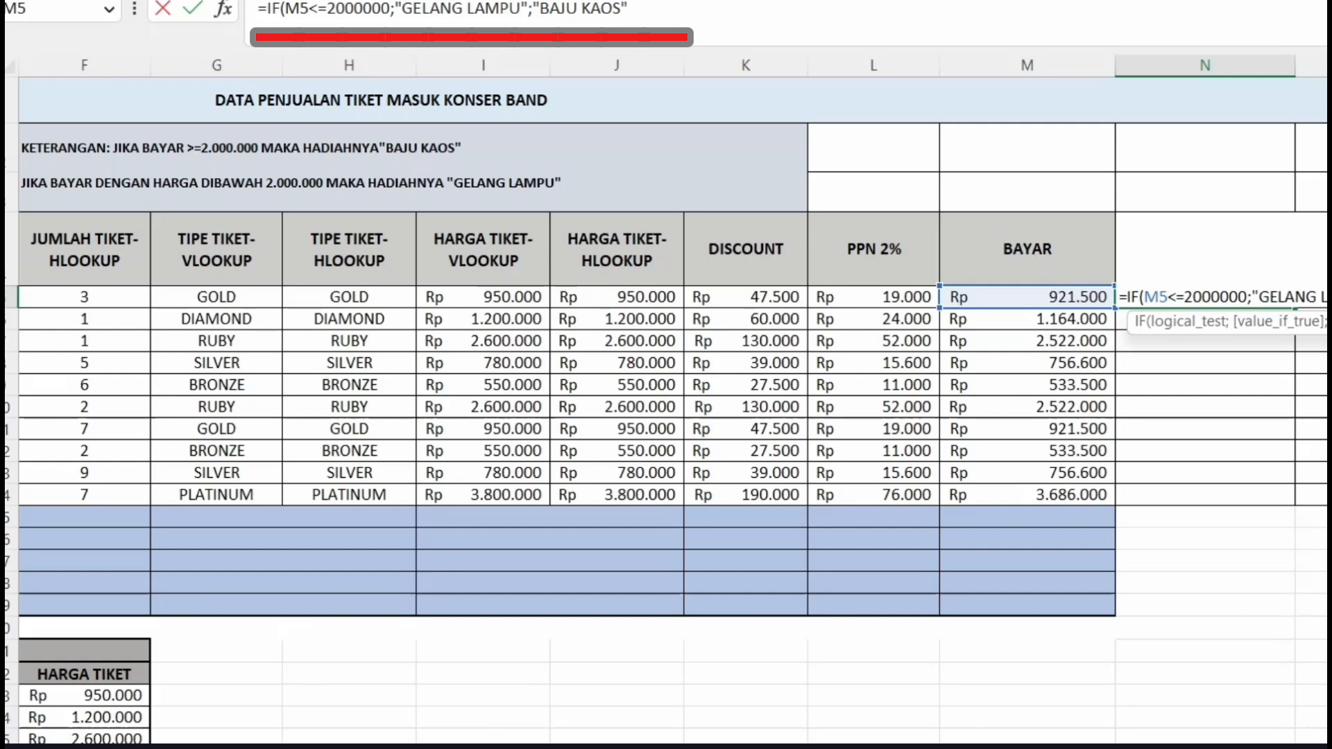
pyautogui.write(')')
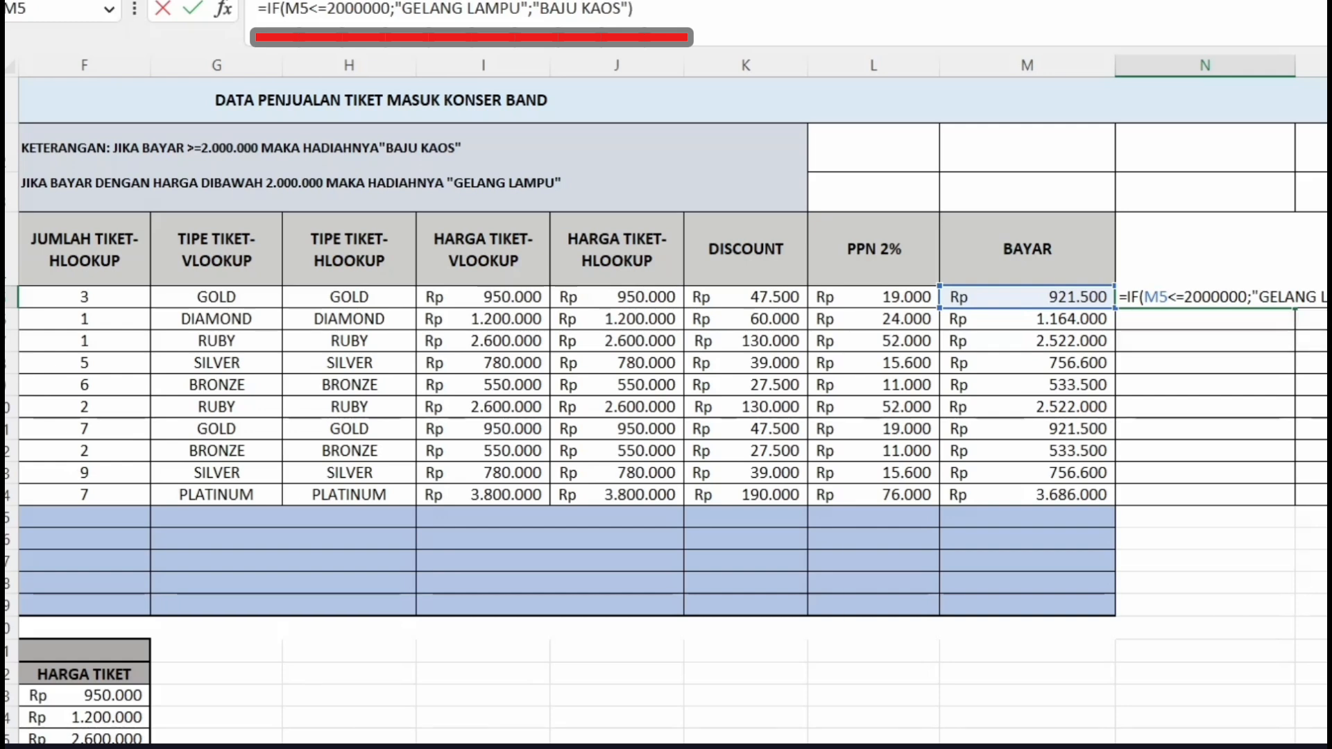
pyautogui.press('Return')
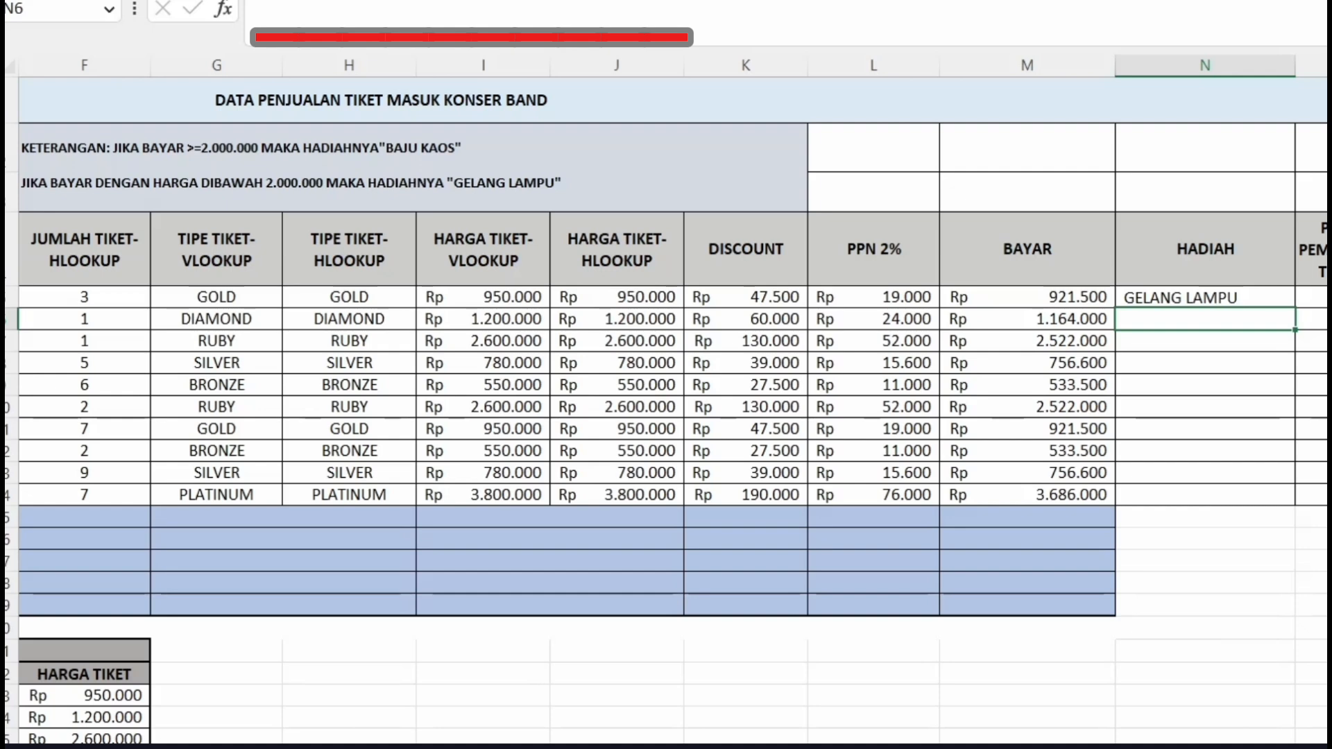
# Step: Fill the HADIAH formula from N5 down through N14 for all ticket rows
pyautogui.click(1205, 297)
pyautogui.moveTo(1294, 308); pyautogui.dragTo(1294, 496)
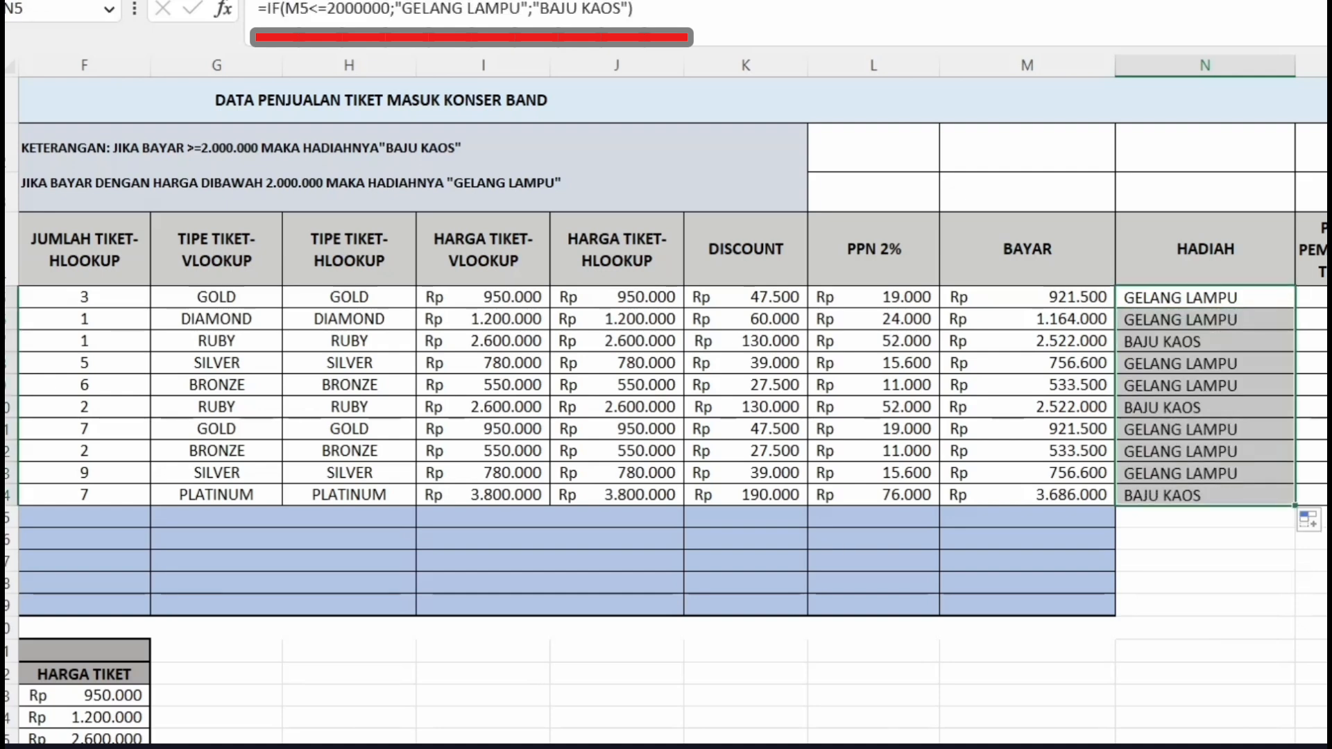
# Step: Enter a RANK formula in O5 that ranks ticket quantity F5 within F5:F14 in descending order, using order 0
pyautogui.click(1313, 385)
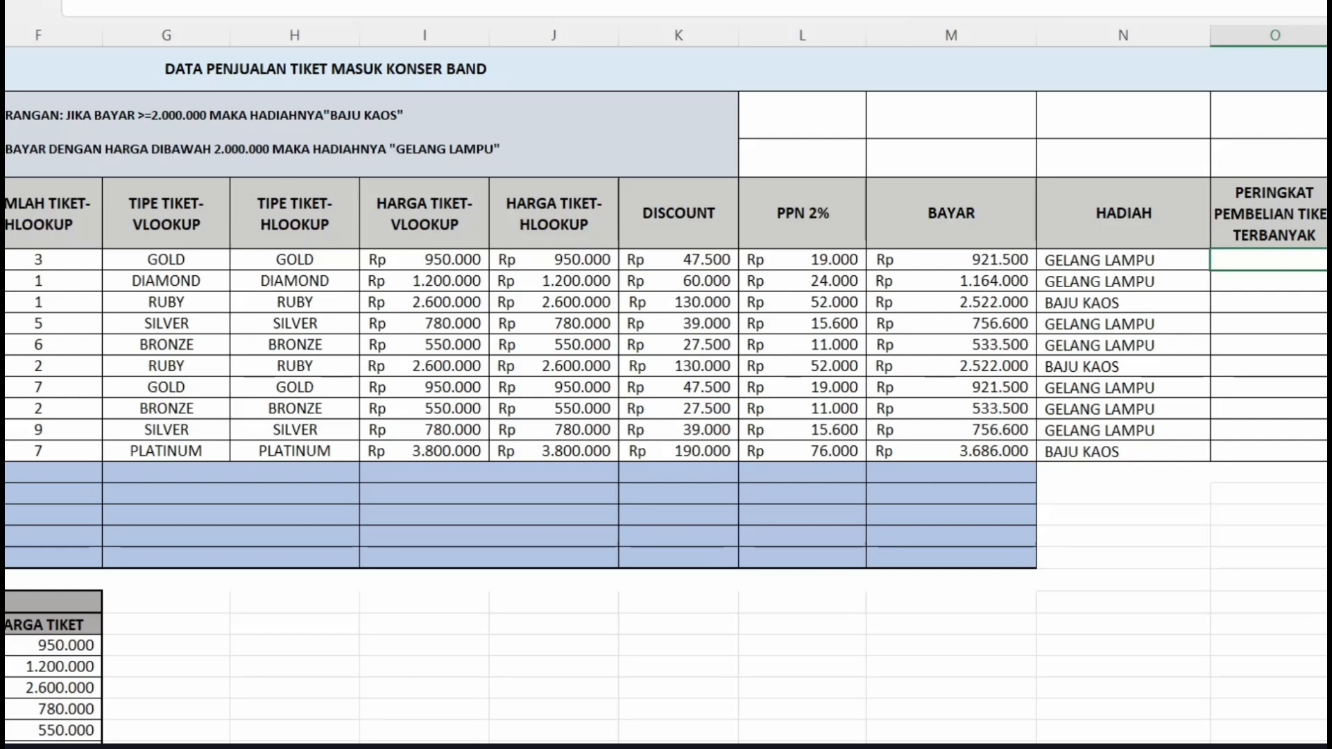
pyautogui.write('=F')
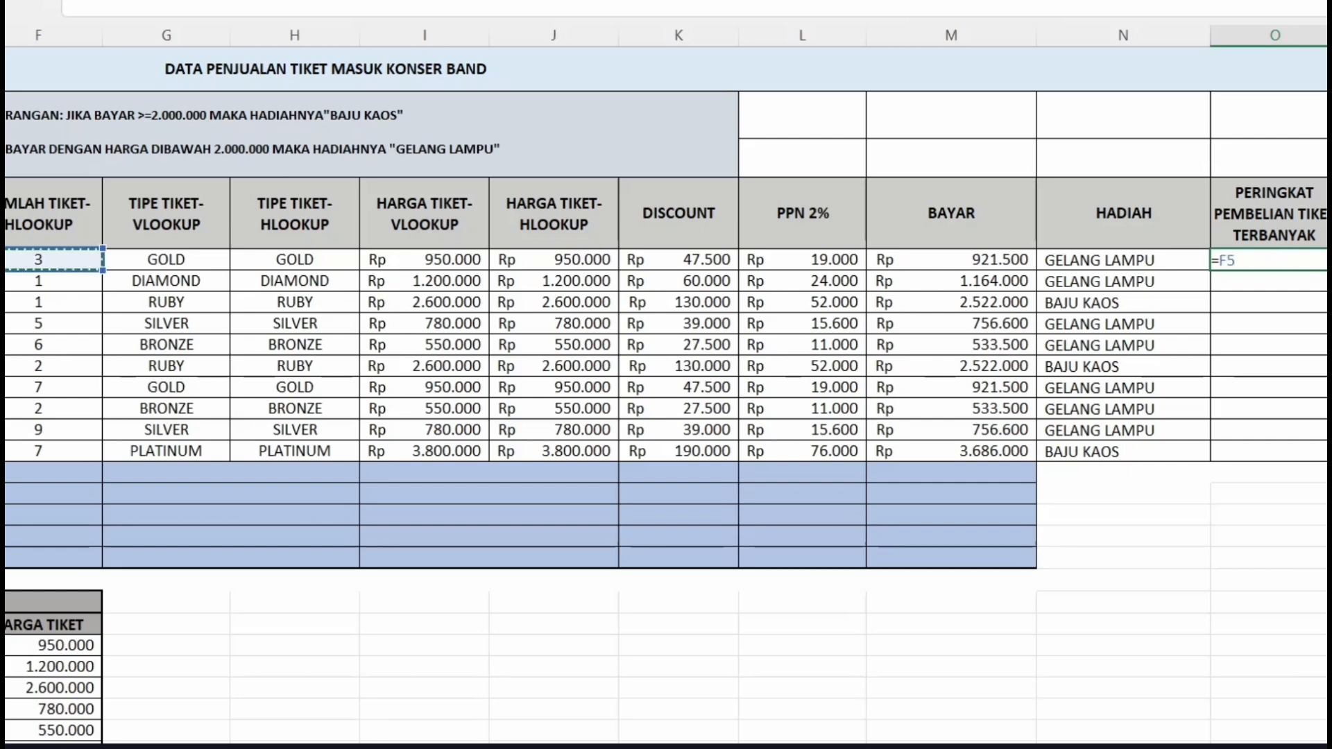
pyautogui.press('BackSpace')
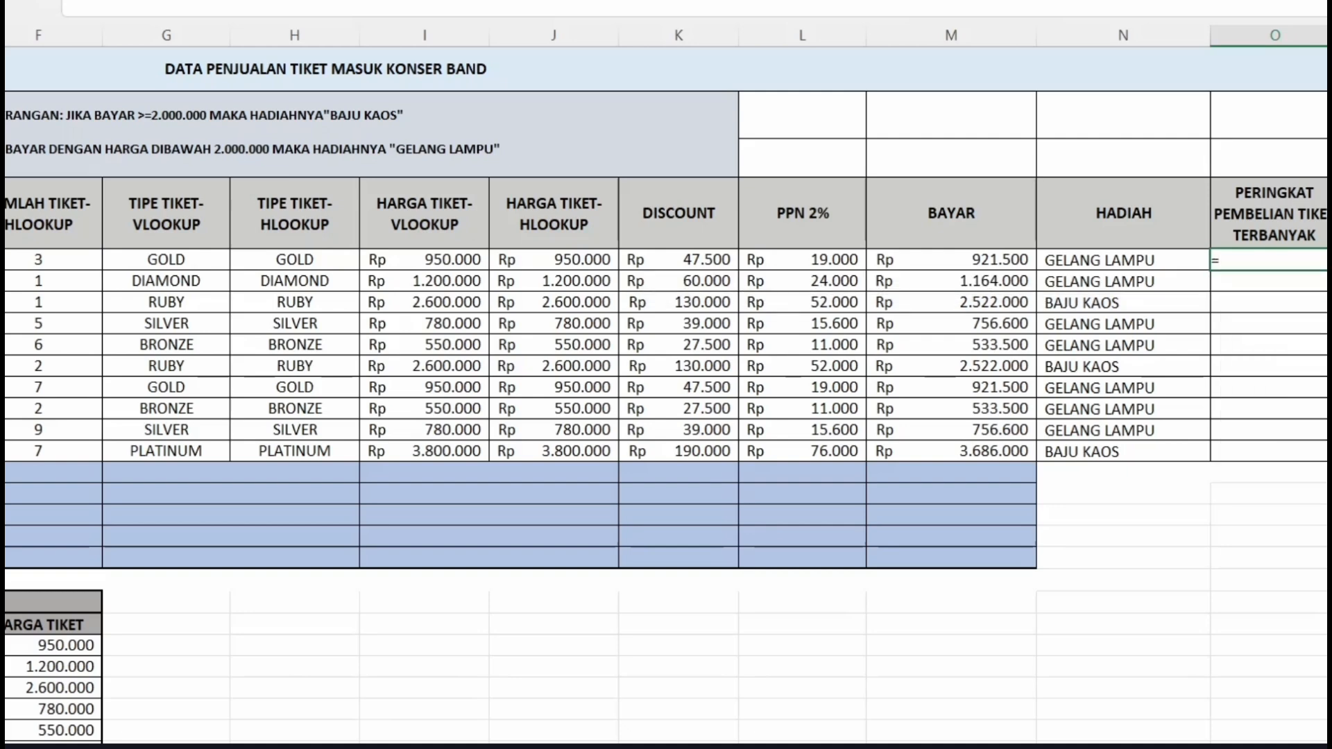
pyautogui.write('RANK')
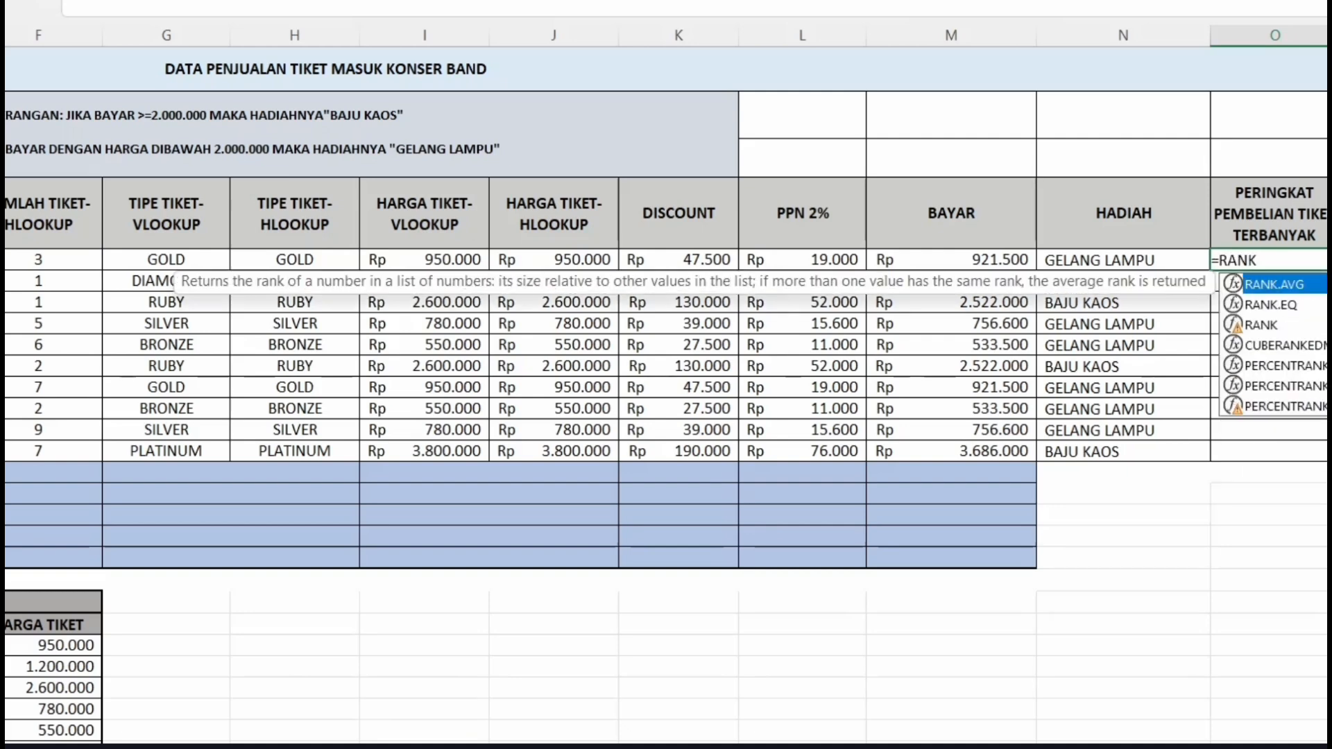
pyautogui.write('(')
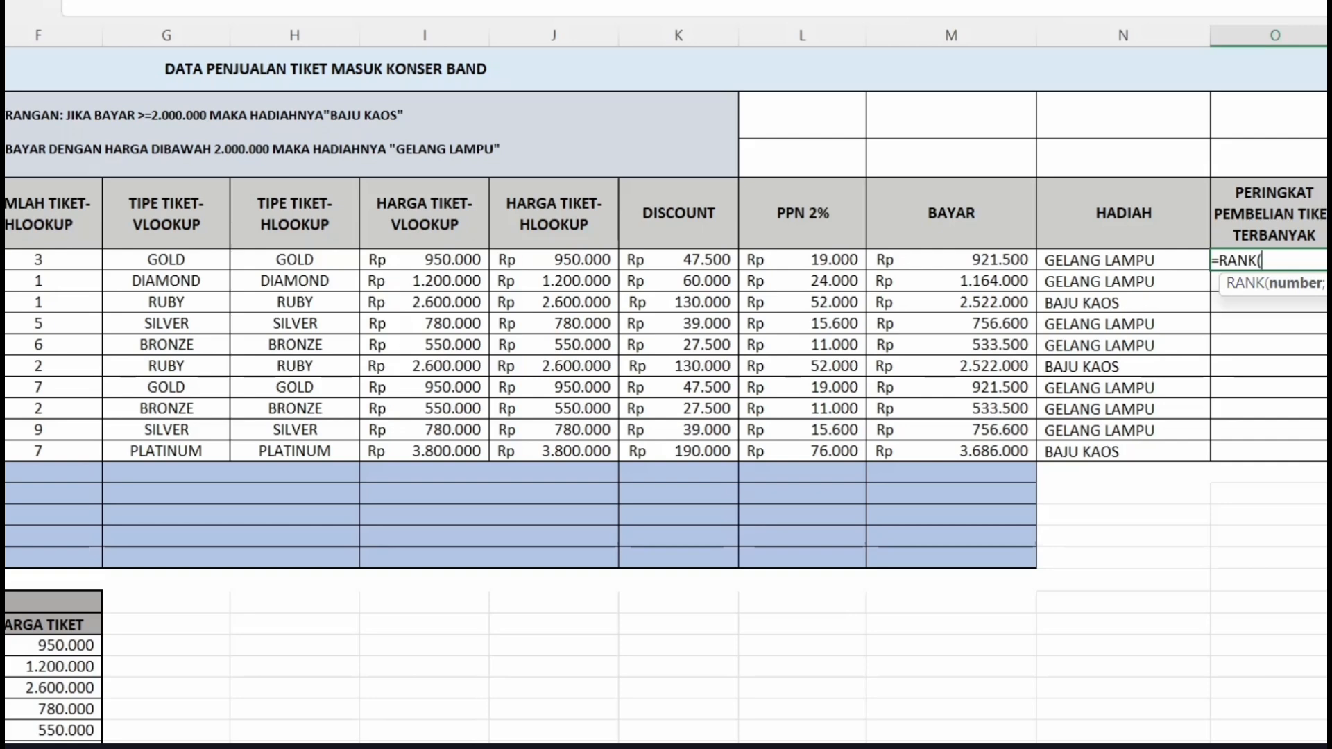
pyautogui.click(38, 260)
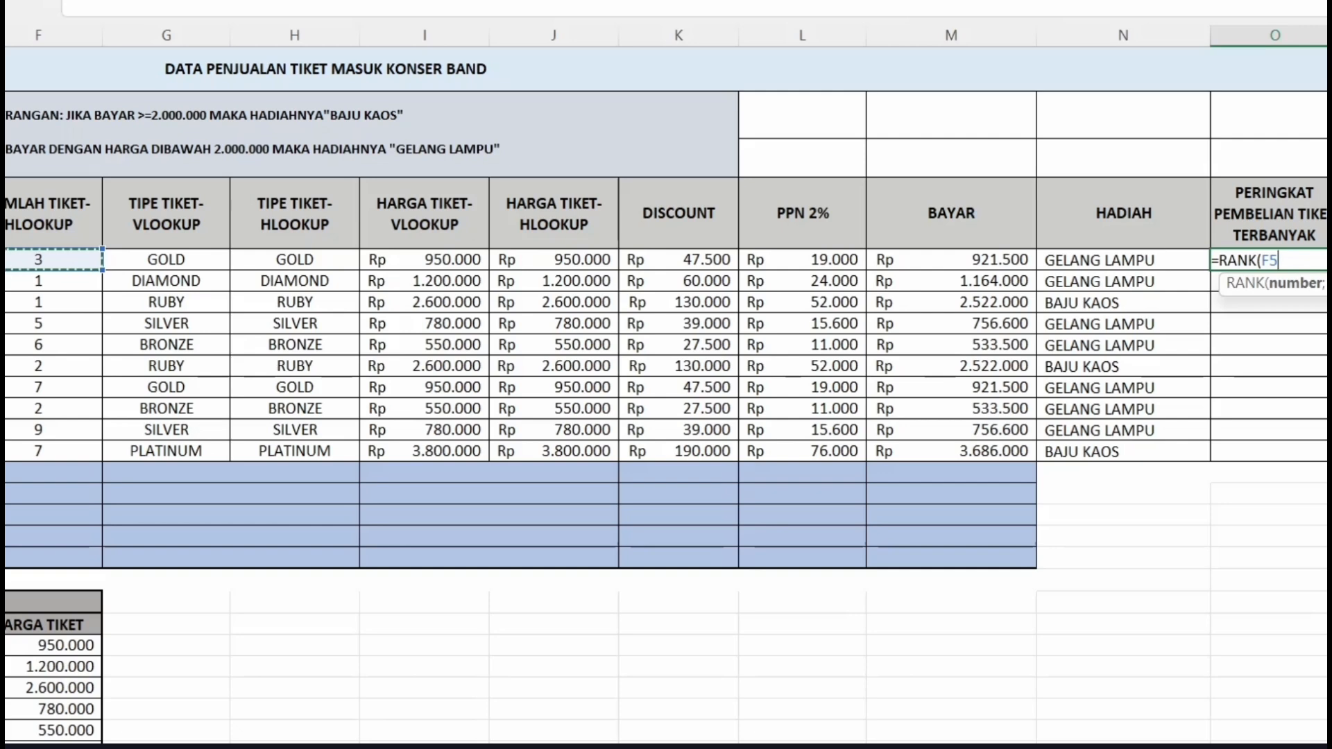
pyautogui.write(';')
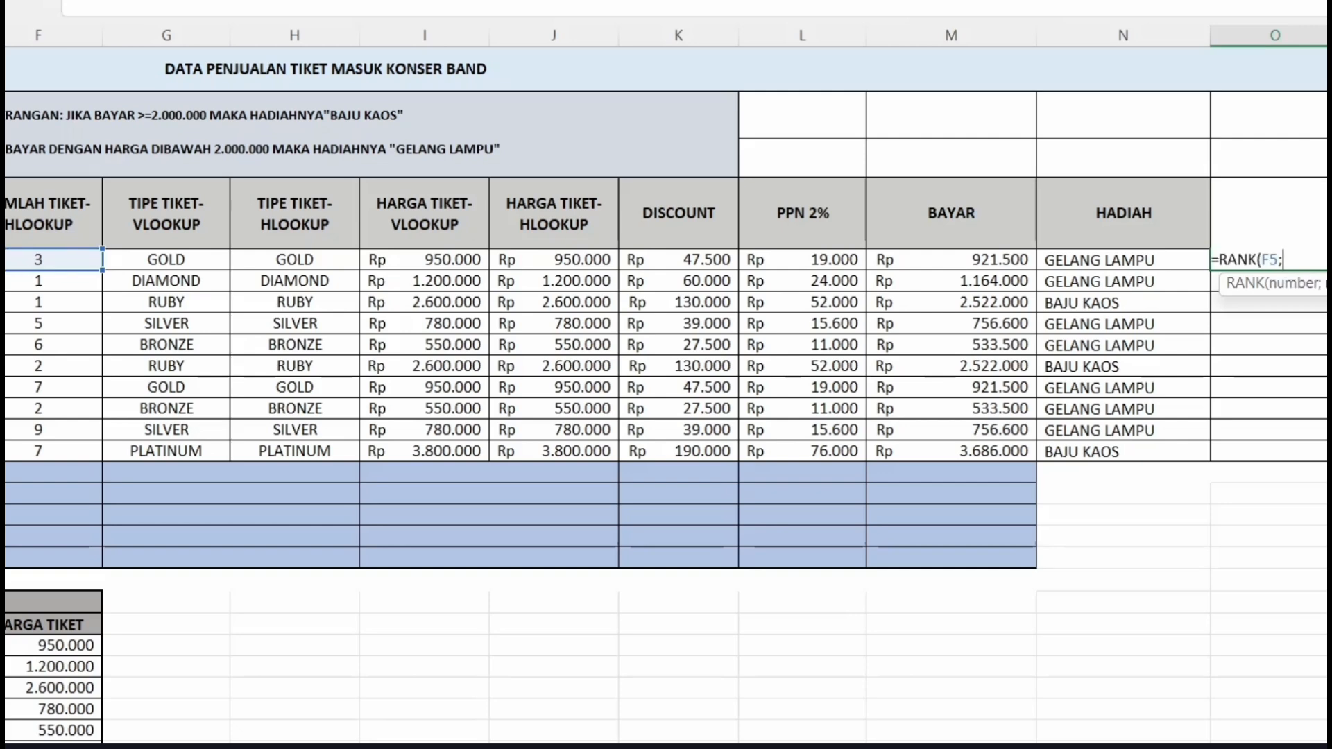
pyautogui.moveTo(69, 260); pyautogui.dragTo(83, 450)
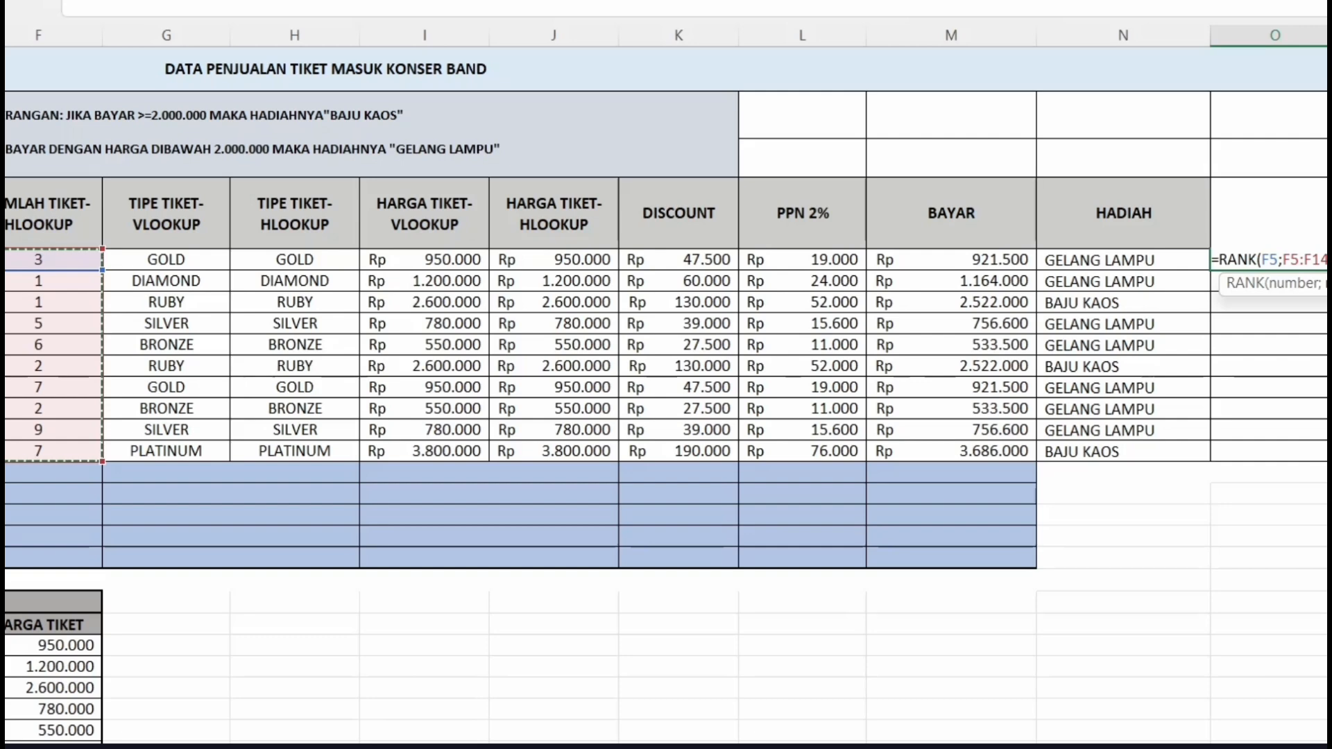
pyautogui.write(';')
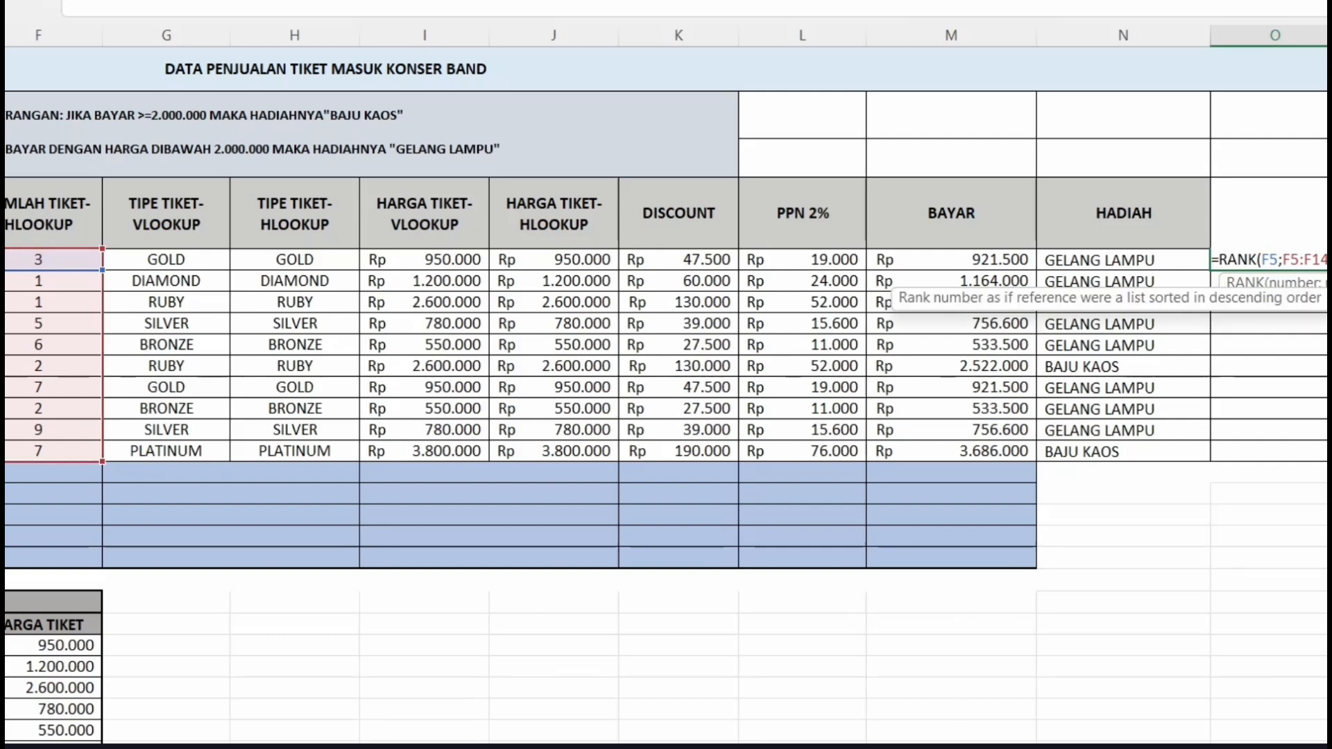
pyautogui.write('0')
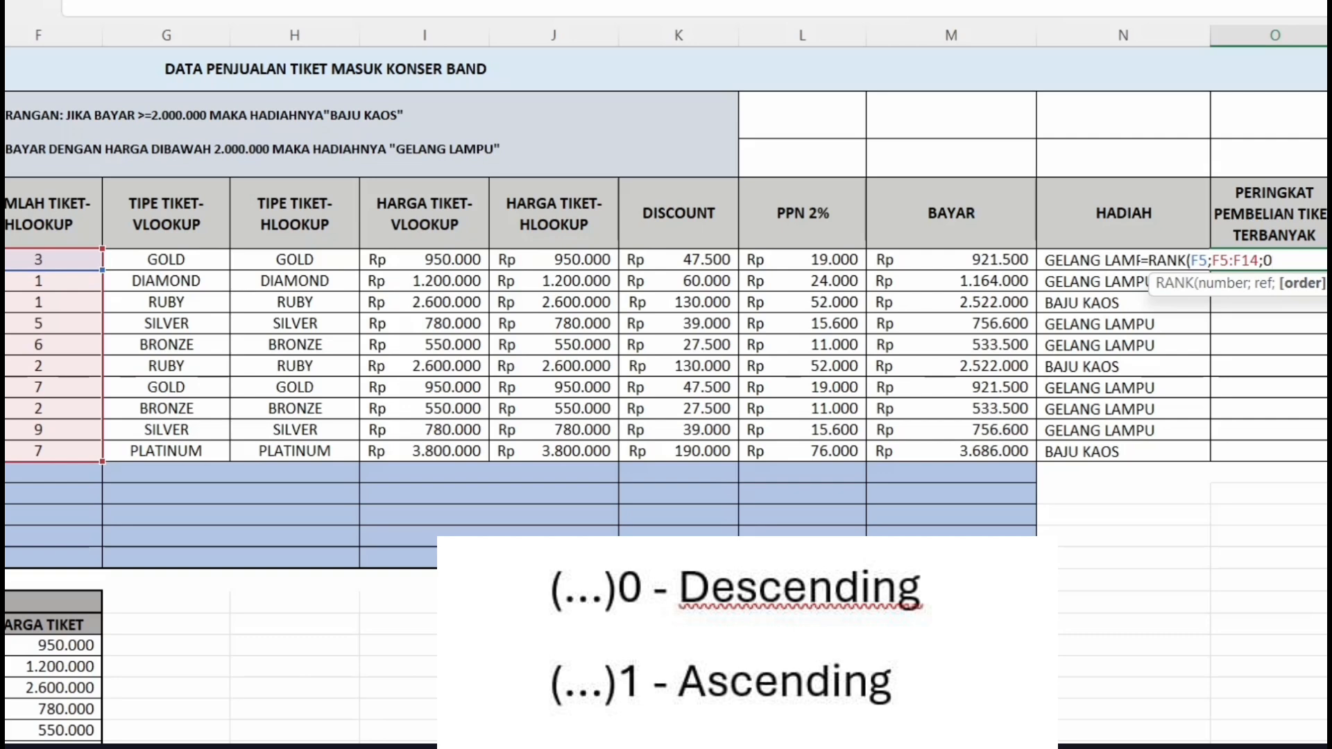
# Step: Make the RANK range absolute as $F$5:$F$14, close the parenthesis and commit the O5 formula
pyautogui.moveTo(1220, 261); pyautogui.dragTo(1260, 261)
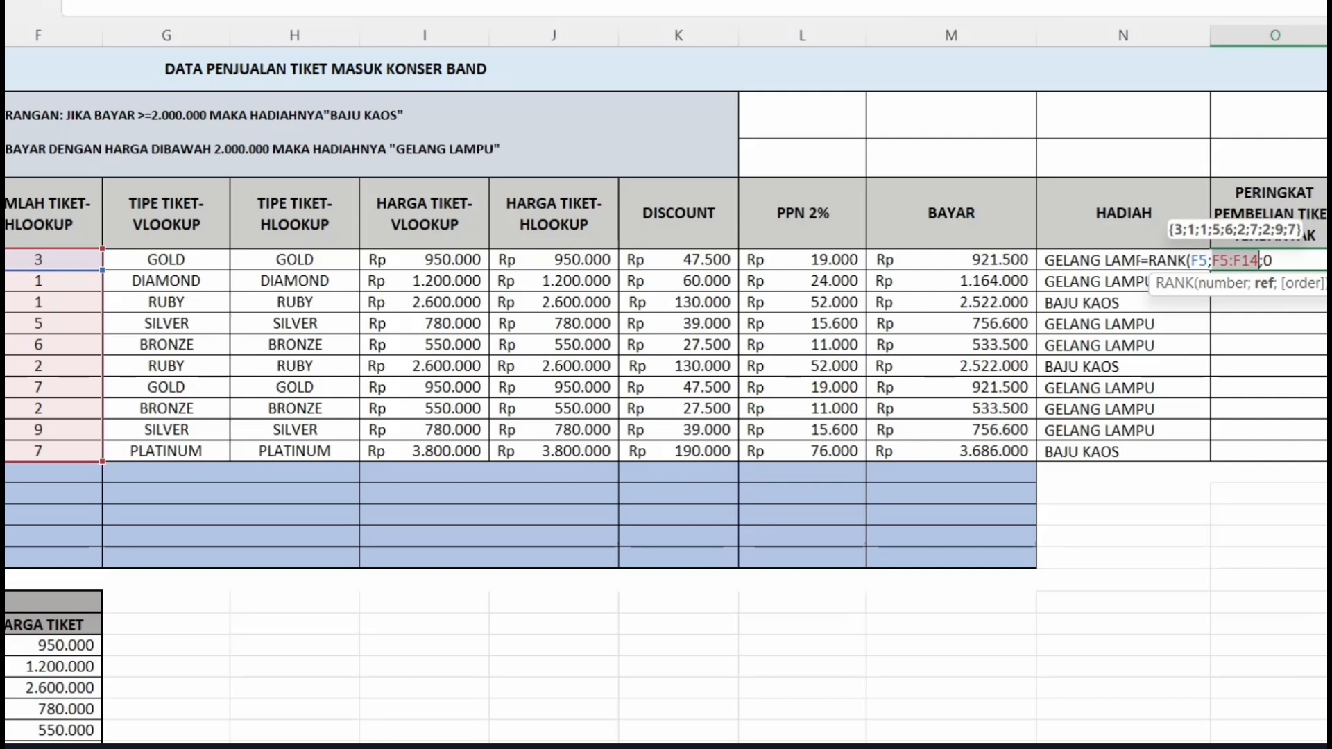
pyautogui.press('F4')
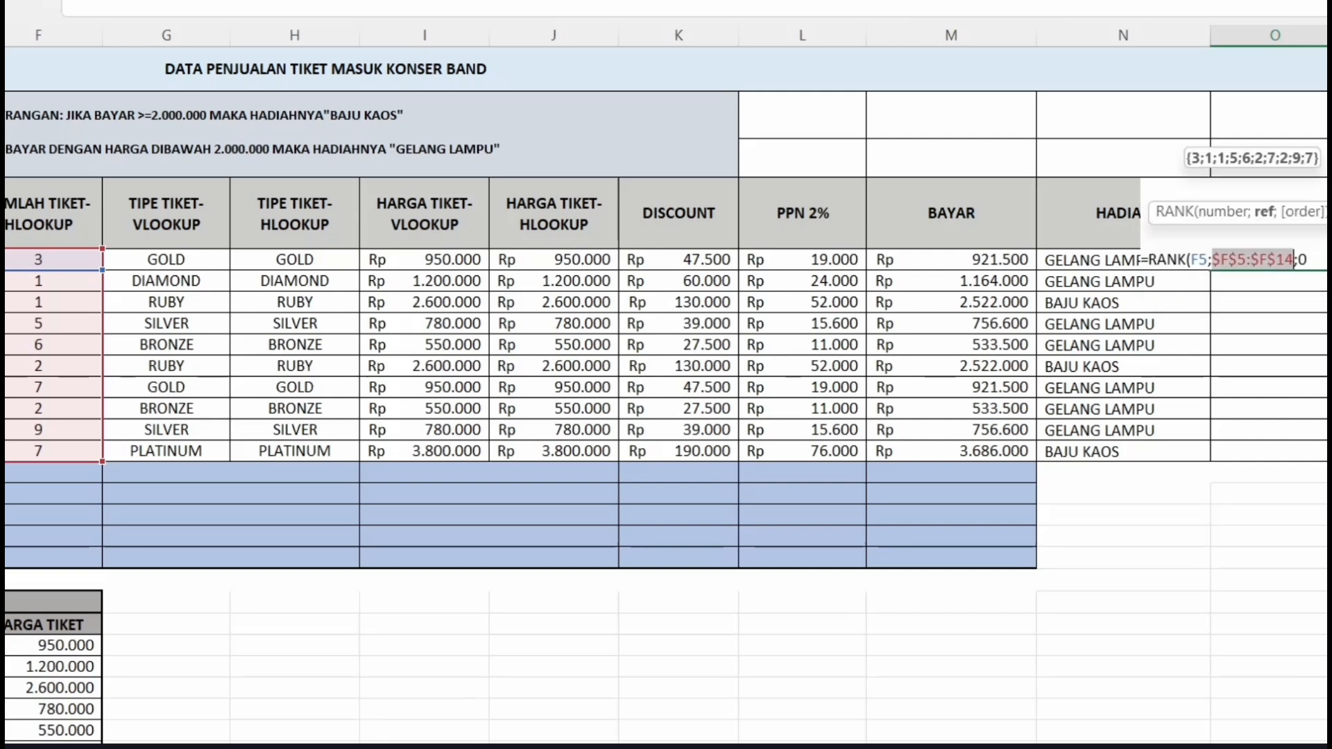
pyautogui.click(1308, 260)
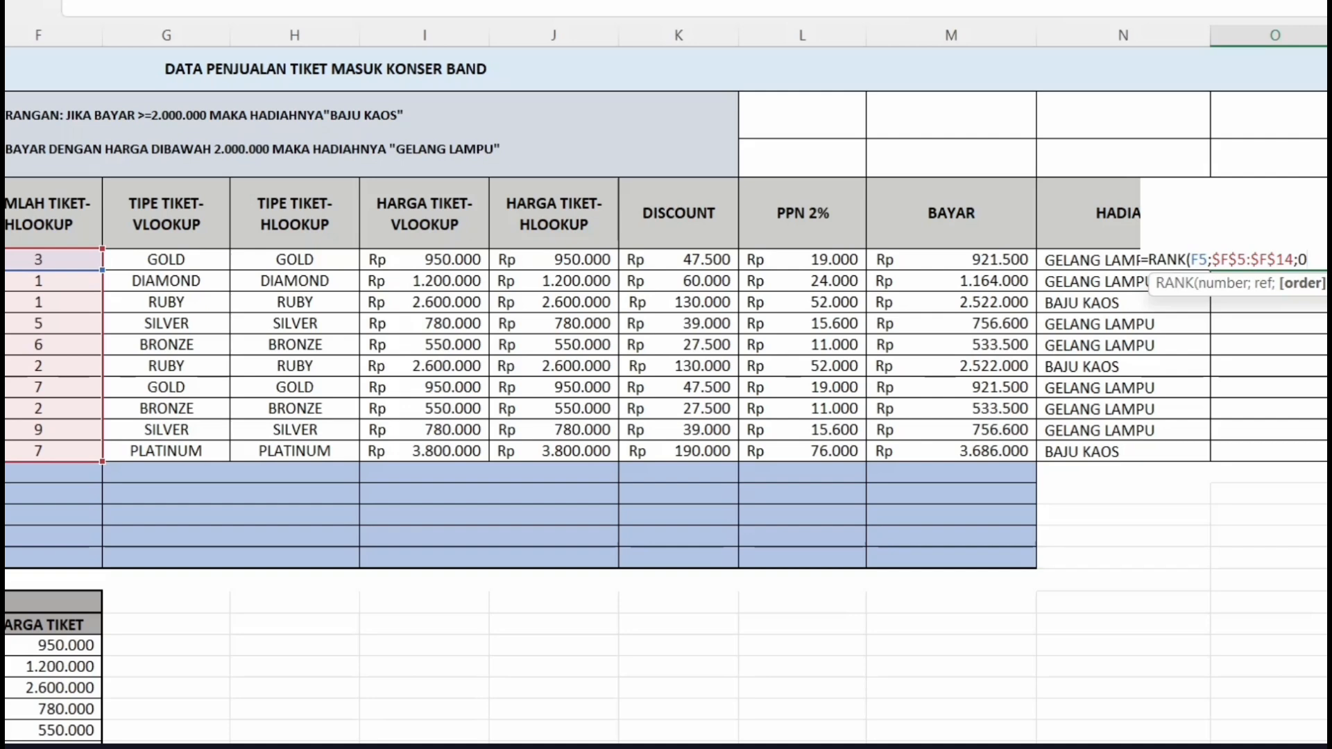
pyautogui.write(')')
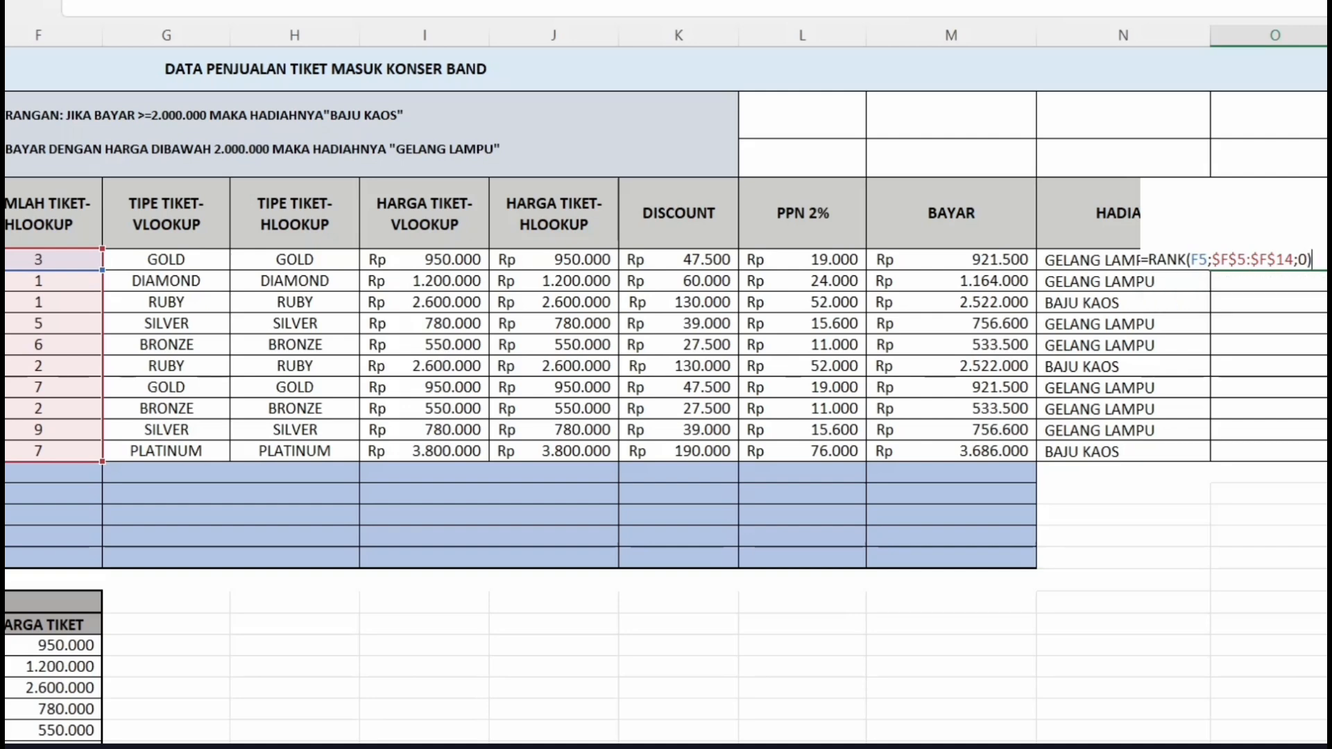
pyautogui.press('Return')
# Step: Fill the ranking formula from O5 down through O14 for all ticket rows
pyautogui.click(1275, 260)
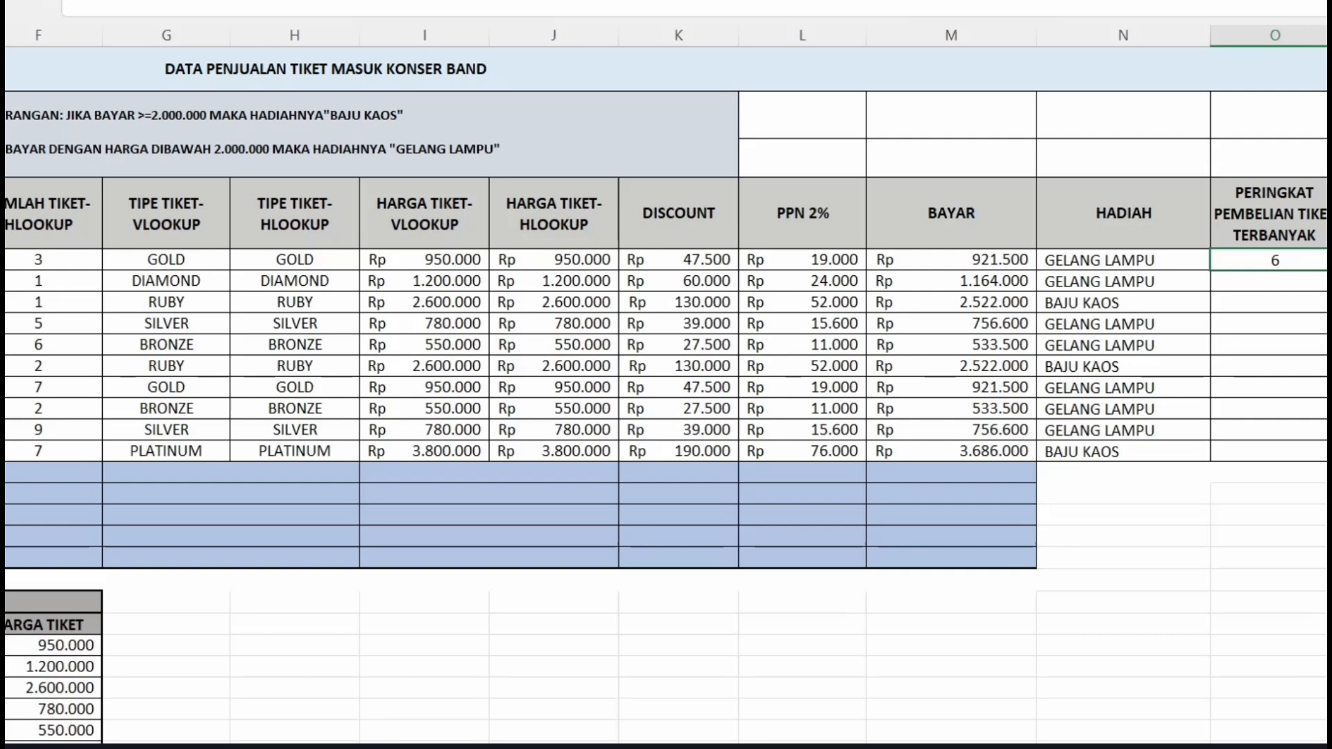
pyautogui.moveTo(1330, 271); pyautogui.dragTo(1329, 454)
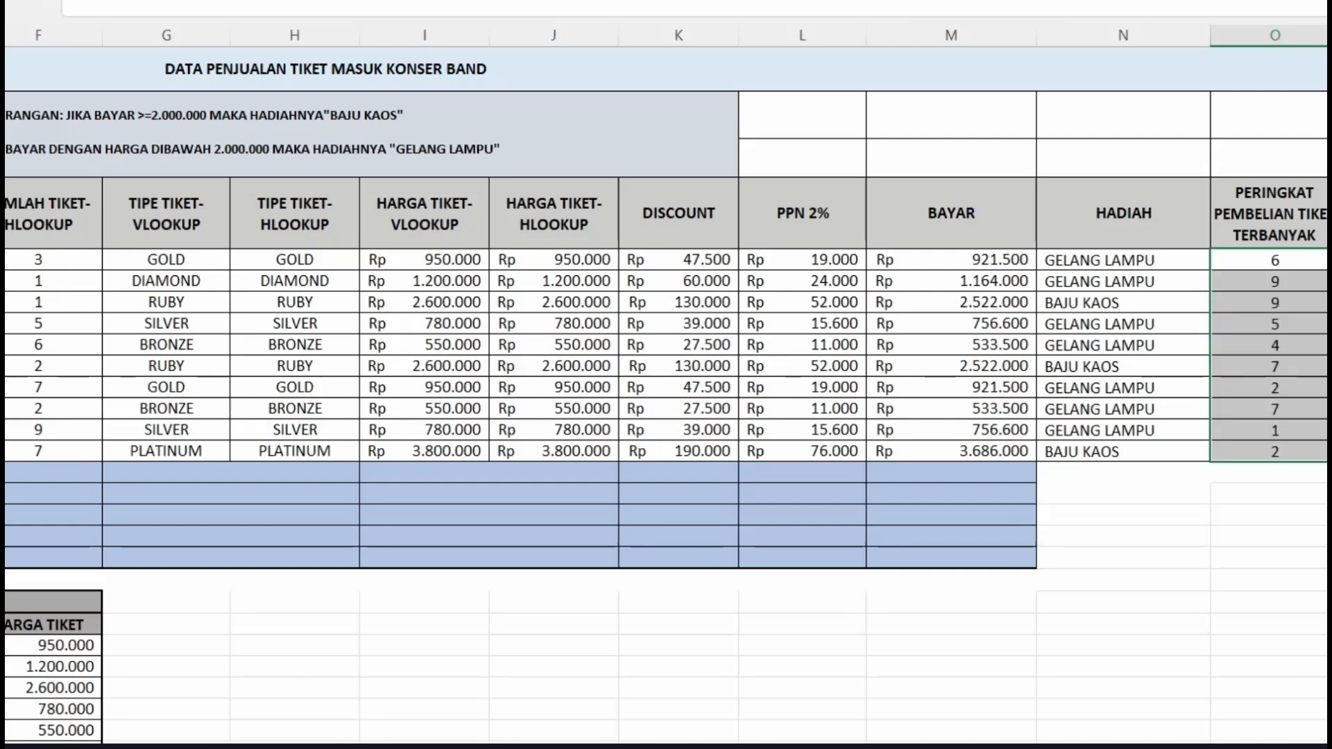
pyautogui.click(1330, 388)
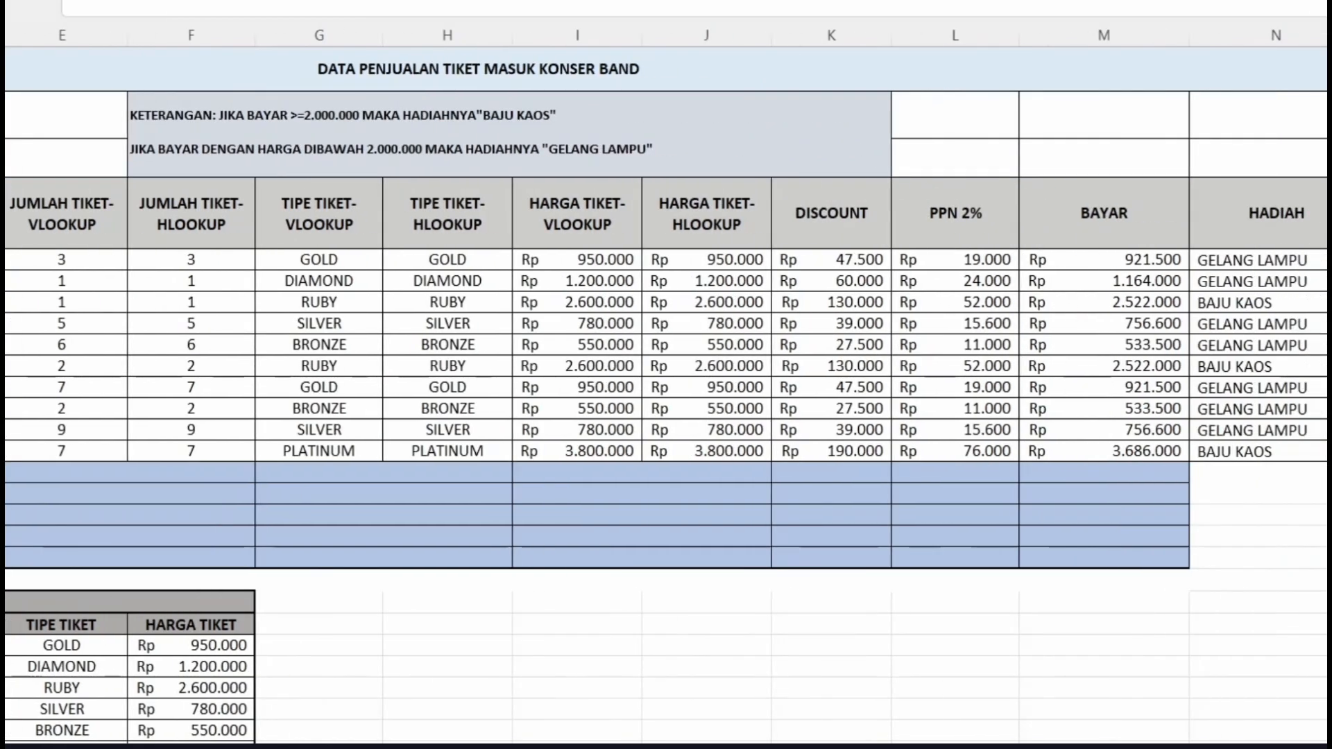
# Step: Enter a SUM formula over ticket quantities E5:E14 in the TOTAL row's merged cell E15
pyautogui.click(129, 472)
pyautogui.hscroll(-2, 666, 389)
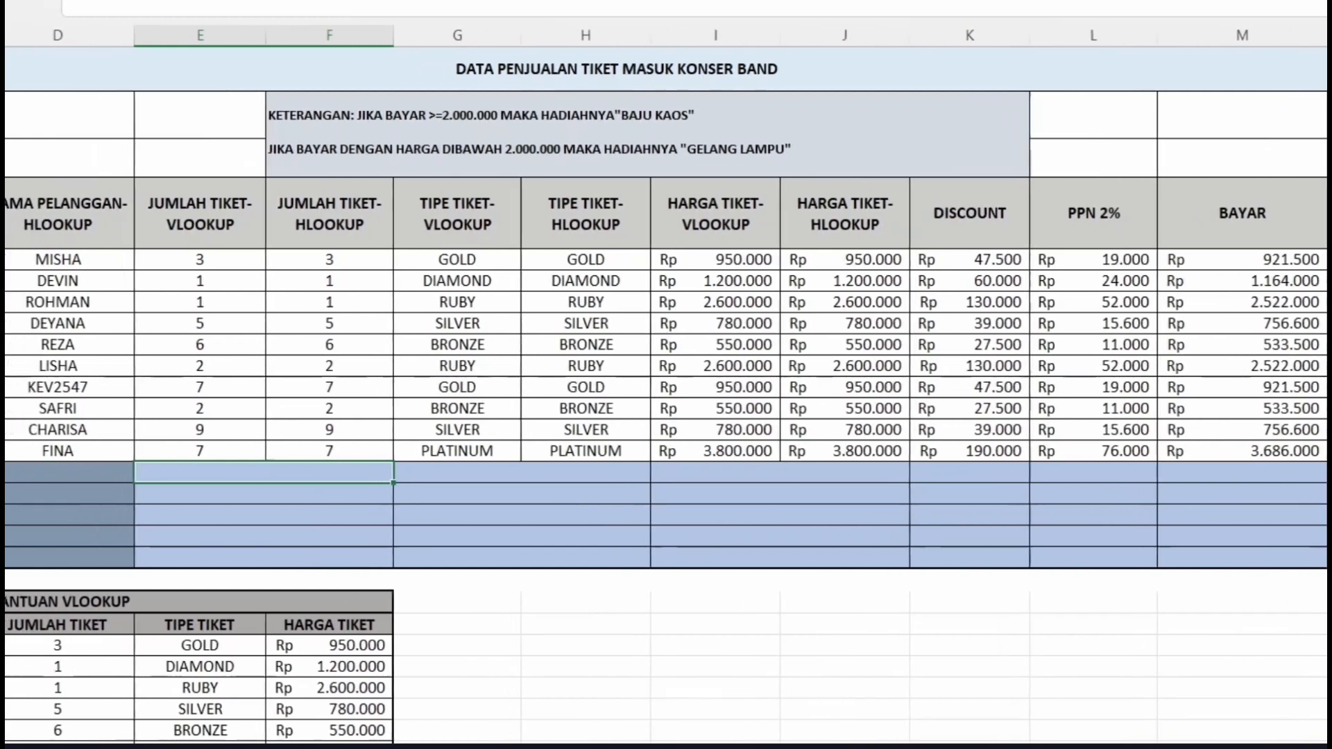
pyautogui.hscroll(-1, 666, 388)
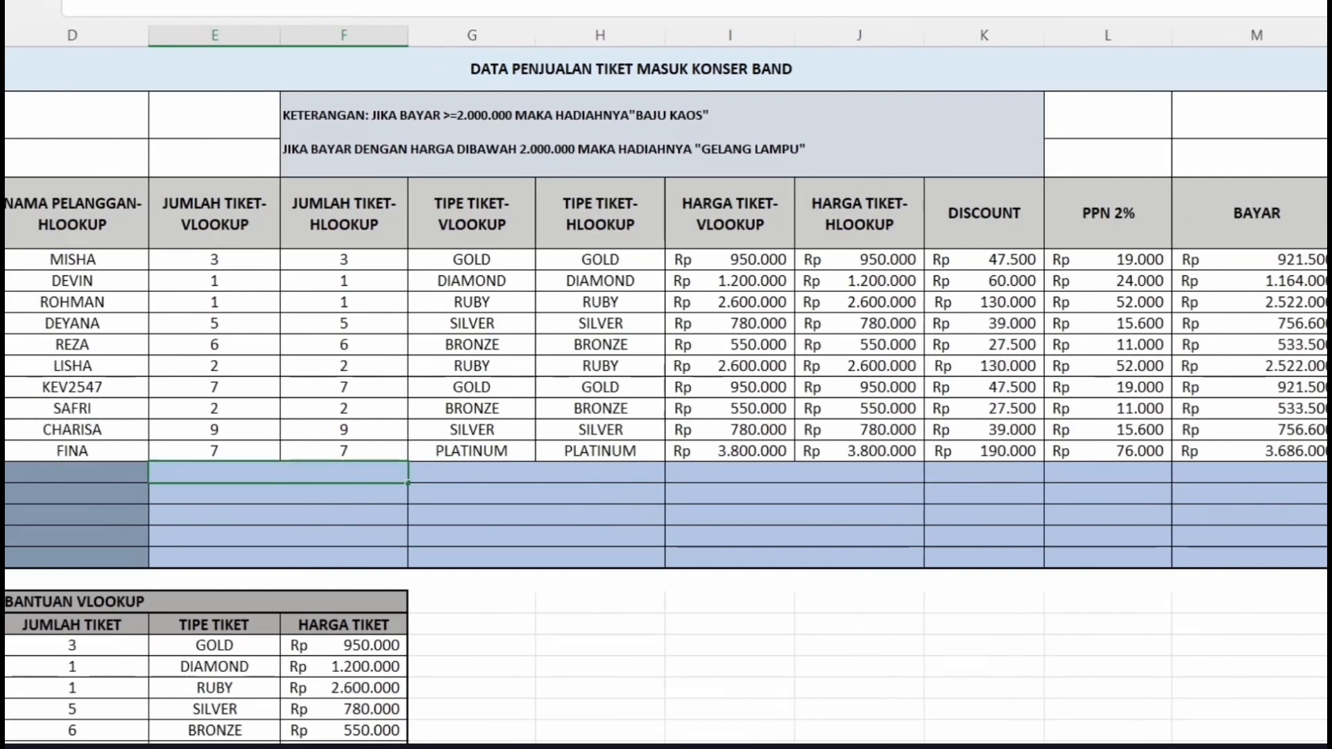
pyautogui.write('=SUM')
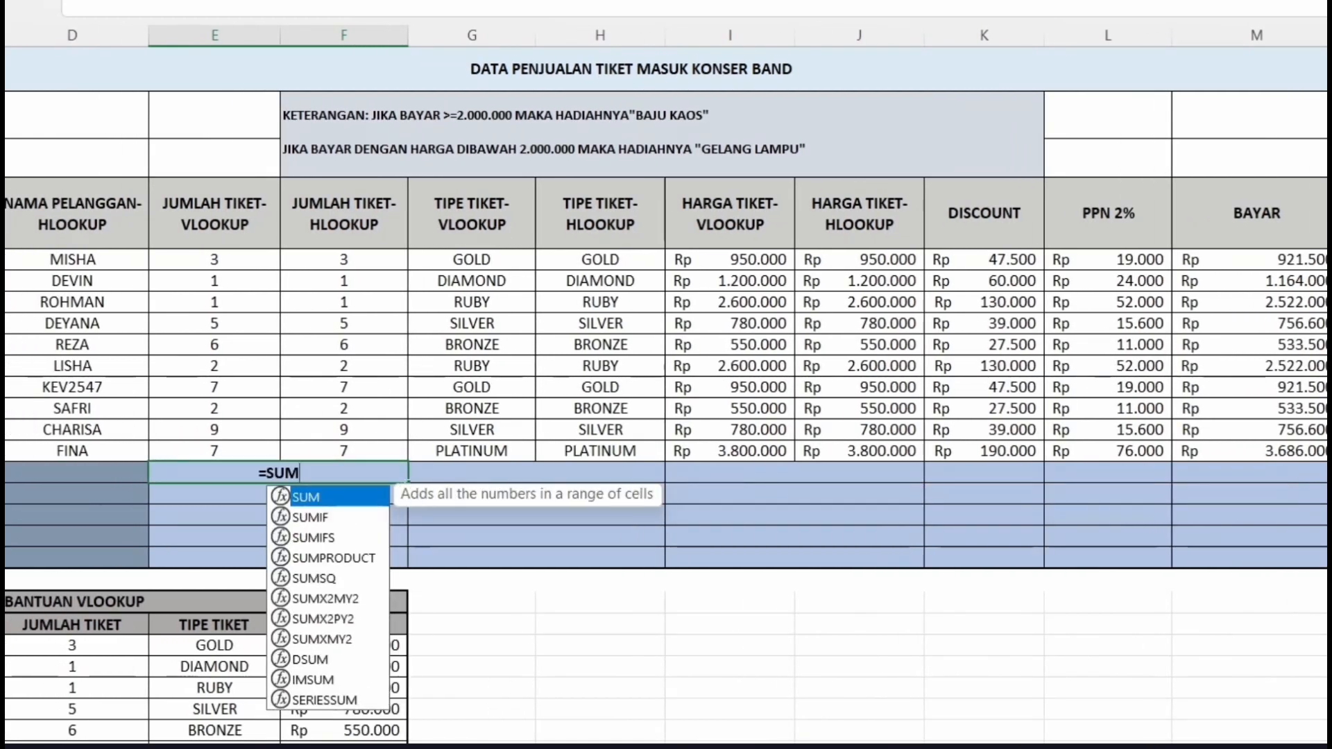
pyautogui.write('(')
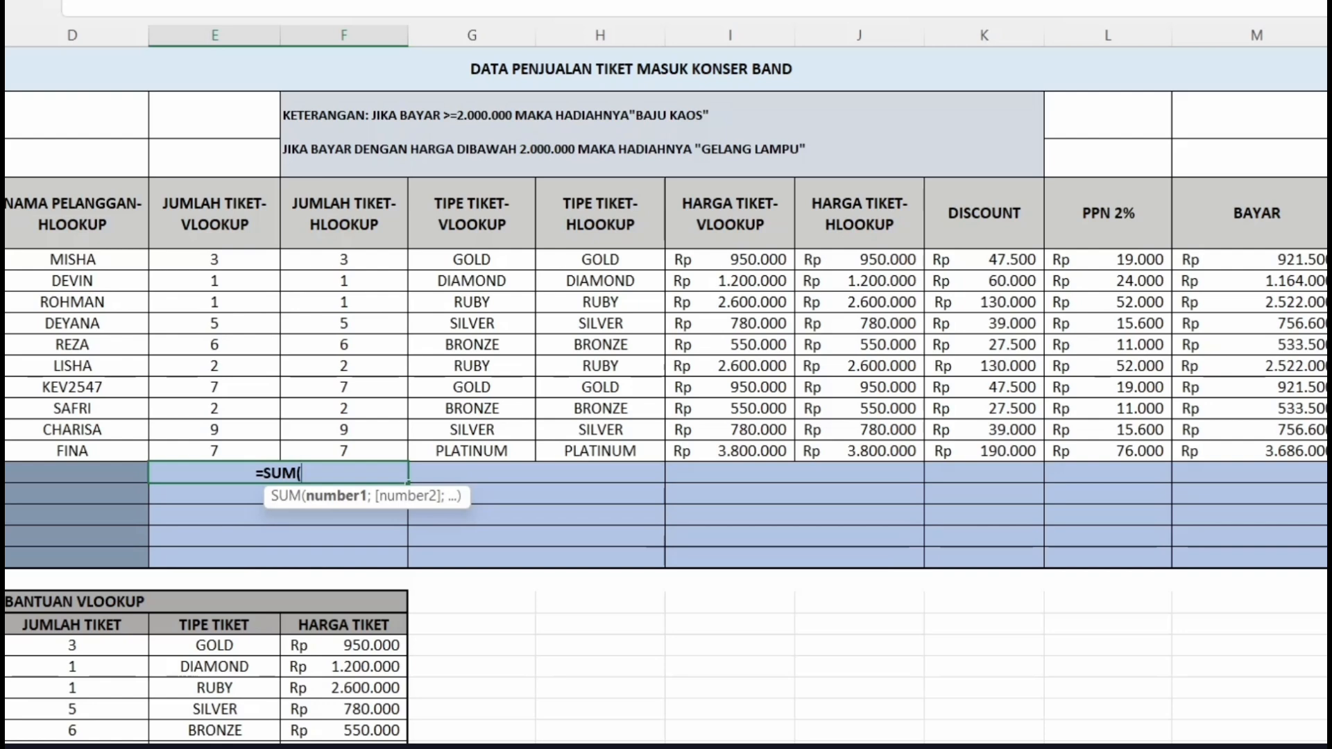
pyautogui.moveTo(270, 262); pyautogui.dragTo(274, 451)
pyautogui.press('Return')
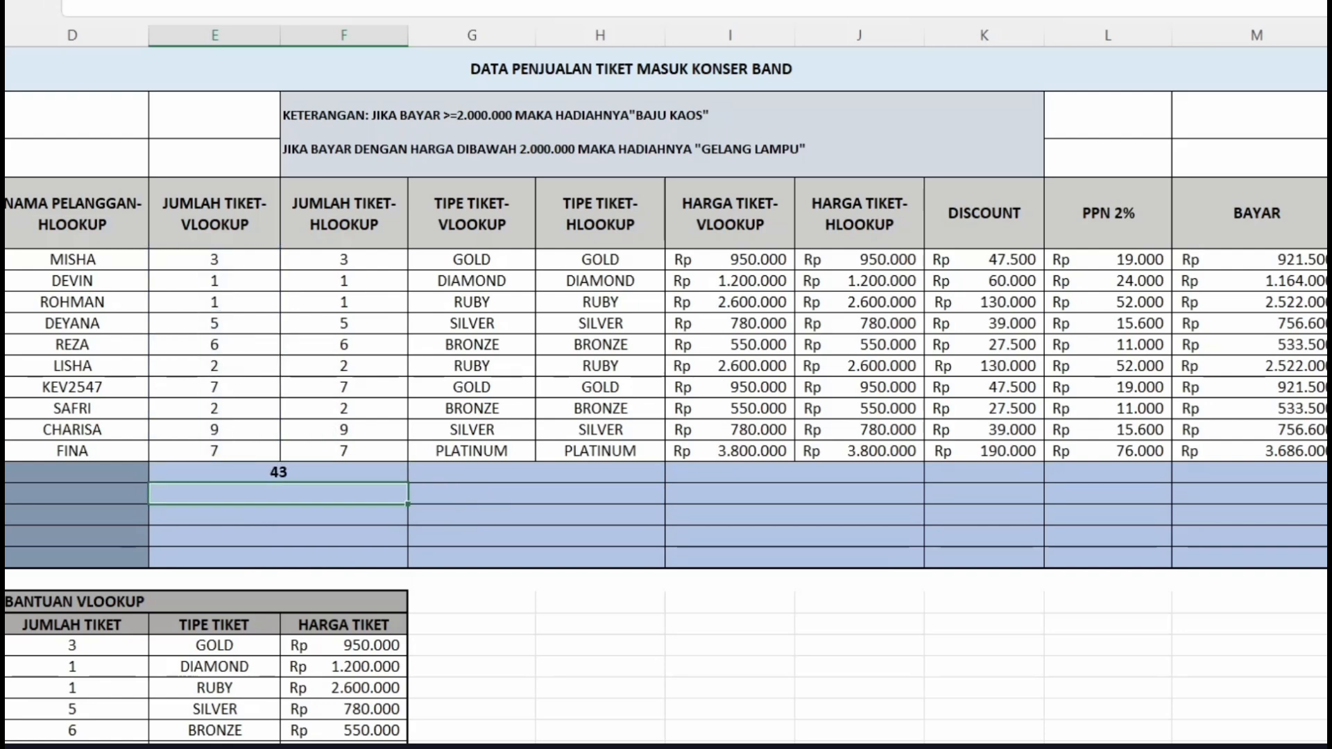
# Step: Fill the TOTAL formula from E15 across the ticket type and ticket price columns through J15
pyautogui.click(278, 472)
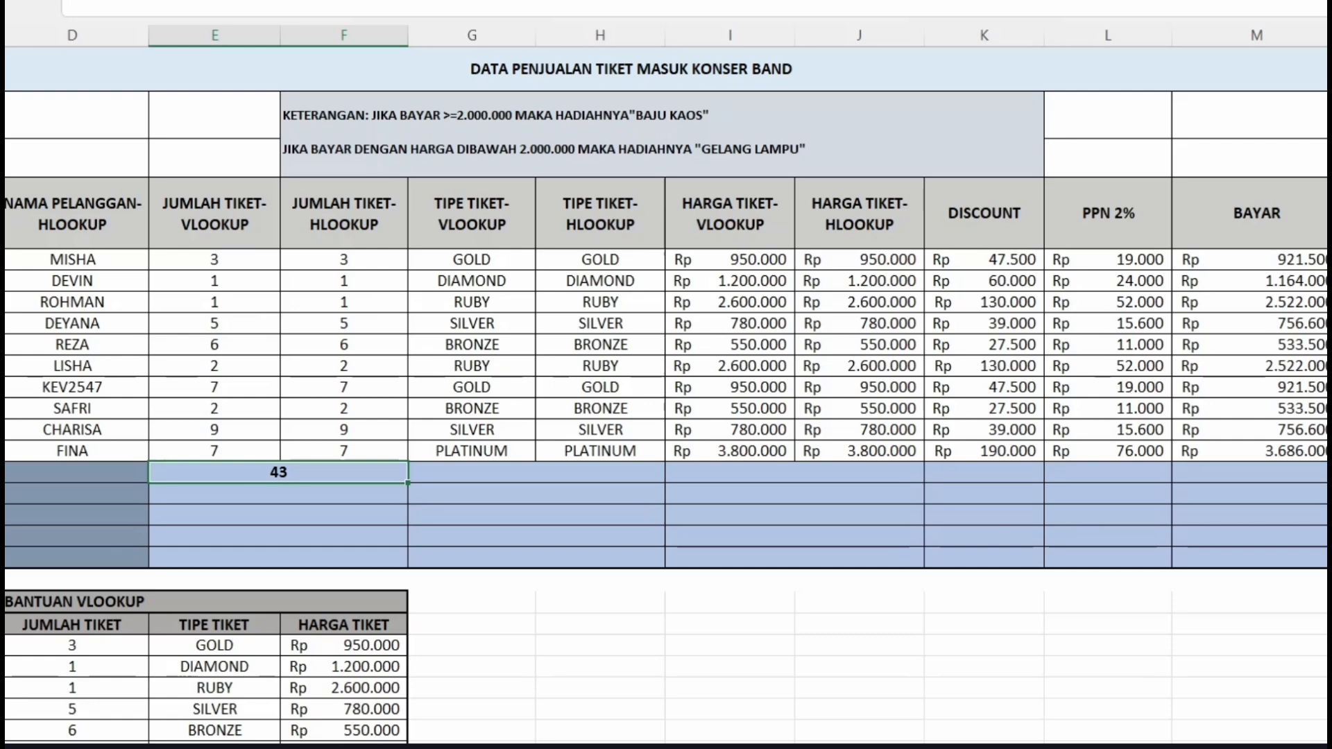
pyautogui.hotkey('shift', 'Right')
pyautogui.hotkey('shift', 'Right')
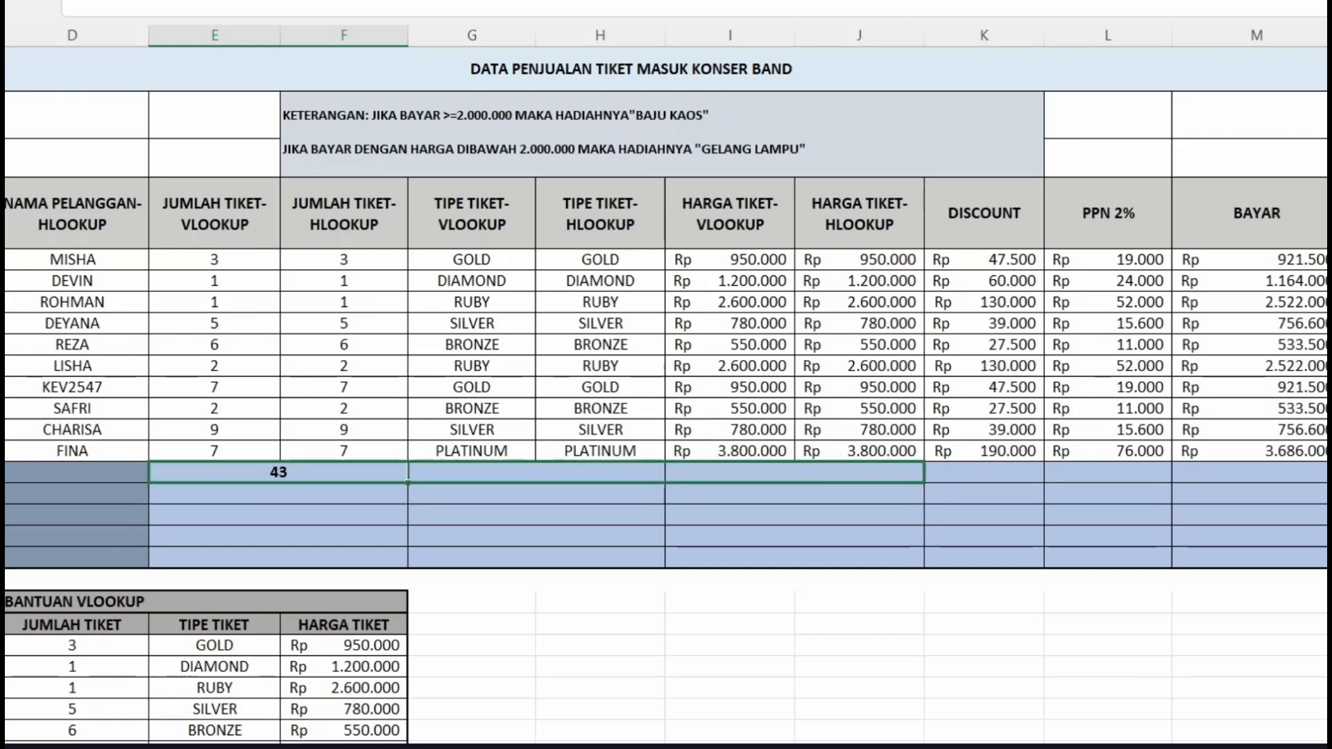
pyautogui.hotkey('ctrl', 'r')
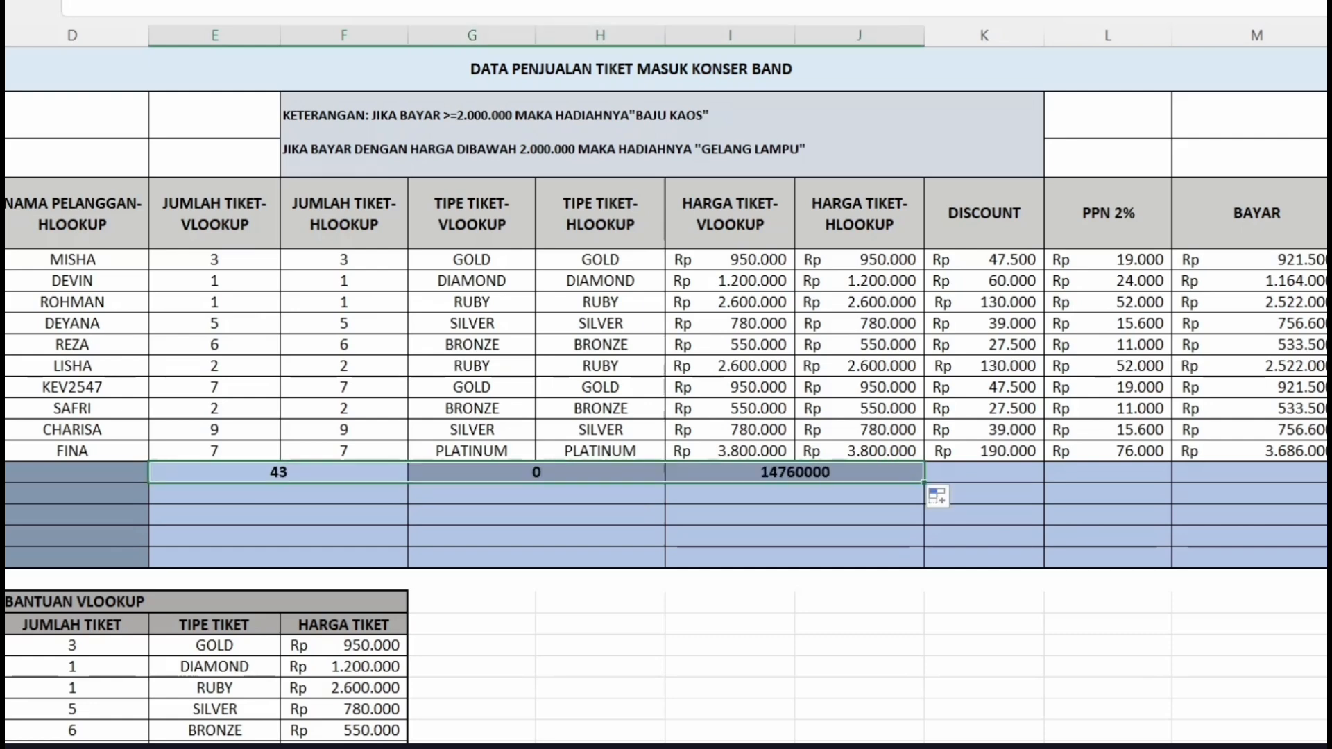
pyautogui.click(536, 515)
# Step: Enter a MAX formula over ticket quantities E5:E14 in the MAXIMUM row's merged cell E16
pyautogui.click(278, 493)
pyautogui.hscroll(-2, 278, 493)
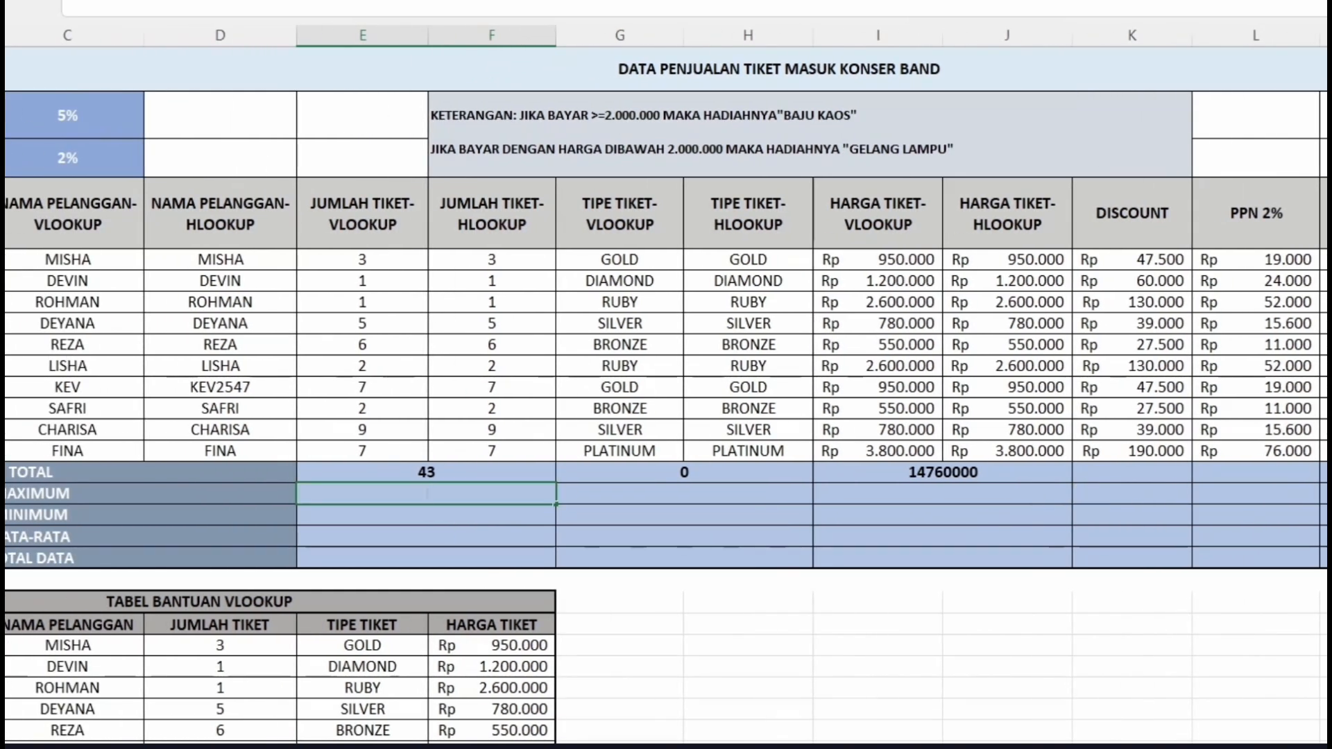
pyautogui.write('=MAX')
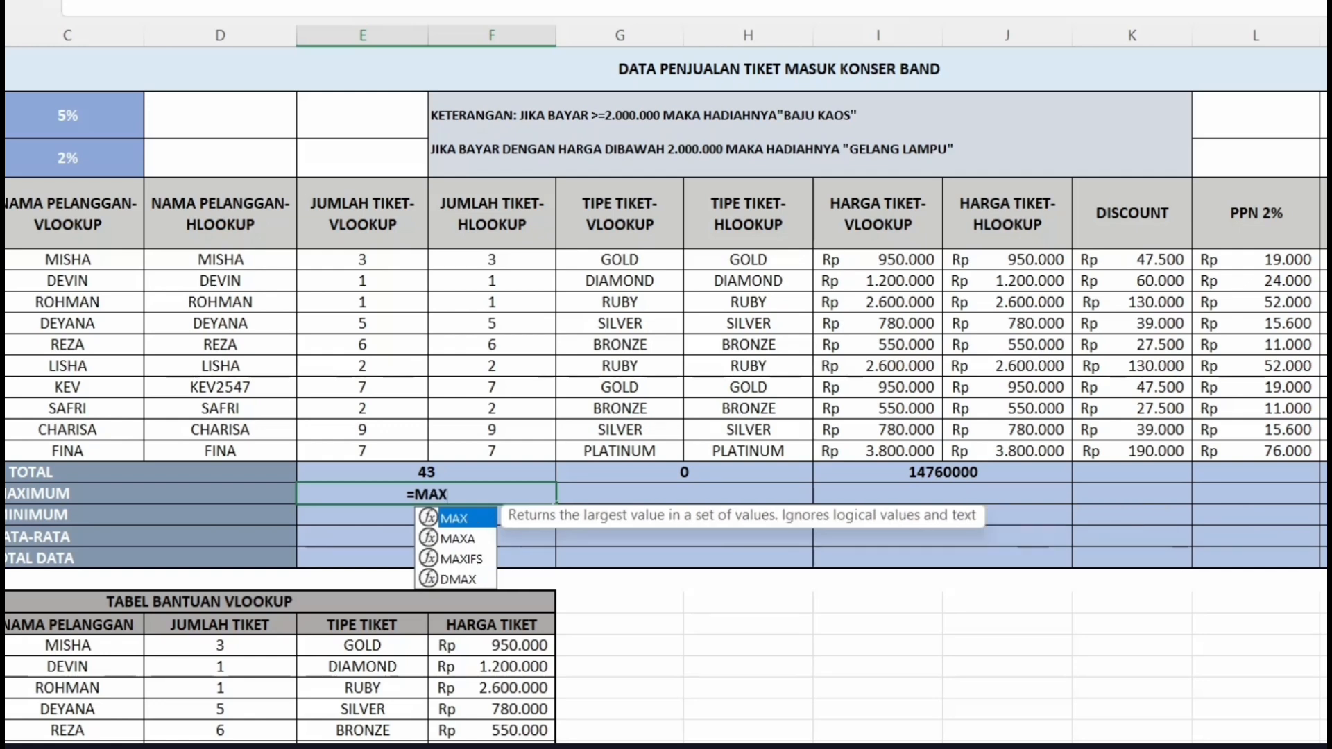
pyautogui.write('(')
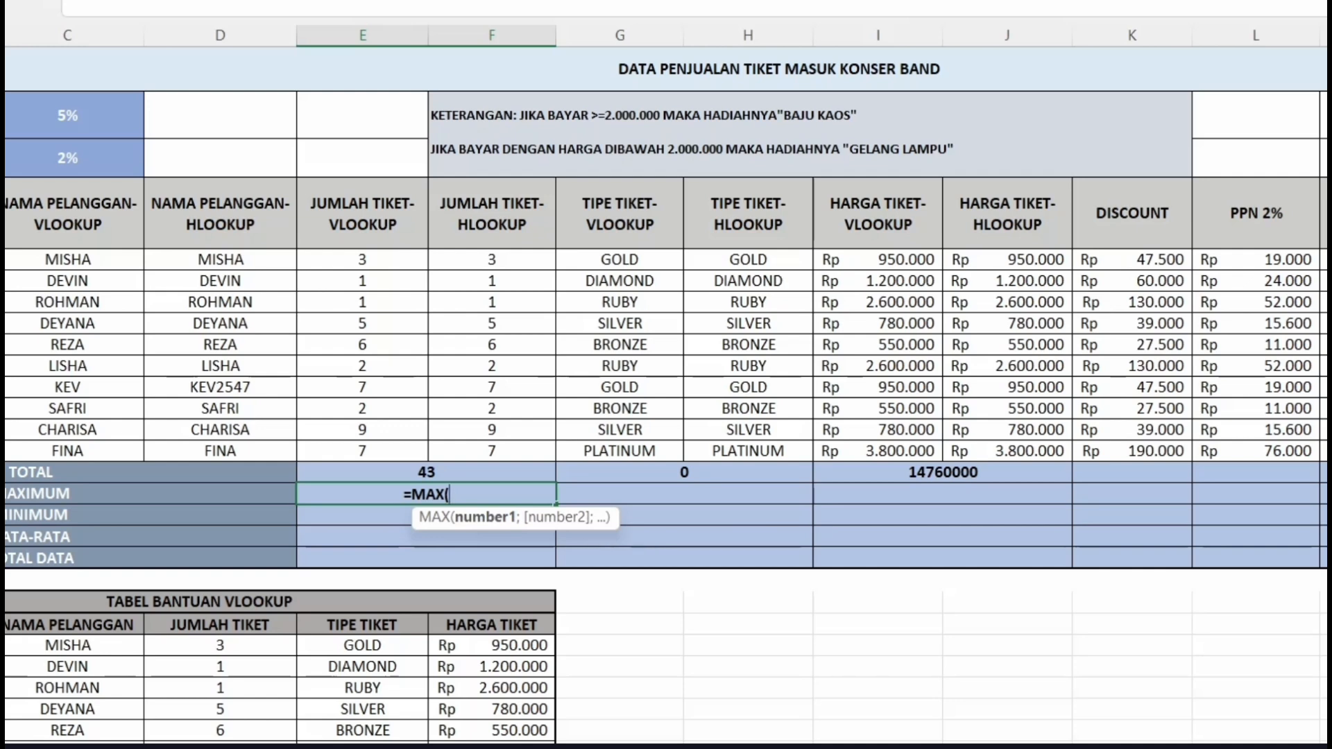
pyautogui.moveTo(362, 260); pyautogui.dragTo(368, 452)
pyautogui.press('Return')
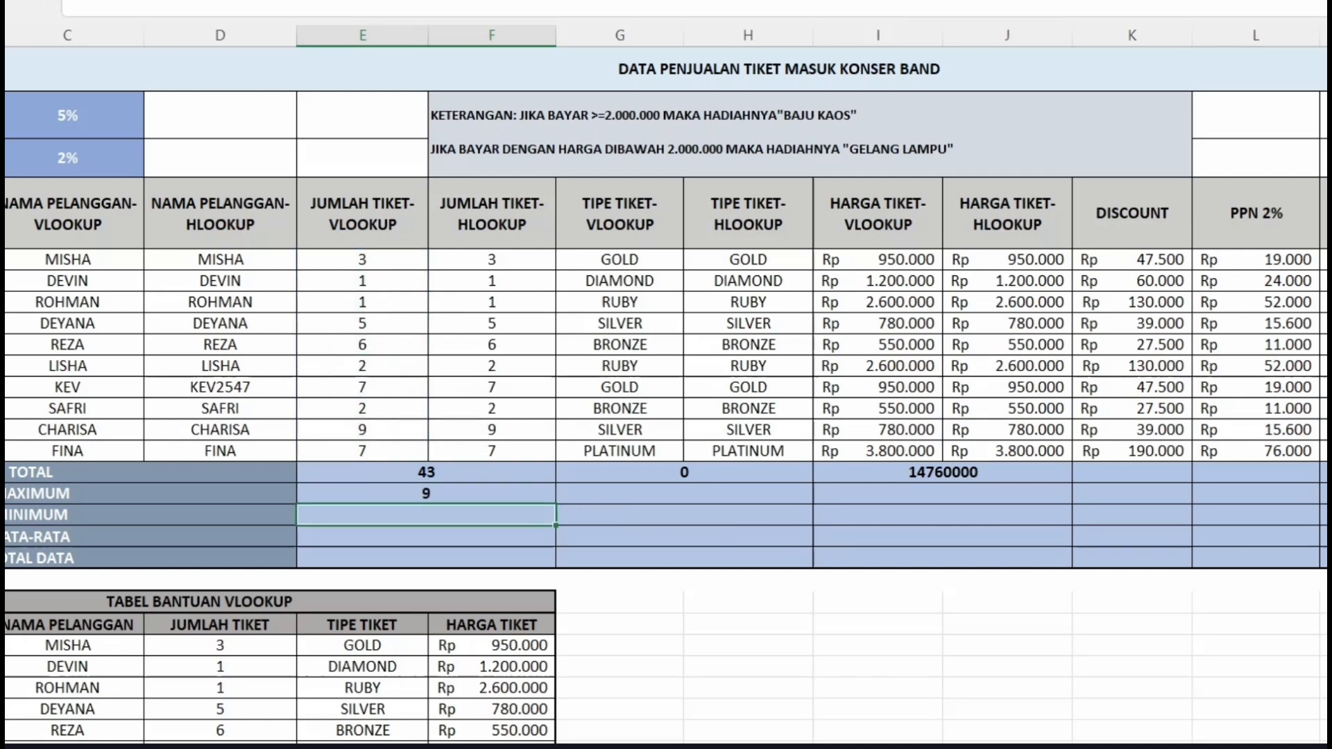
# Step: Fill the MAXIMUM formula from E16 across the ticket type and price columns through J16
pyautogui.click(426, 494)
pyautogui.moveTo(555, 504); pyautogui.dragTo(1006, 496)
pyautogui.click(684, 536)
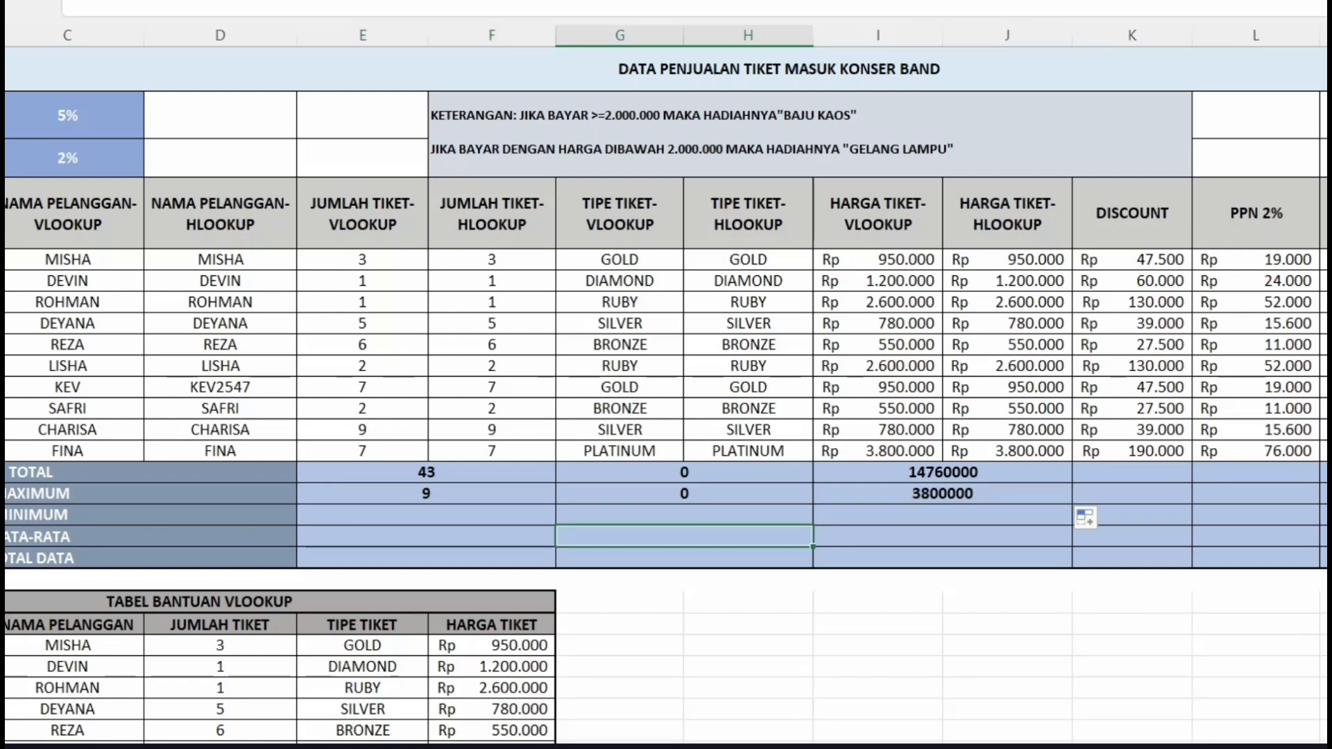
# Step: Enter a MIN formula over ticket quantities E5:E14 in the MINIMUM row's merged cell E17
pyautogui.click(426, 515)
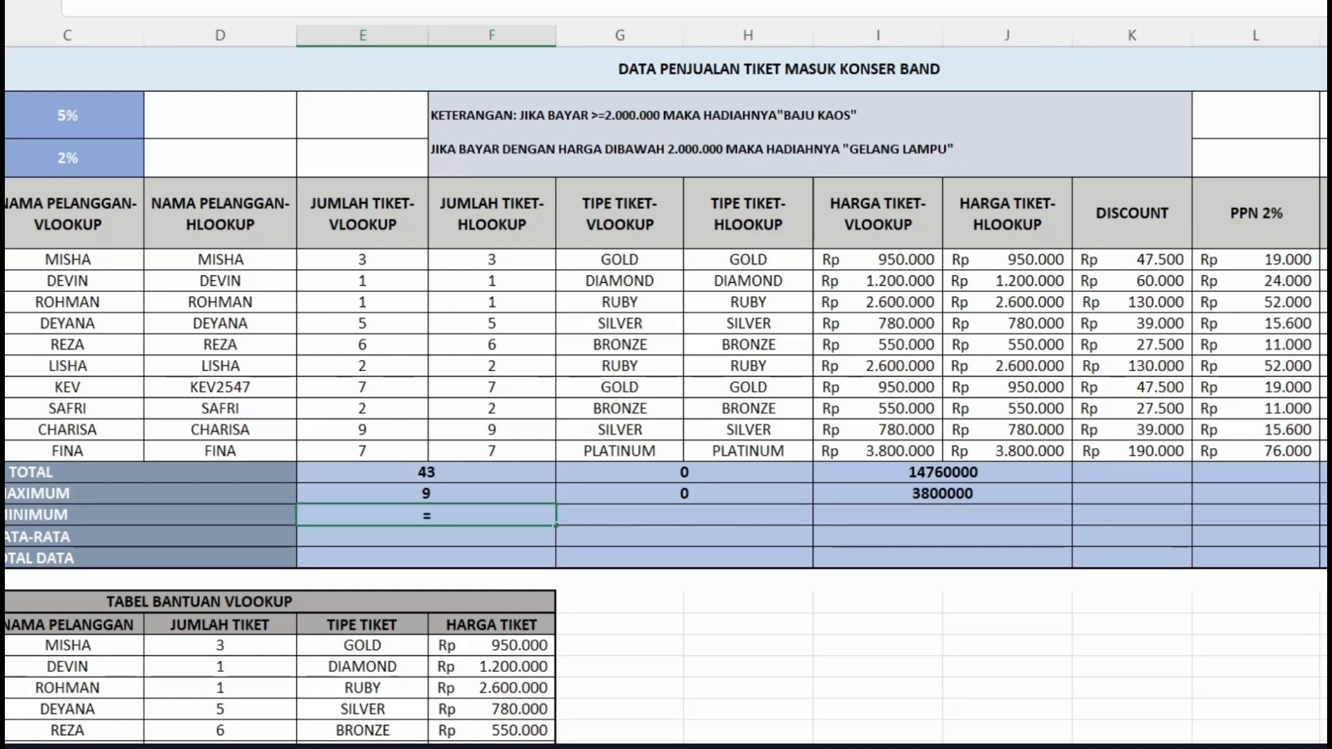
pyautogui.write('=MIN')
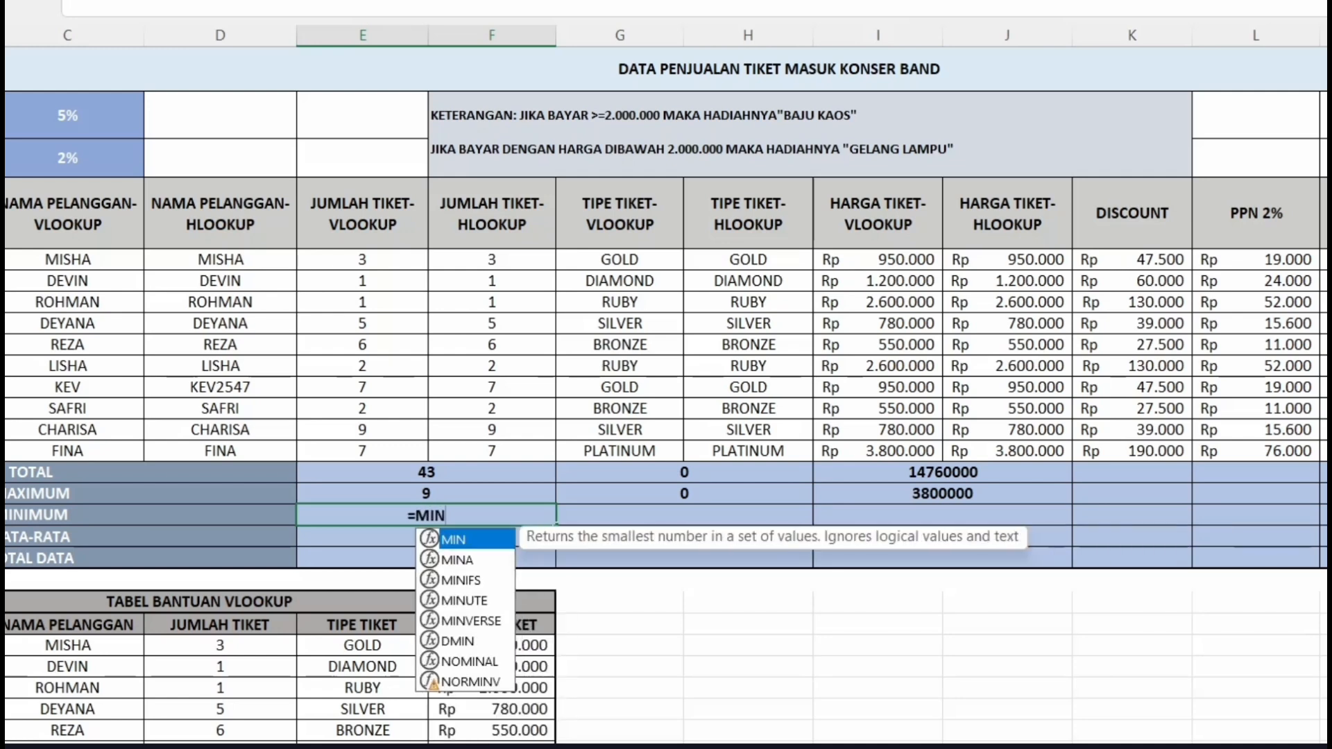
pyautogui.write('(')
pyautogui.moveTo(363, 259); pyautogui.dragTo(362, 451)
pyautogui.press('Return')
# Step: Enter an AVERAGE formula over ticket quantities E5:E14 in the RATA-RATA row's merged cell E18
pyautogui.doubleClick(426, 537)
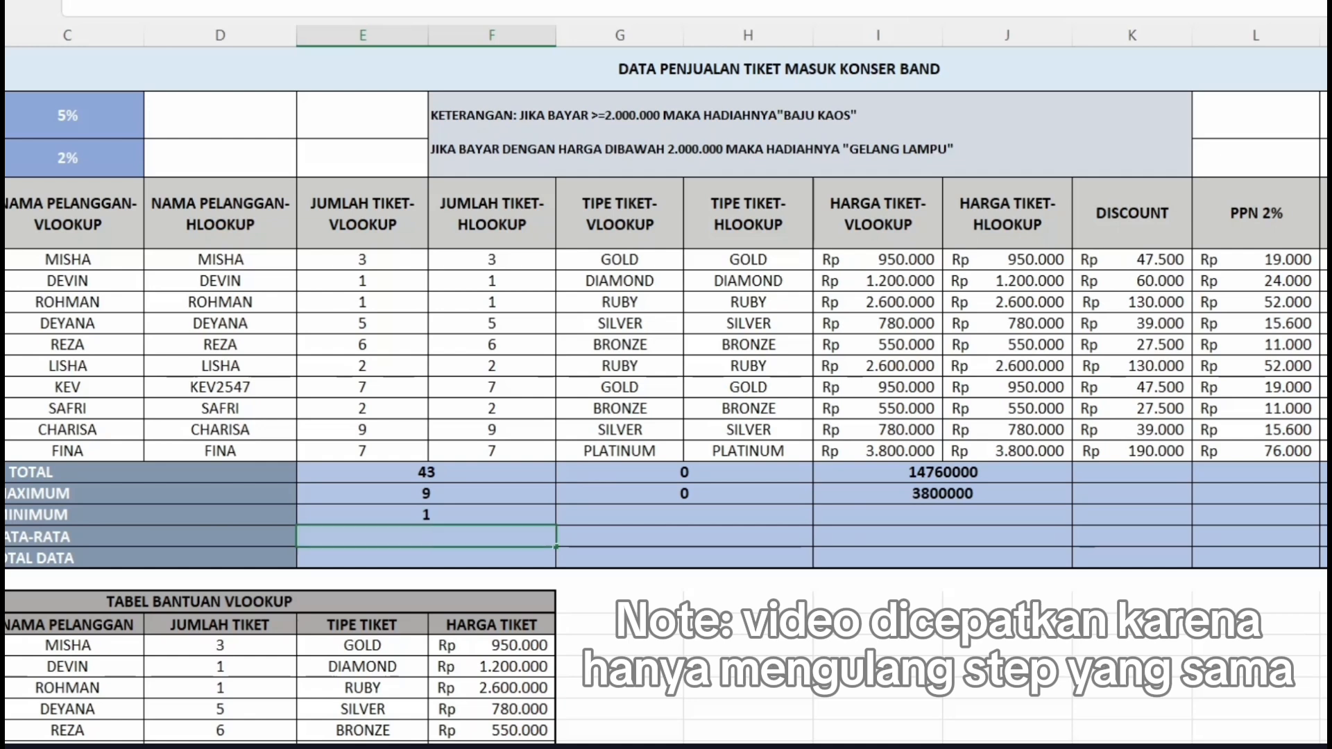
pyautogui.write('=AVERAGE(')
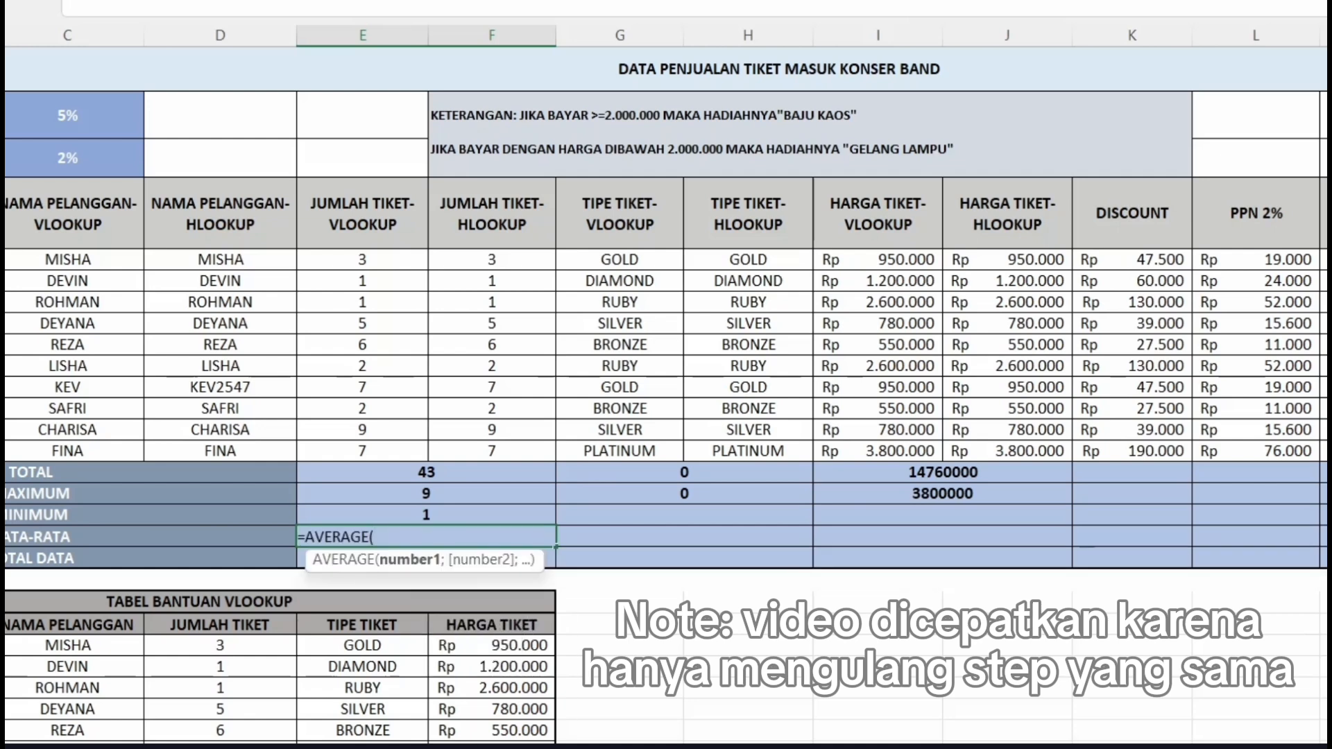
pyautogui.moveTo(362, 259); pyautogui.dragTo(362, 451)
pyautogui.press('Return')
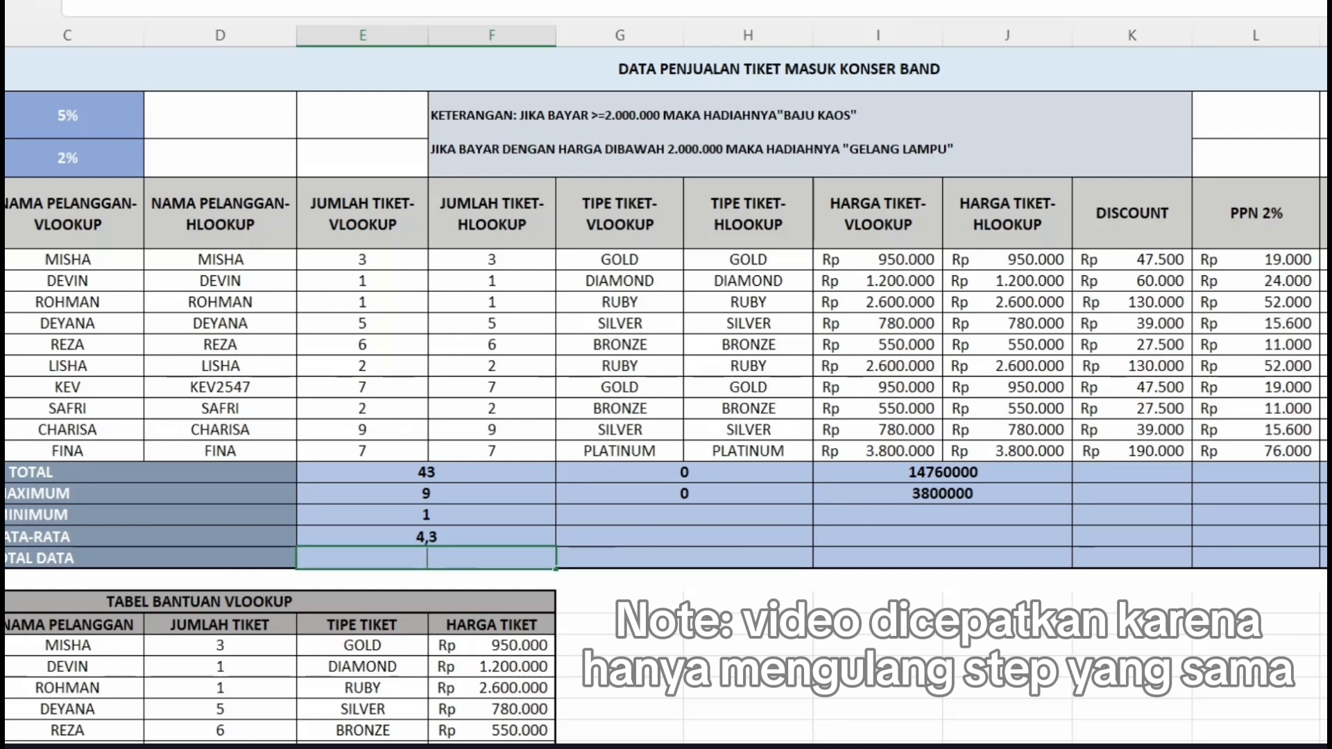
# Step: Enter a COUNT formula over ticket quantities E5:E14 in the TOTAL DATA row's merged cell E19
pyautogui.write('=COUNT')
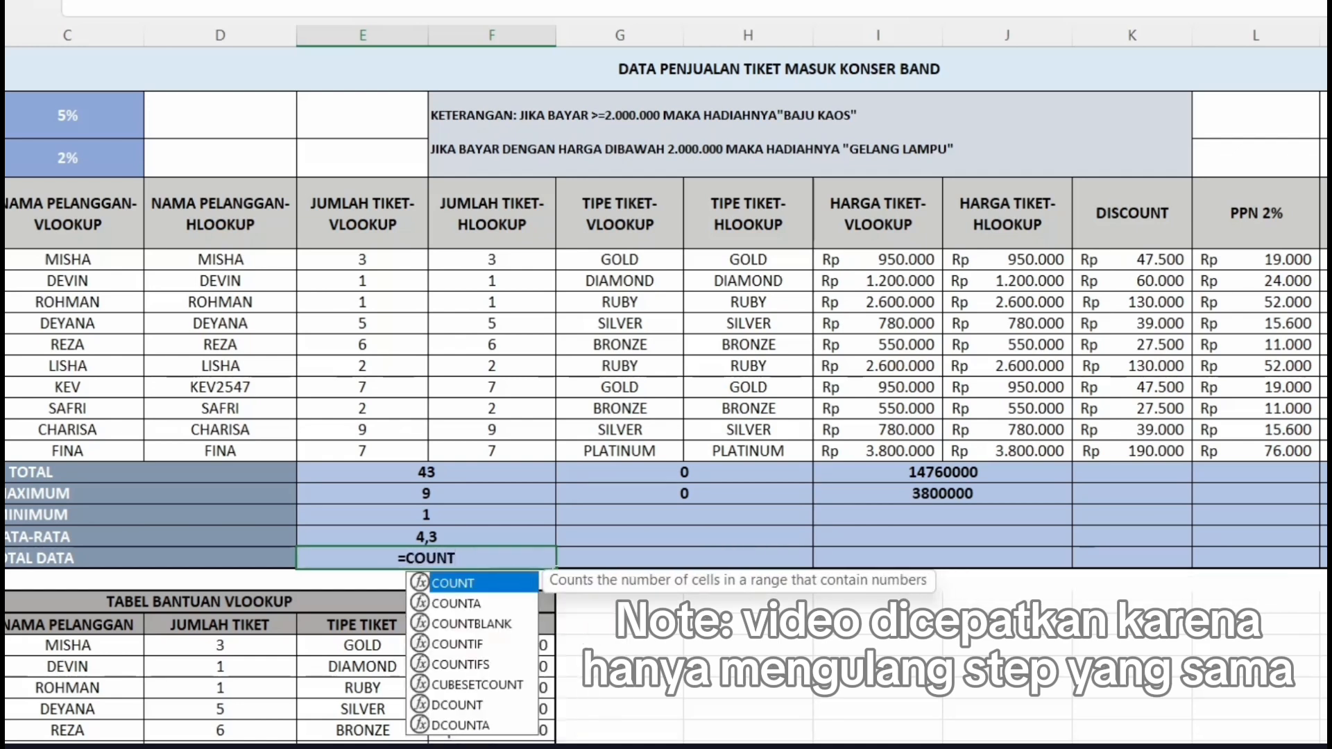
pyautogui.write('(')
pyautogui.moveTo(362, 259); pyautogui.dragTo(363, 451)
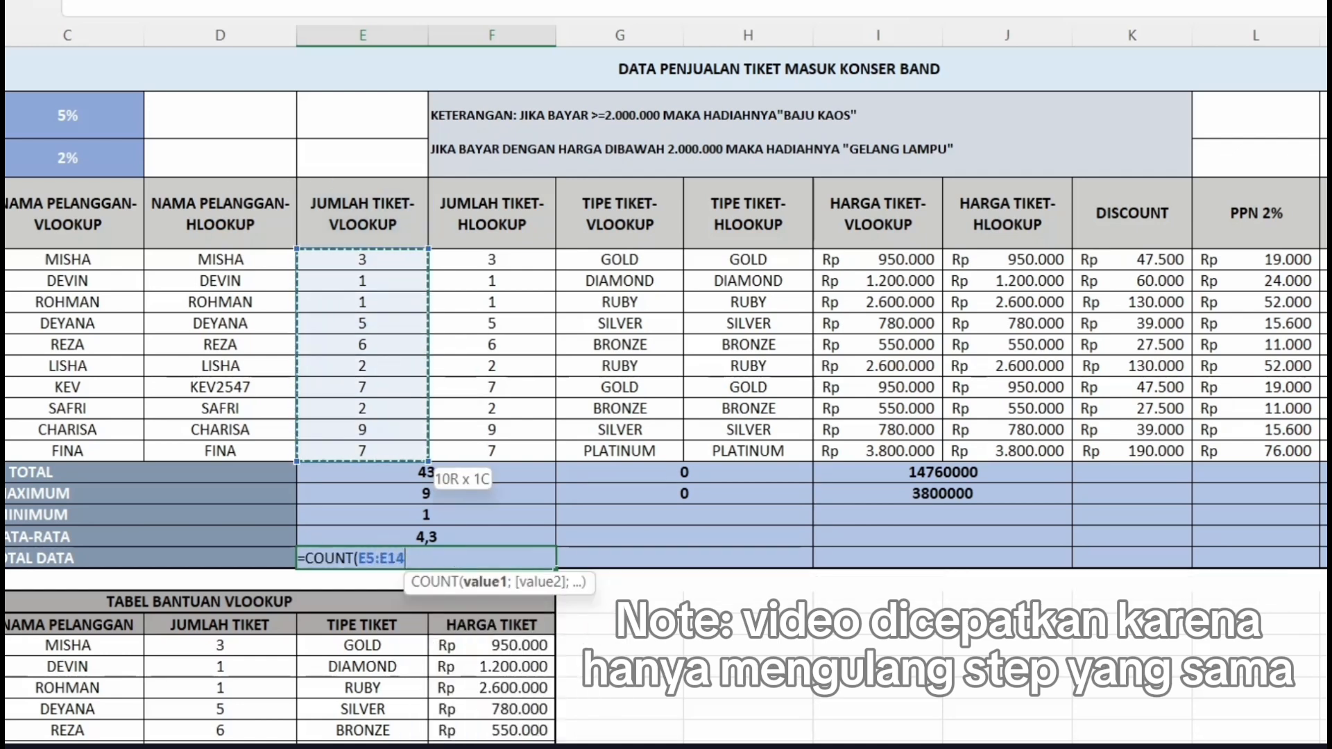
pyautogui.press('Return')
# Step: Fill the minimum, average and count formulas in E17, E18 and E19 across through column J
pyautogui.click(426, 514)
pyautogui.moveTo(556, 525); pyautogui.dragTo(1006, 518)
pyautogui.click(427, 537)
pyautogui.moveTo(556, 547); pyautogui.dragTo(1006, 539)
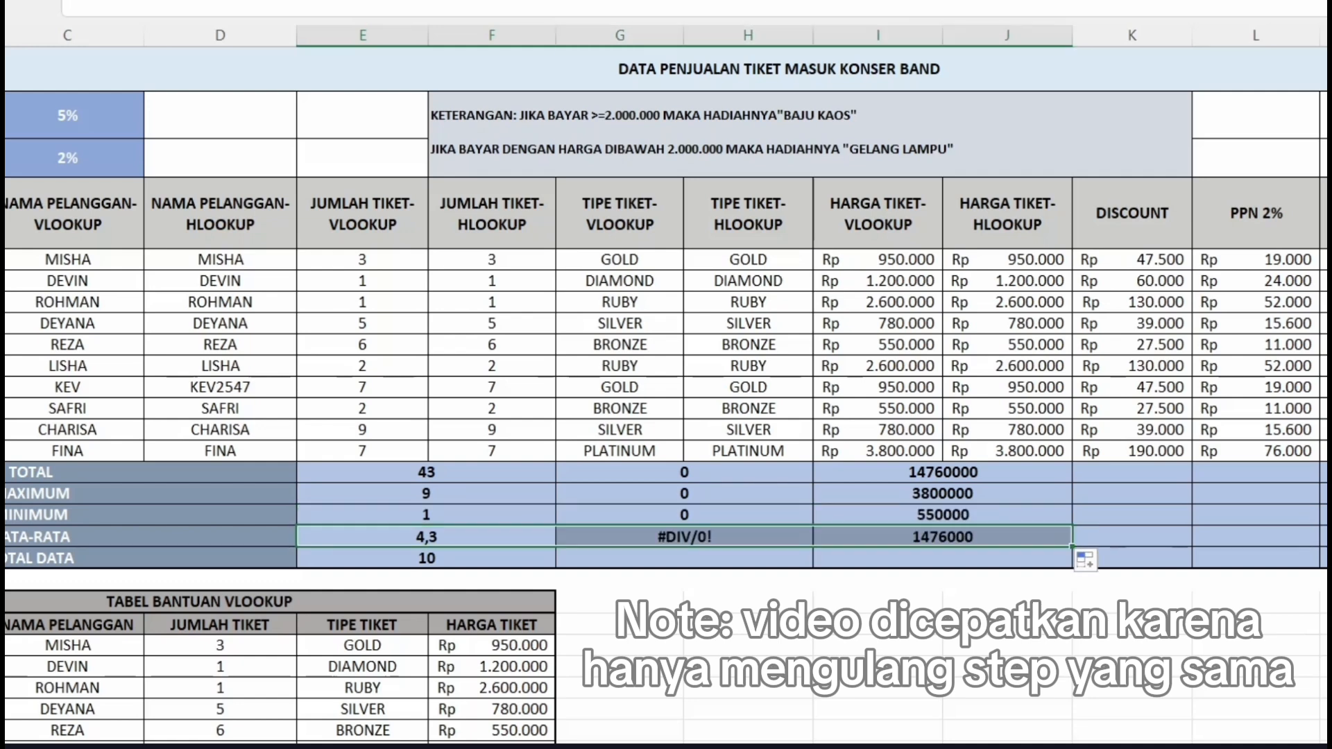
pyautogui.click(427, 558)
pyautogui.moveTo(555, 569); pyautogui.dragTo(1006, 561)
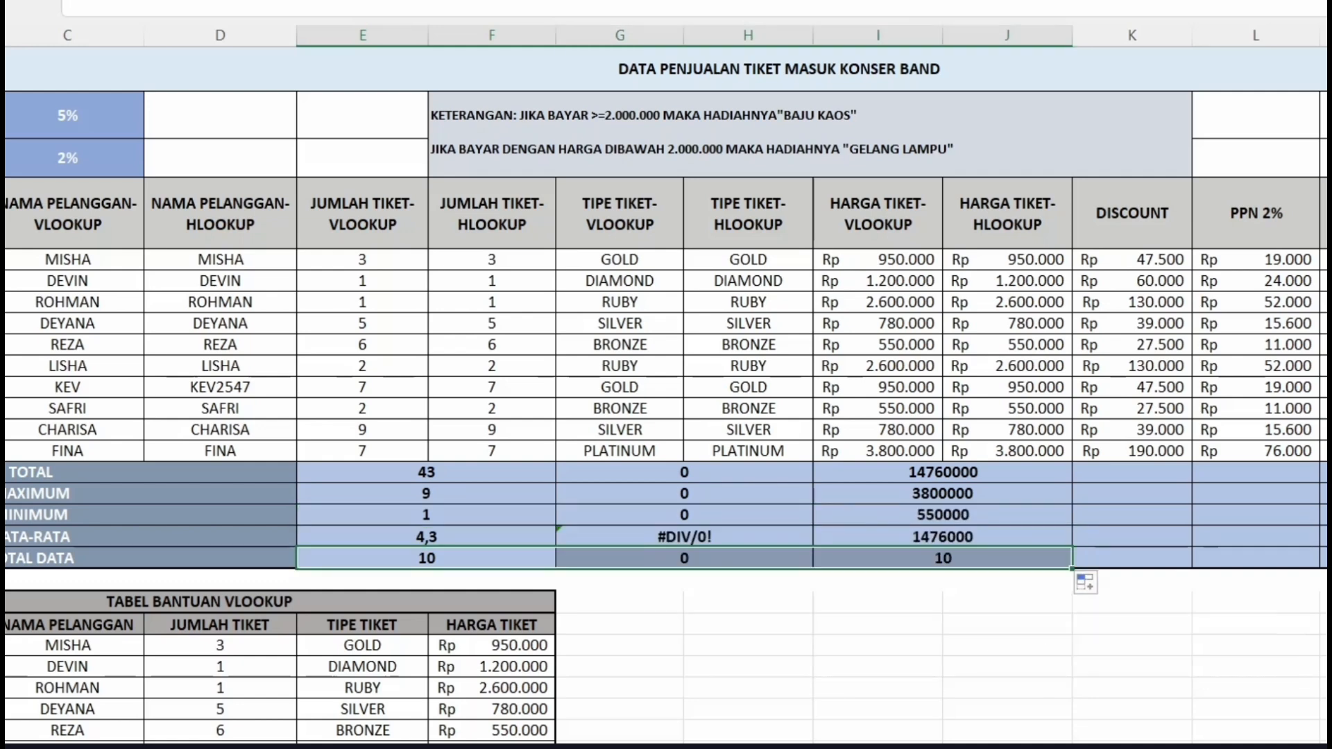
# Step: Clear the summary formulas below the text-only TIPE TIKET columns in G15:H19
pyautogui.moveTo(684, 473); pyautogui.dragTo(684, 580)
pyautogui.click(748, 451)
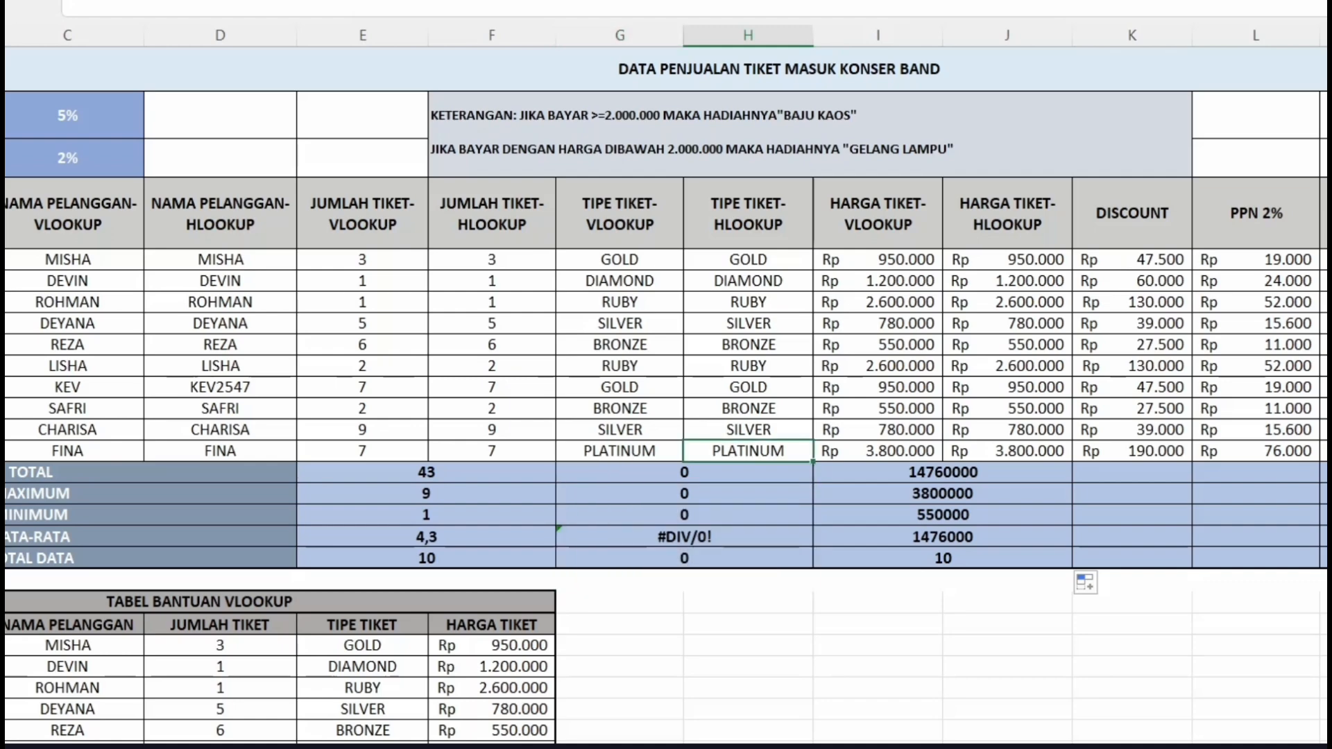
pyautogui.moveTo(722, 472); pyautogui.dragTo(721, 558)
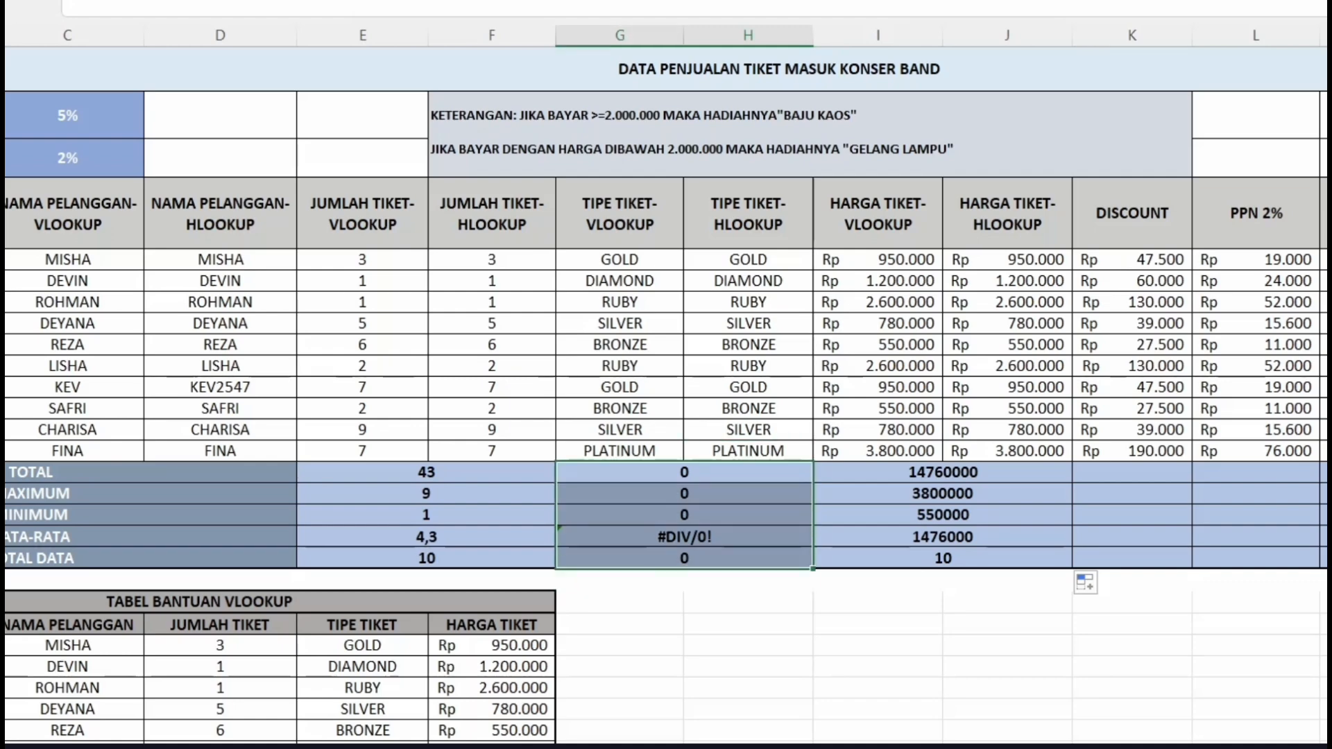
pyautogui.press('Delete')
pyautogui.click(1132, 580)
# Step: Enter a SUM formula over DISCOUNT values K5:K14 in K15 and fill it across through M15
pyautogui.hscroll(4, 1133, 580)
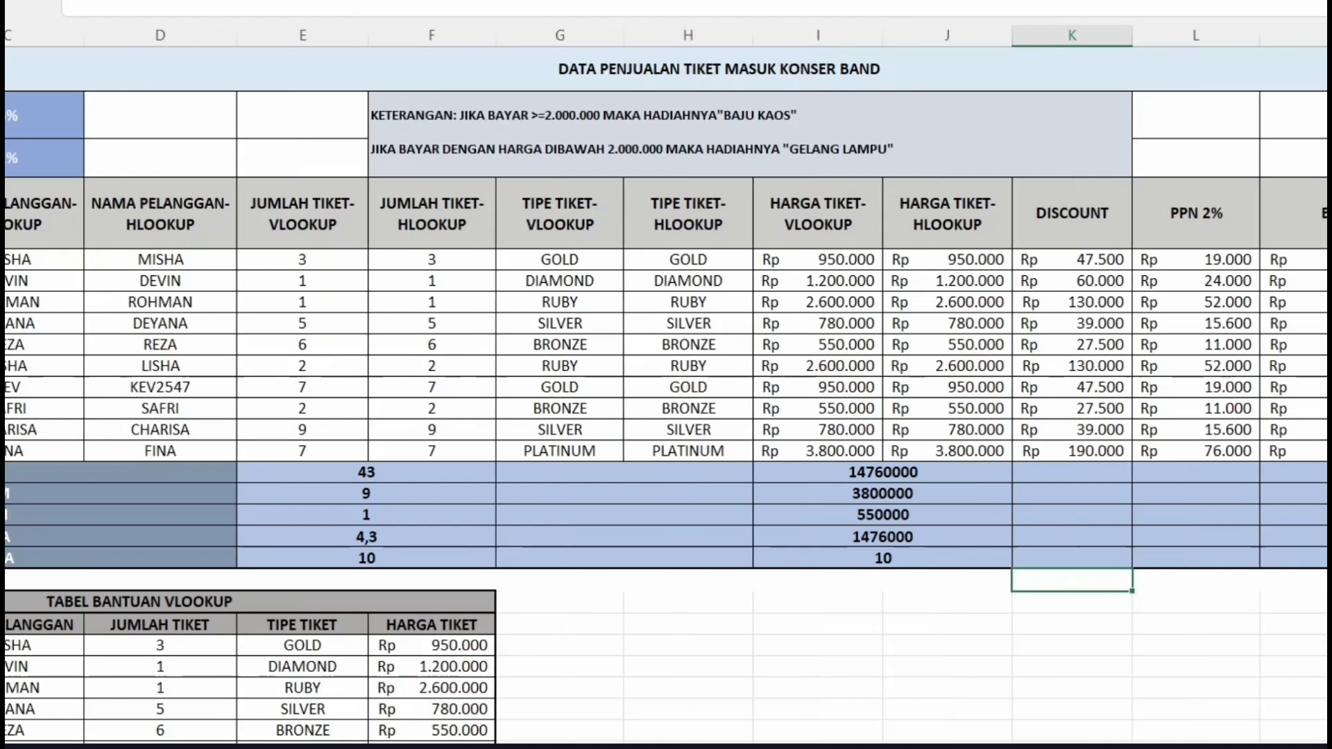
pyautogui.hscroll(3, 666, 386)
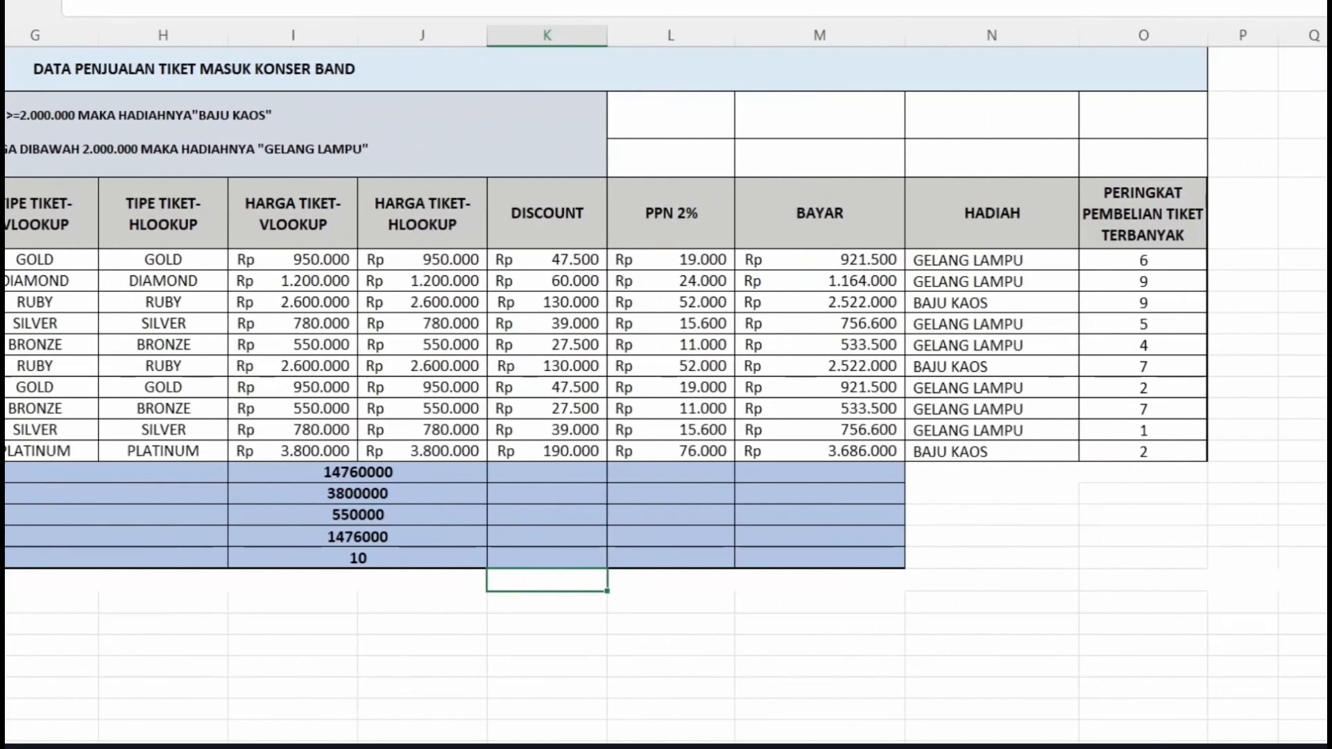
pyautogui.doubleClick(547, 472)
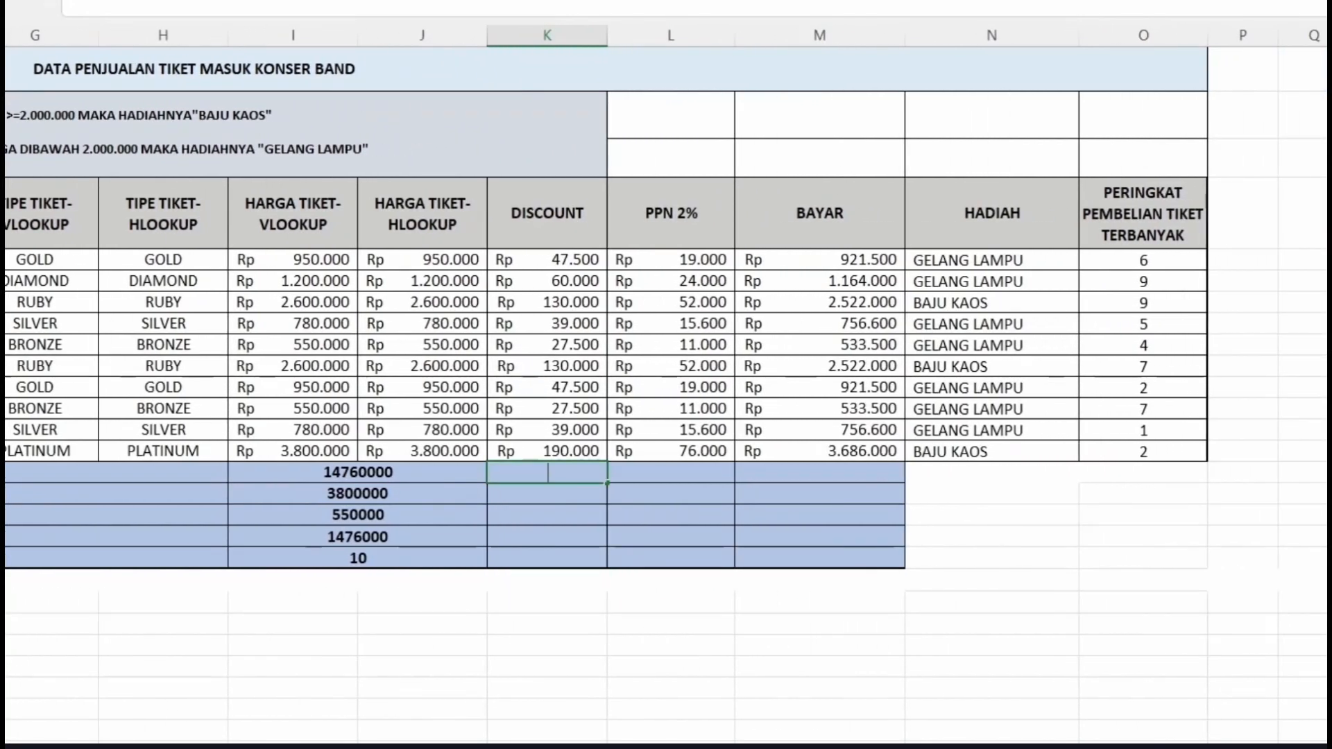
pyautogui.write('=SUM(')
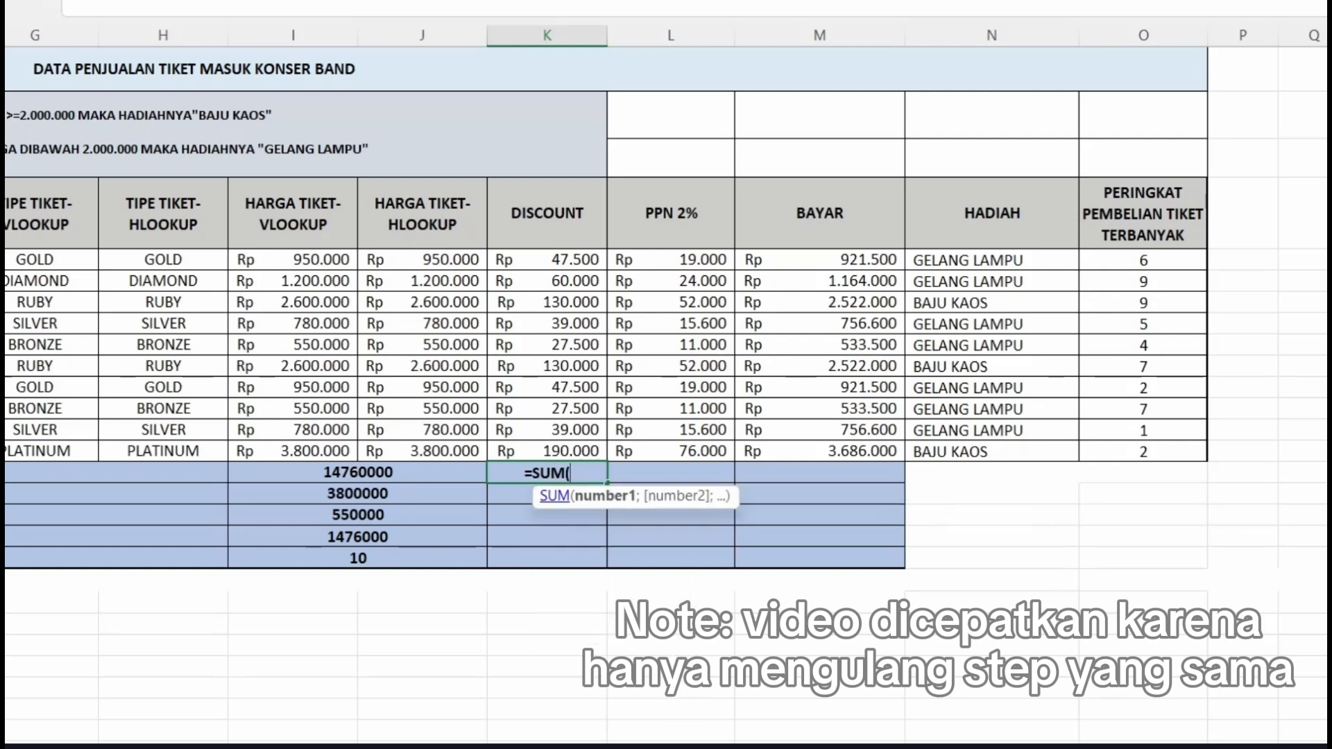
pyautogui.moveTo(547, 260); pyautogui.dragTo(548, 451)
pyautogui.press('Return')
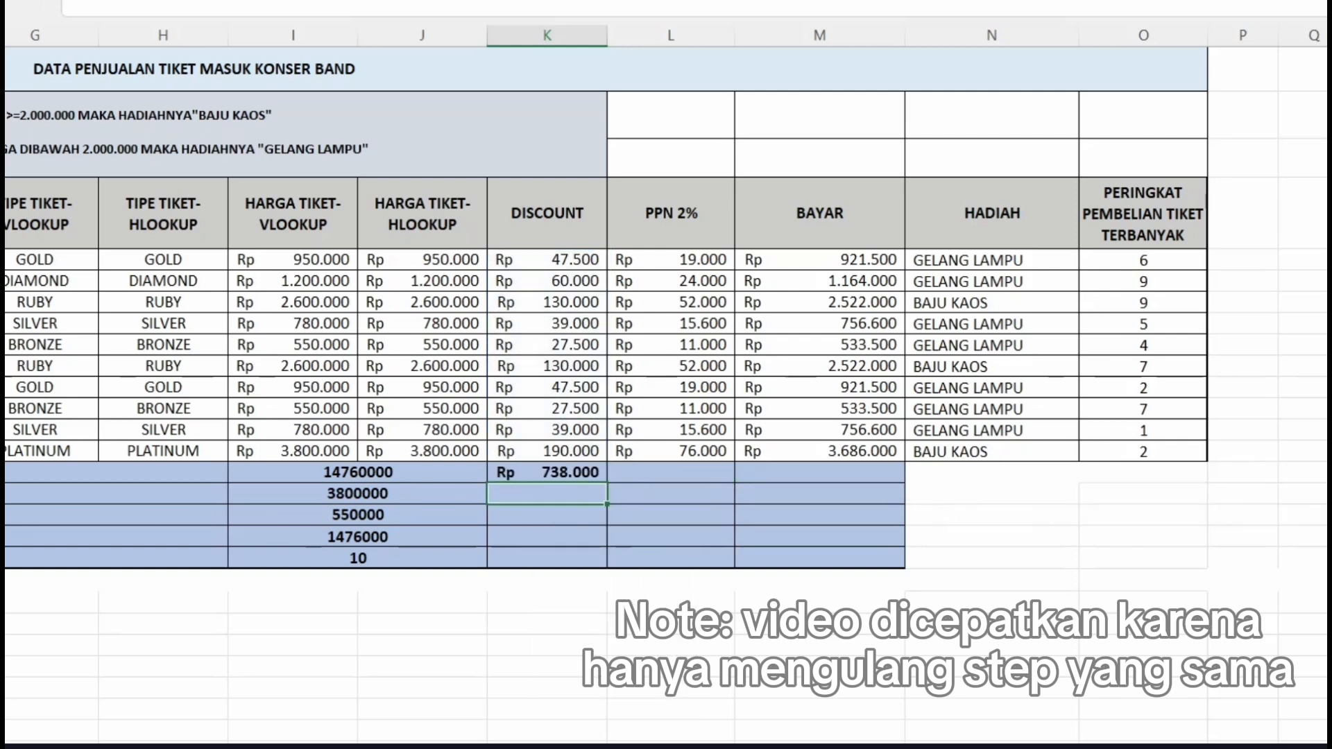
pyautogui.click(547, 472)
pyautogui.moveTo(607, 483); pyautogui.dragTo(895, 478)
# Step: Enter a MAX formula over DISCOUNT values K5:K14 in K16 and fill it across through M16
pyautogui.click(548, 493)
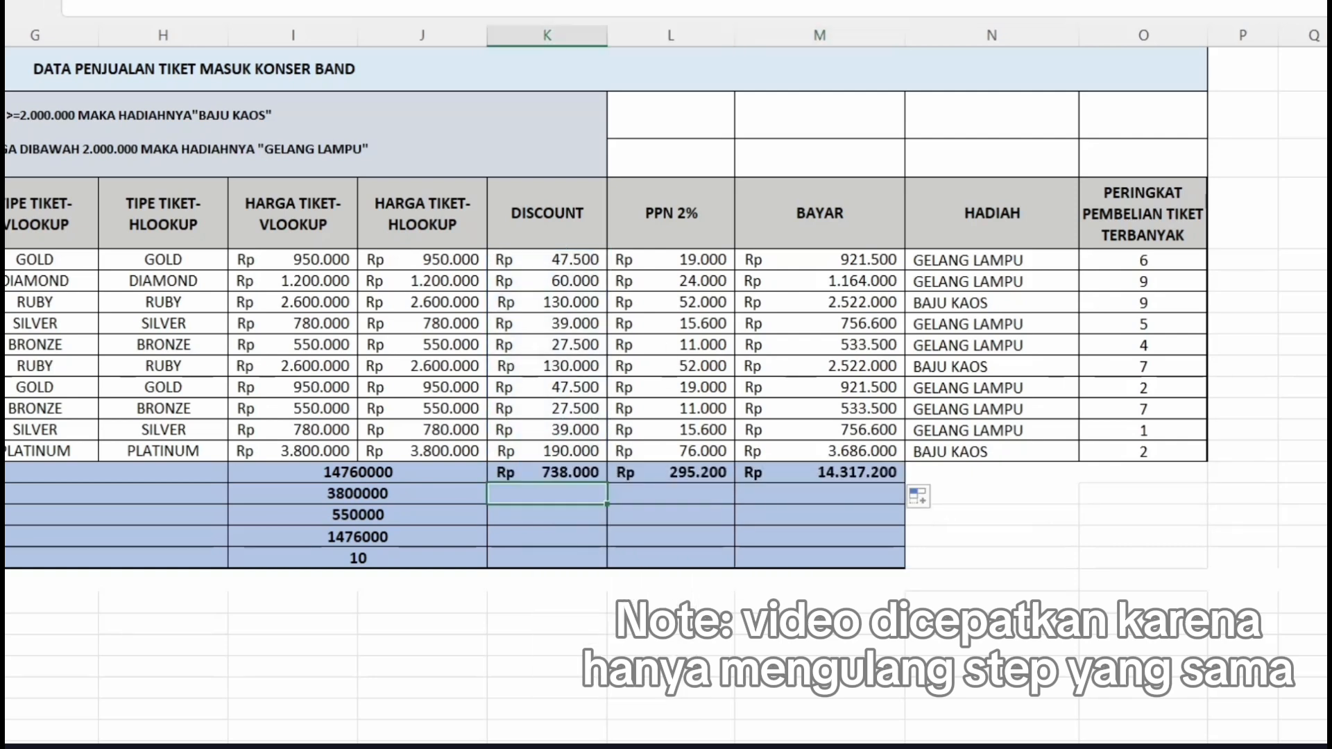
pyautogui.write('=MAX')
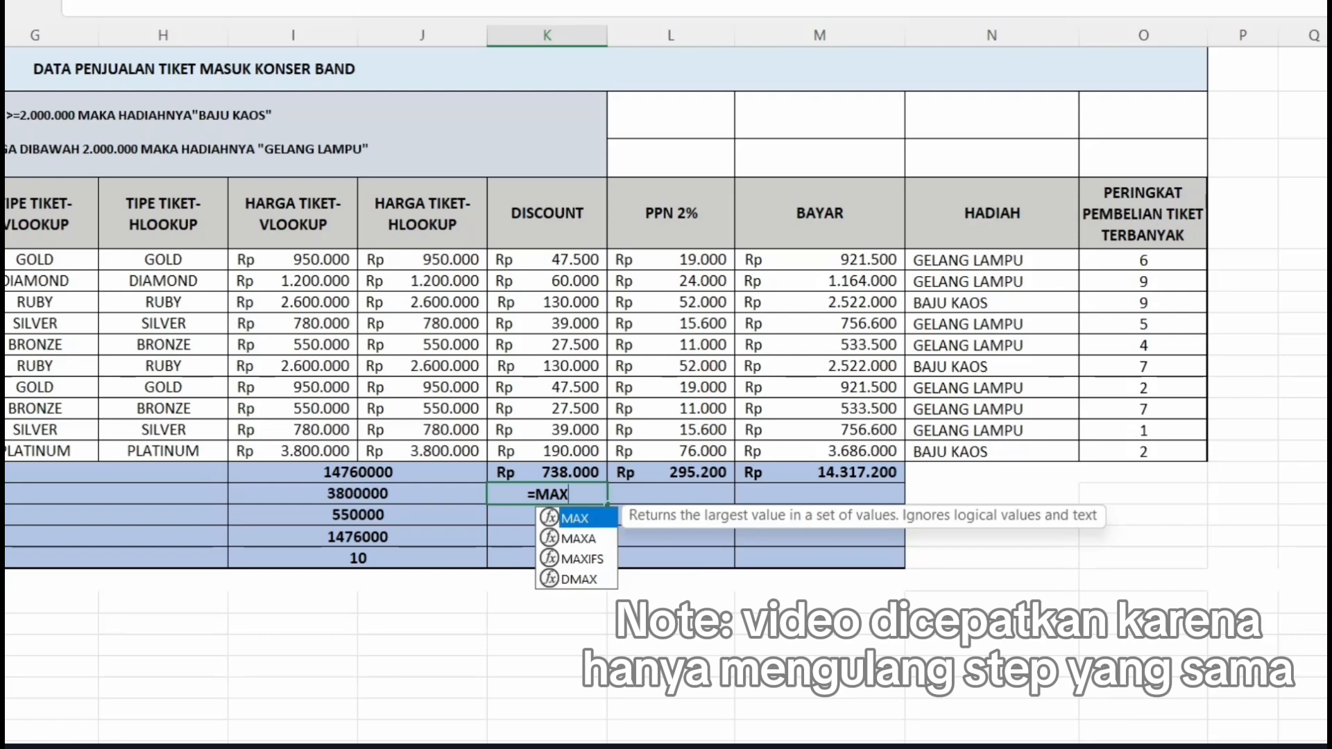
pyautogui.write('(')
pyautogui.hscroll(-3, 548, 388)
pyautogui.hscroll(3, 548, 389)
pyautogui.moveTo(547, 260); pyautogui.dragTo(548, 451)
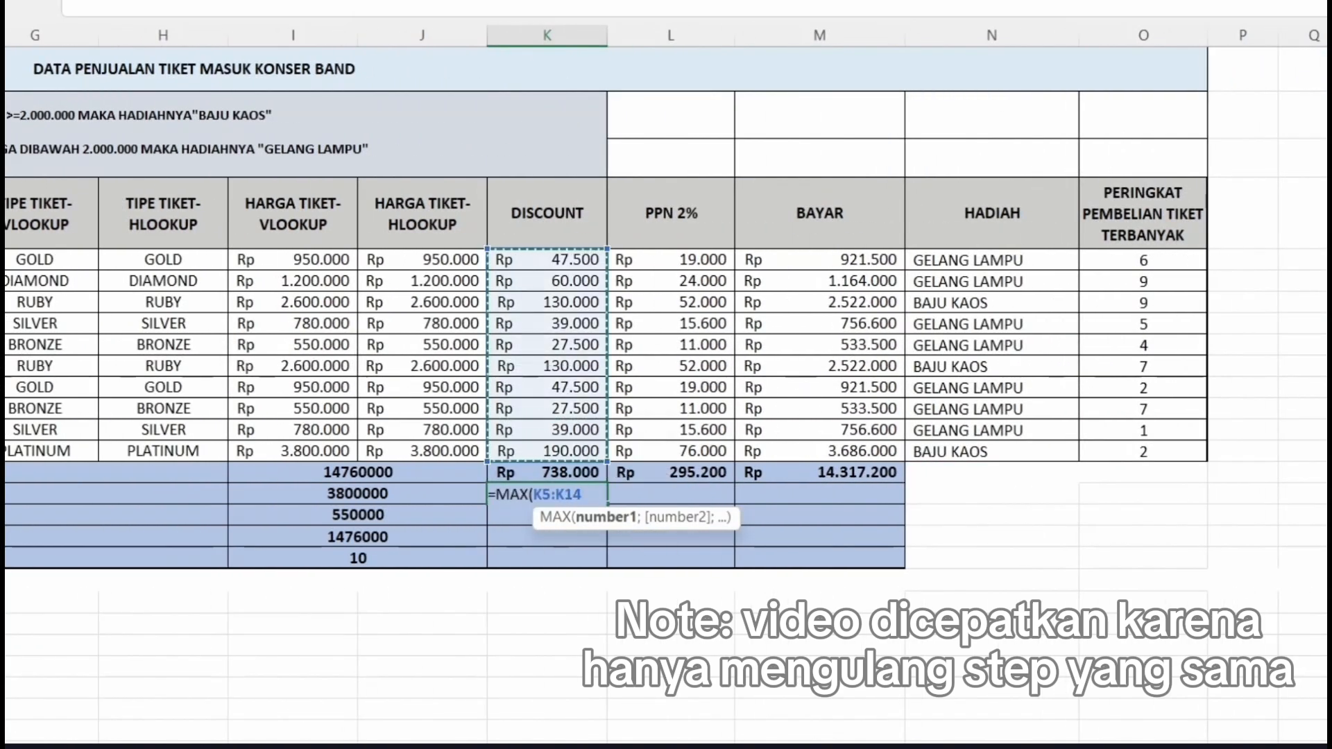
pyautogui.press('Return')
pyautogui.click(547, 493)
pyautogui.moveTo(607, 505); pyautogui.dragTo(888, 494)
pyautogui.click(547, 515)
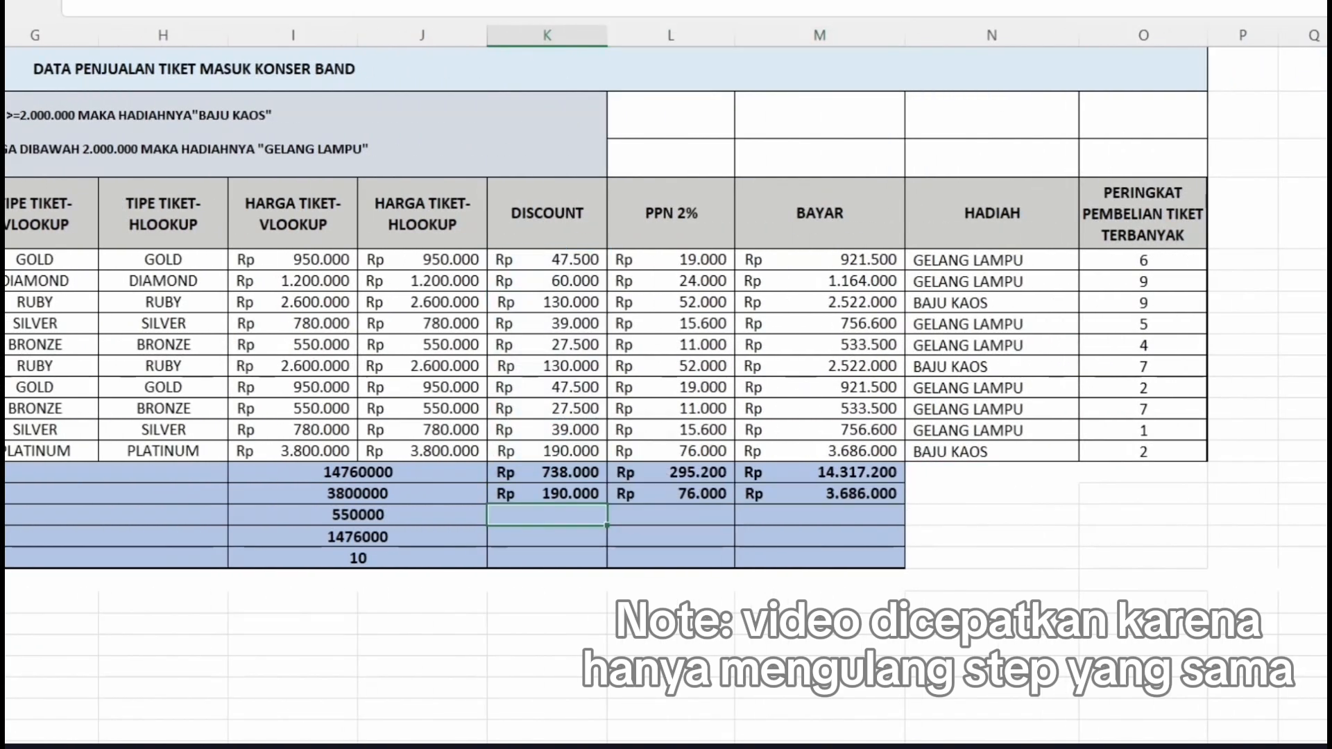
pyautogui.write('=MIN')
pyautogui.moveTo(547, 259); pyautogui.dragTo(547, 451)
# Step: Enter a MIN formula over DISCOUNT values K5:K14 in K17 and fill it across through M17
pyautogui.click(547, 514)
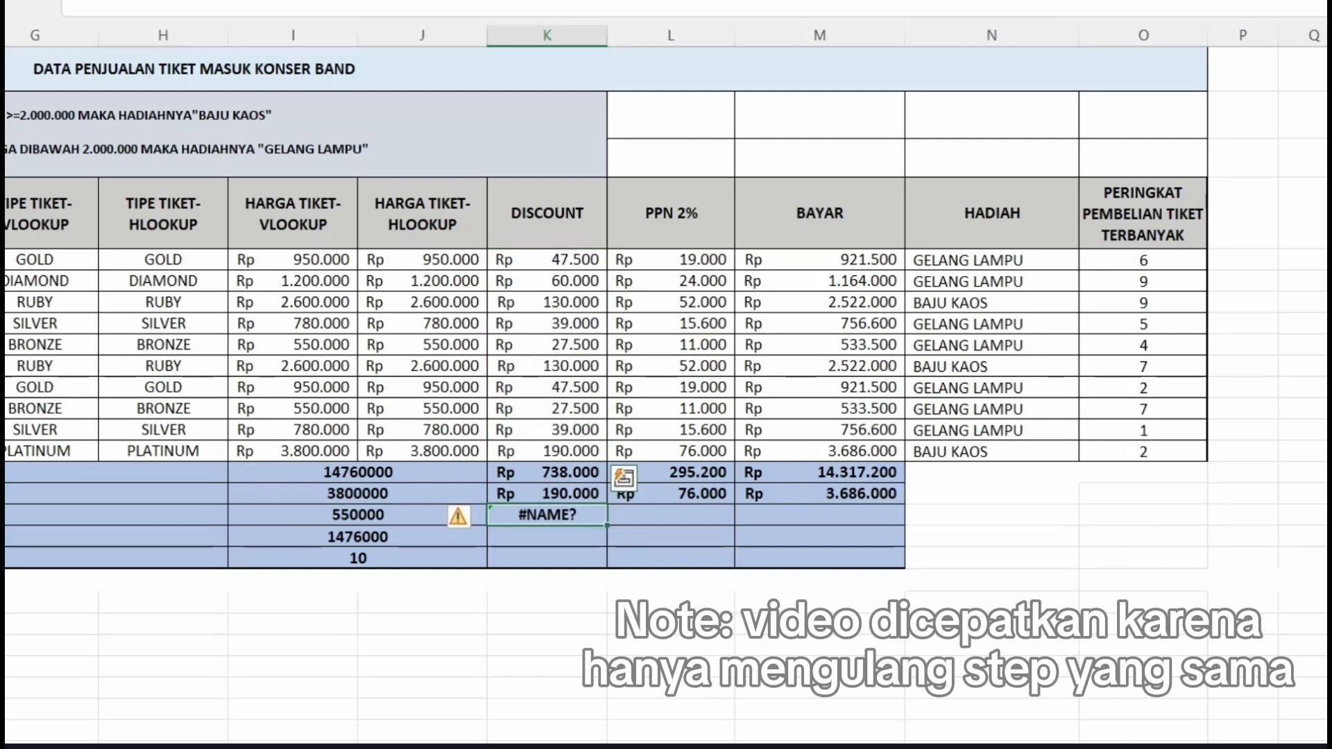
pyautogui.write('=MIN(')
pyautogui.moveTo(547, 259); pyautogui.dragTo(548, 451)
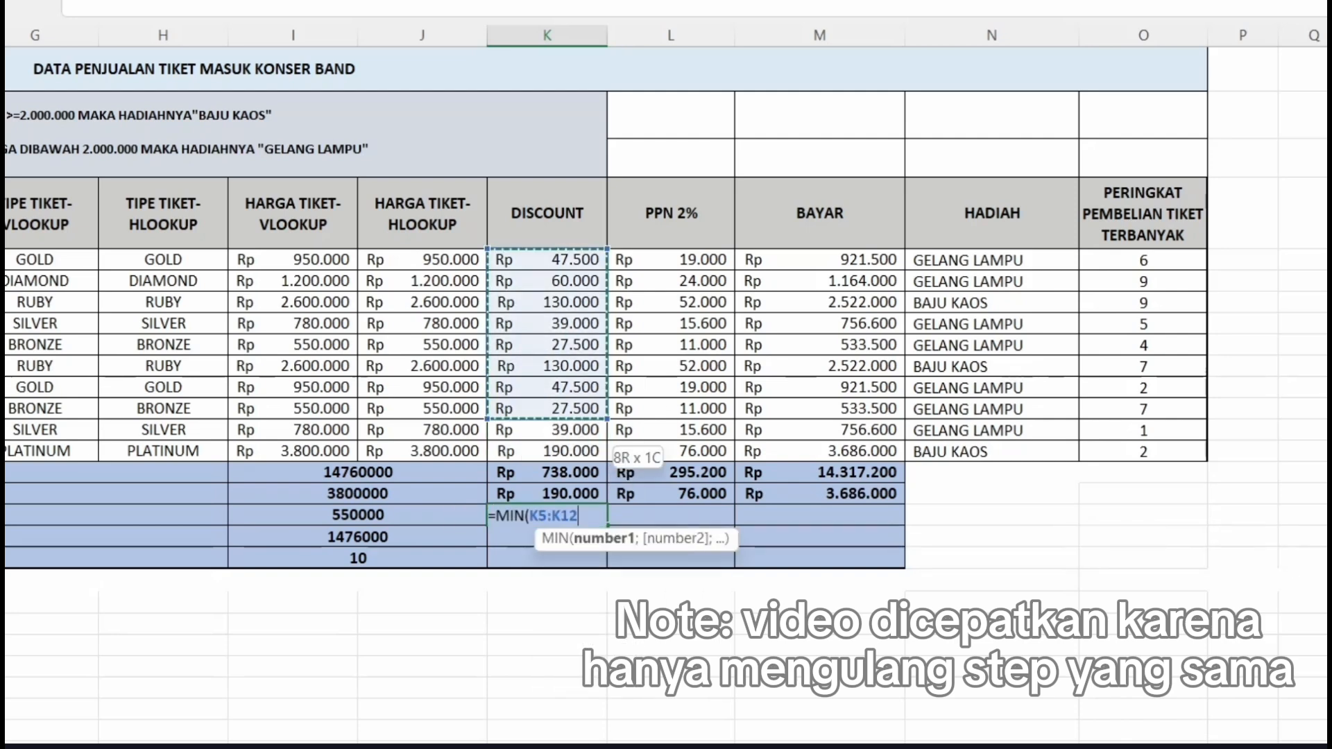
pyautogui.press('Tab')
pyautogui.moveTo(607, 525); pyautogui.dragTo(861, 519)
# Step: Enter an AVERAGE formula over DISCOUNT values K5:K14 in K18 and fill it across through M18
pyautogui.click(548, 537)
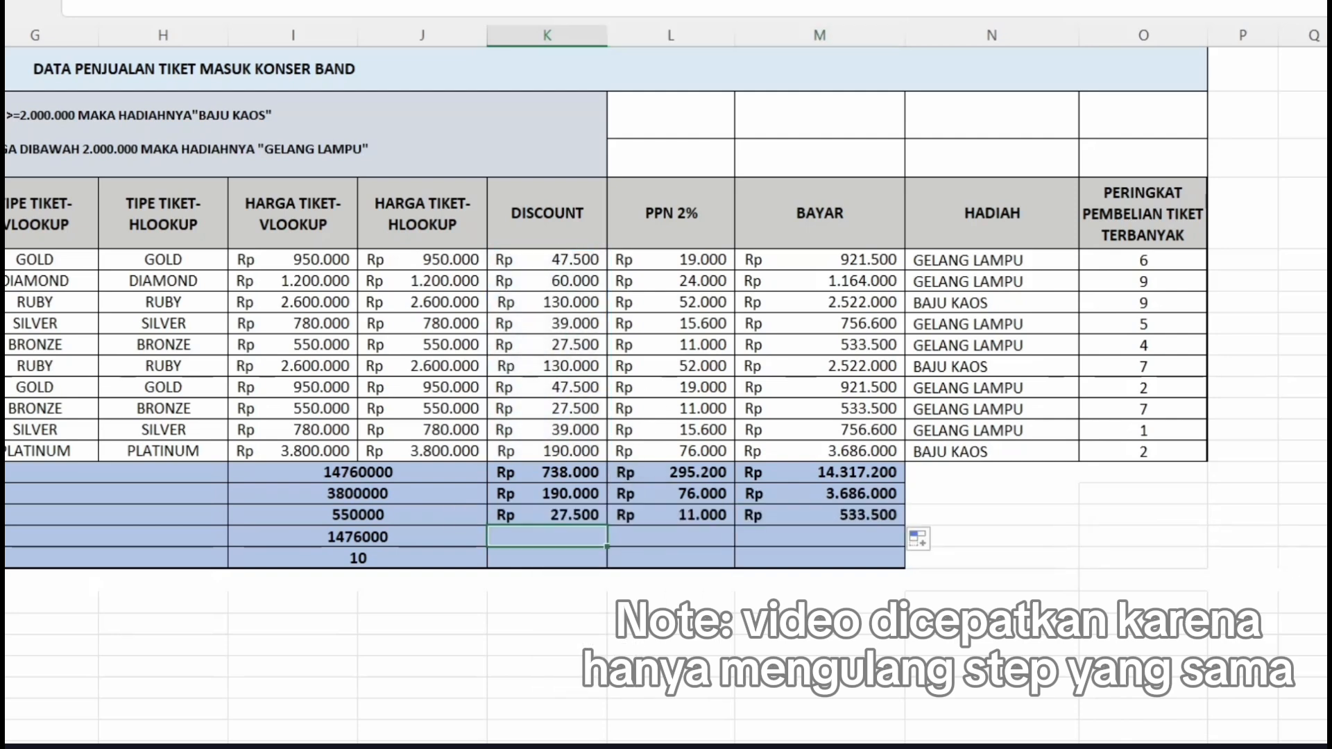
pyautogui.write('=AVER')
pyautogui.press('Tab')
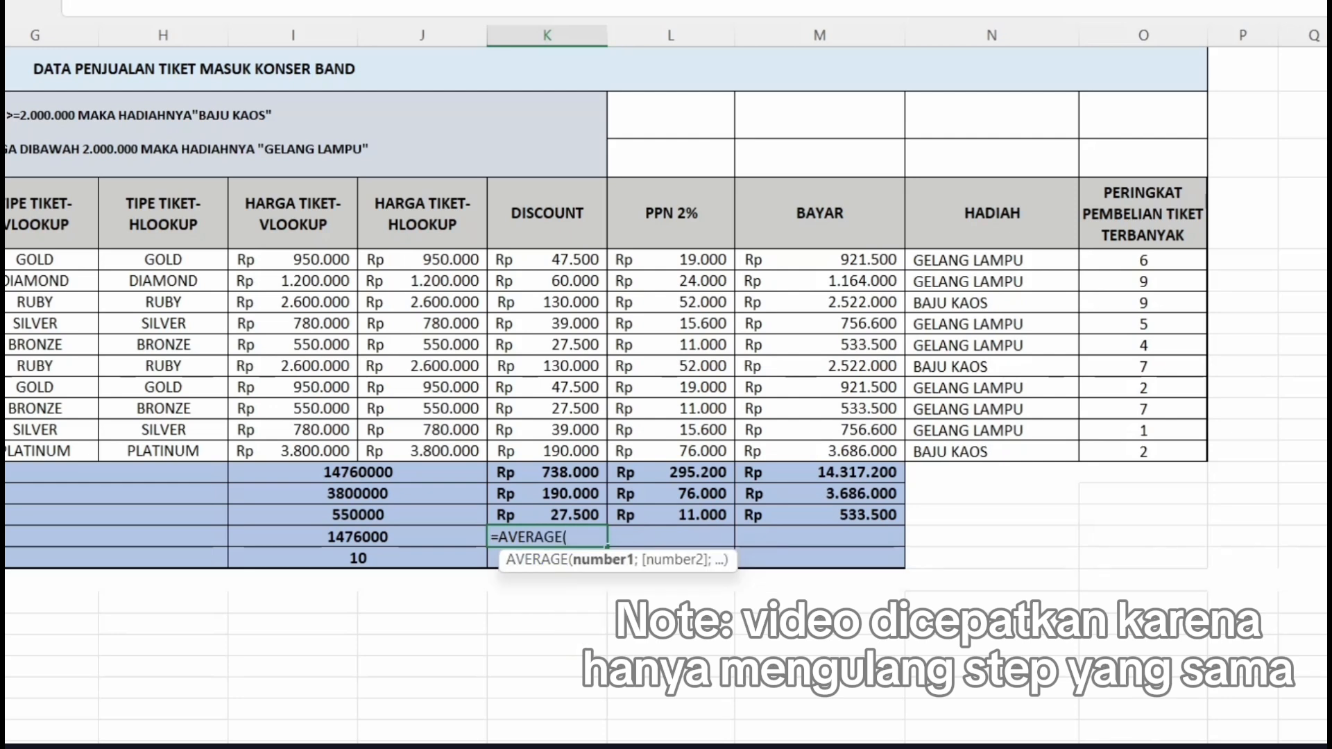
pyautogui.moveTo(547, 260); pyautogui.dragTo(547, 451)
pyautogui.press('Return')
pyautogui.click(547, 537)
pyautogui.moveTo(607, 547); pyautogui.dragTo(846, 540)
# Step: Enter a COUNT formula over DISCOUNT values K5:K14 in K19 and fill it across through M19
pyautogui.click(548, 558)
pyautogui.write('=COUNT')
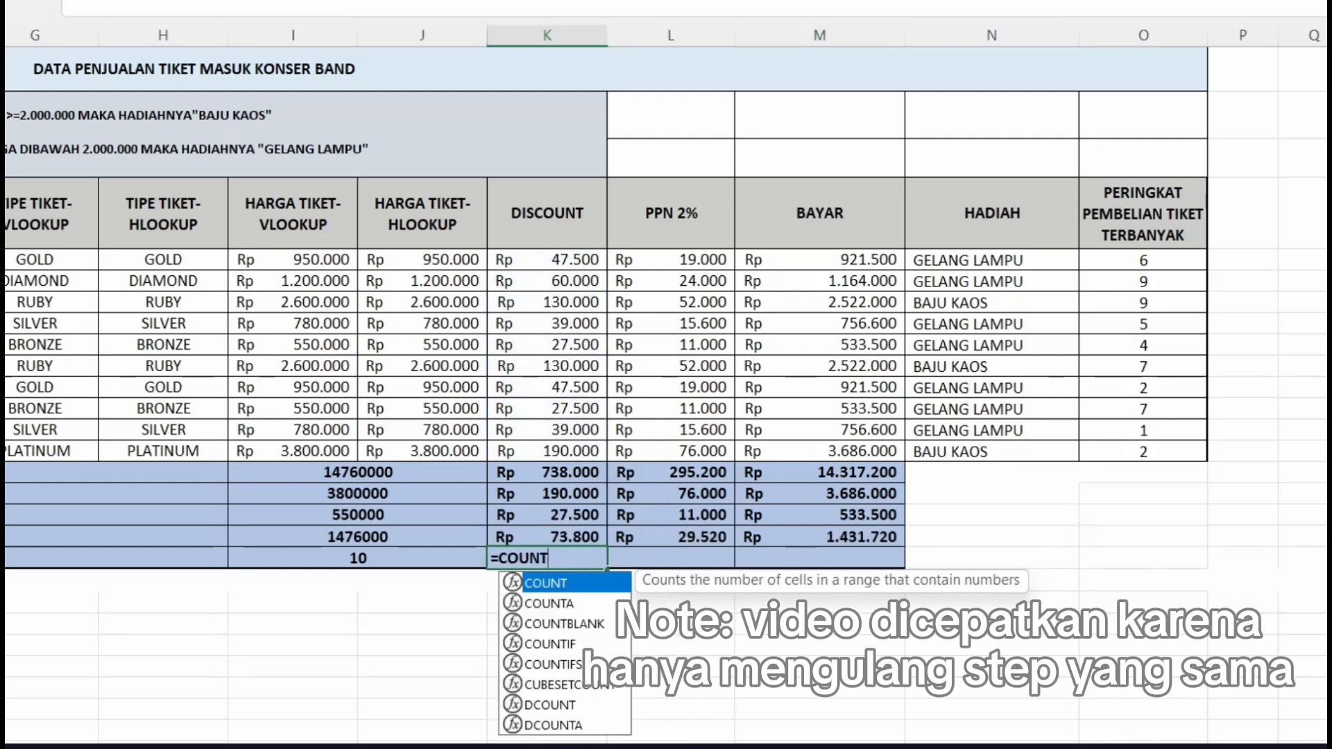
pyautogui.write('(')
pyautogui.moveTo(548, 259); pyautogui.dragTo(548, 451)
pyautogui.press('Return')
pyautogui.doubleClick(548, 558)
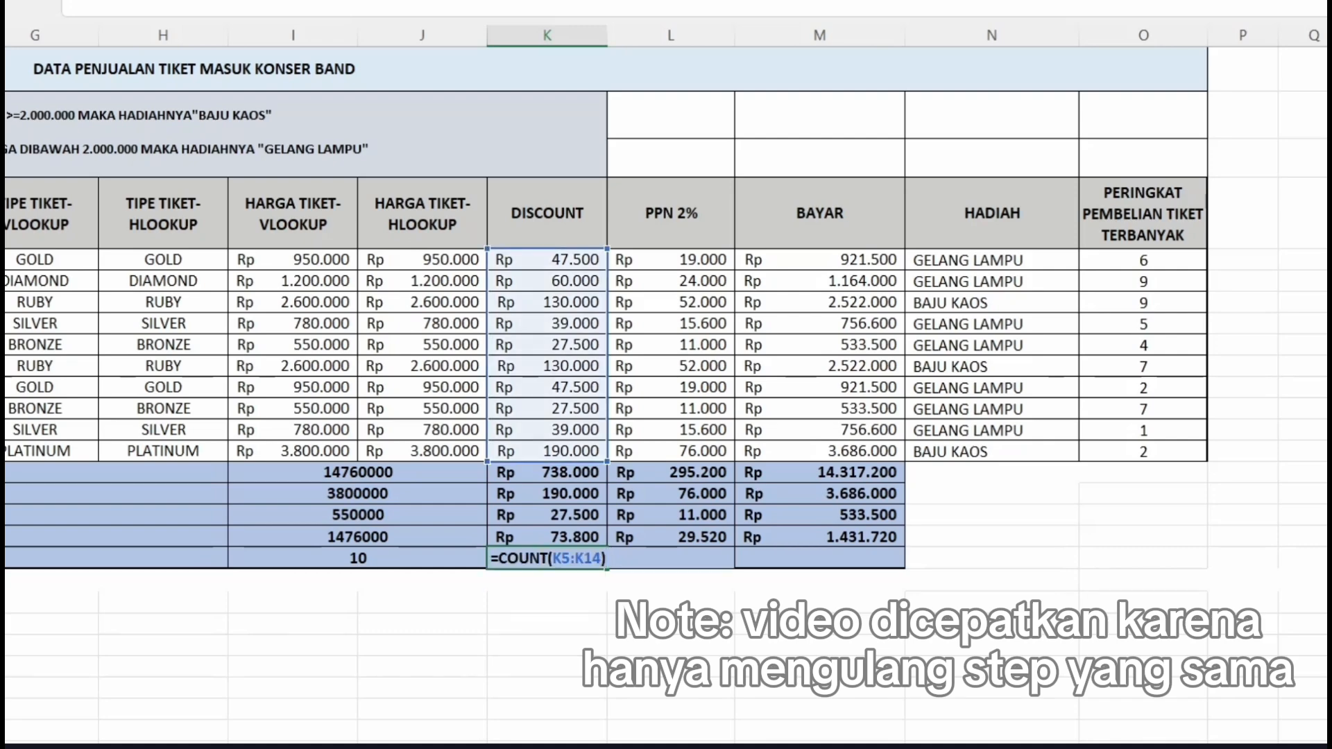
pyautogui.press('Return')
pyautogui.click(547, 559)
pyautogui.moveTo(607, 569); pyautogui.dragTo(846, 561)
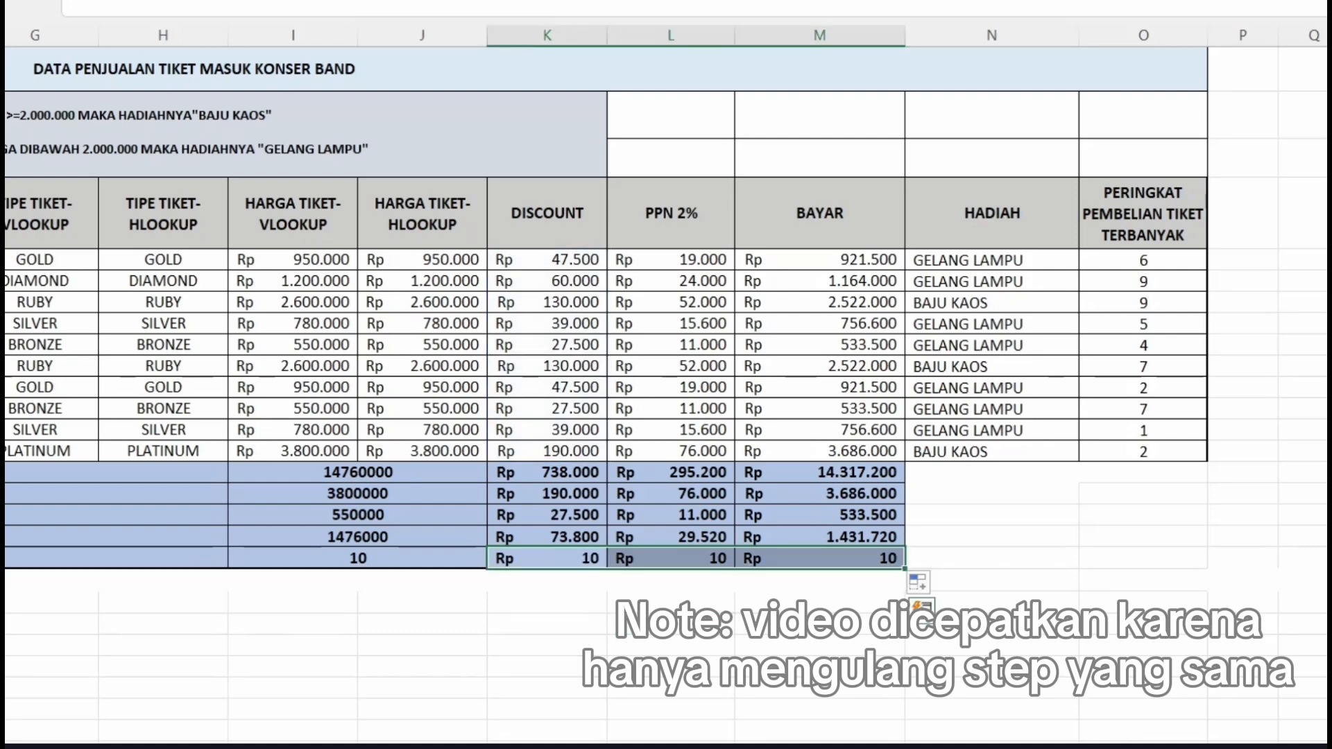
# Step: Set the number format of the count cells K19:M19 to General
pyautogui.click(21, 2)
pyautogui.click(839, 54)
pyautogui.click(791, 95)
pyautogui.click(820, 581)
# Step: Apply the Accounting number format to the HARGA TIKET total, maximum, minimum and average cells in I15:J18
pyautogui.hscroll(-1, 819, 581)
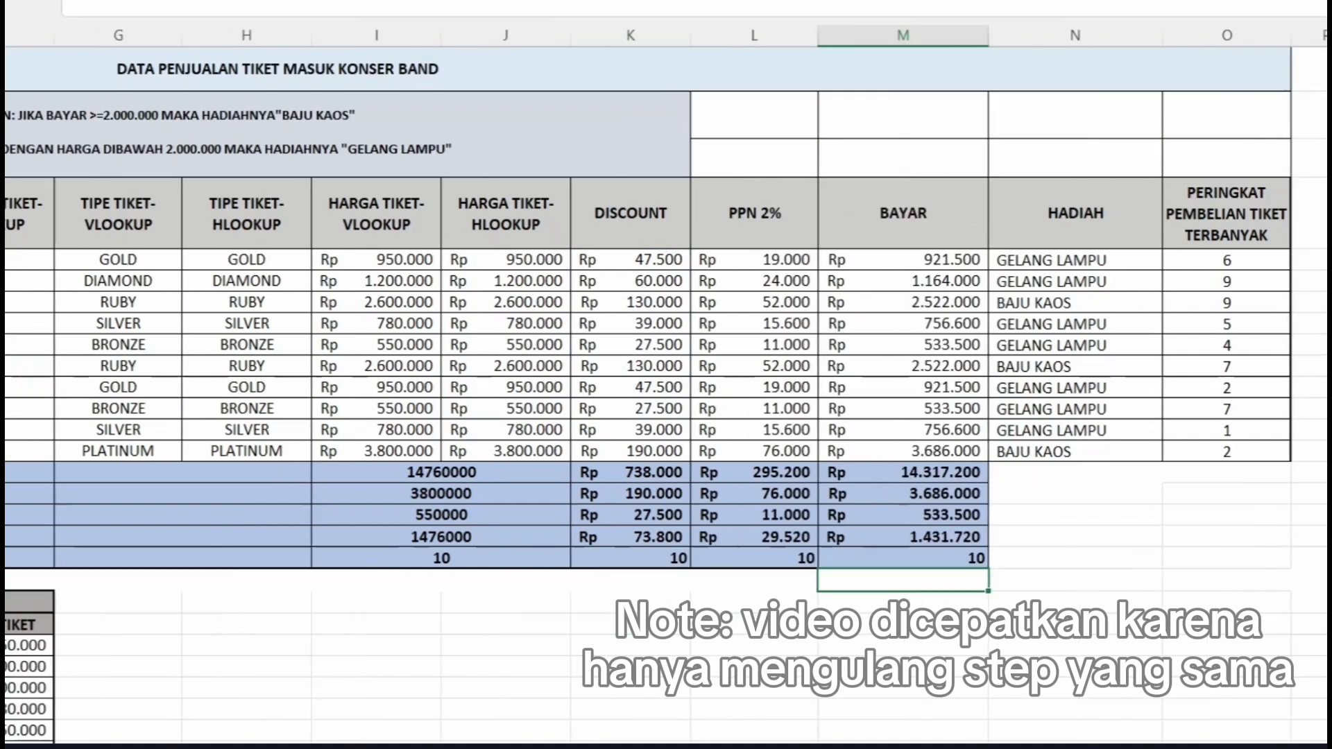
pyautogui.hscroll(-2, 902, 581)
pyautogui.moveTo(641, 472); pyautogui.dragTo(642, 537)
pyautogui.click(990, 3)
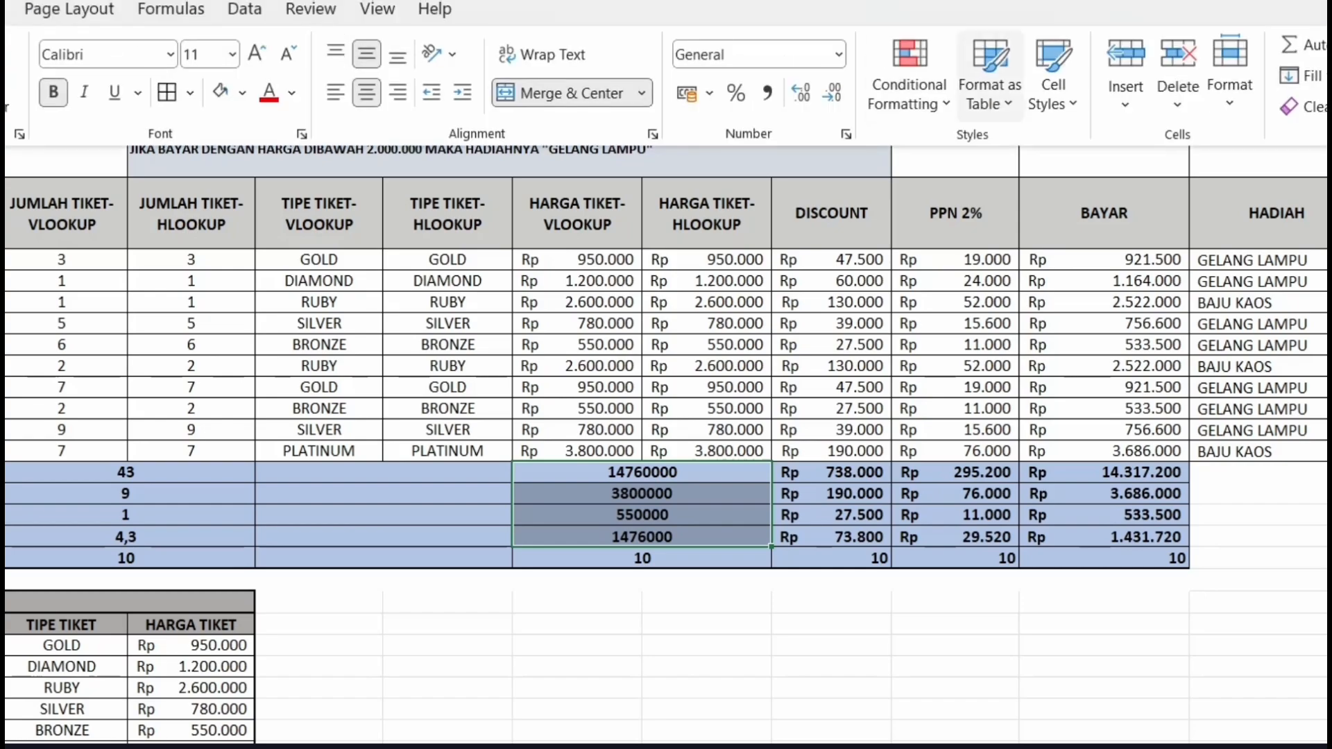
pyautogui.click(839, 54)
pyautogui.click(746, 271)
pyautogui.click(831, 646)
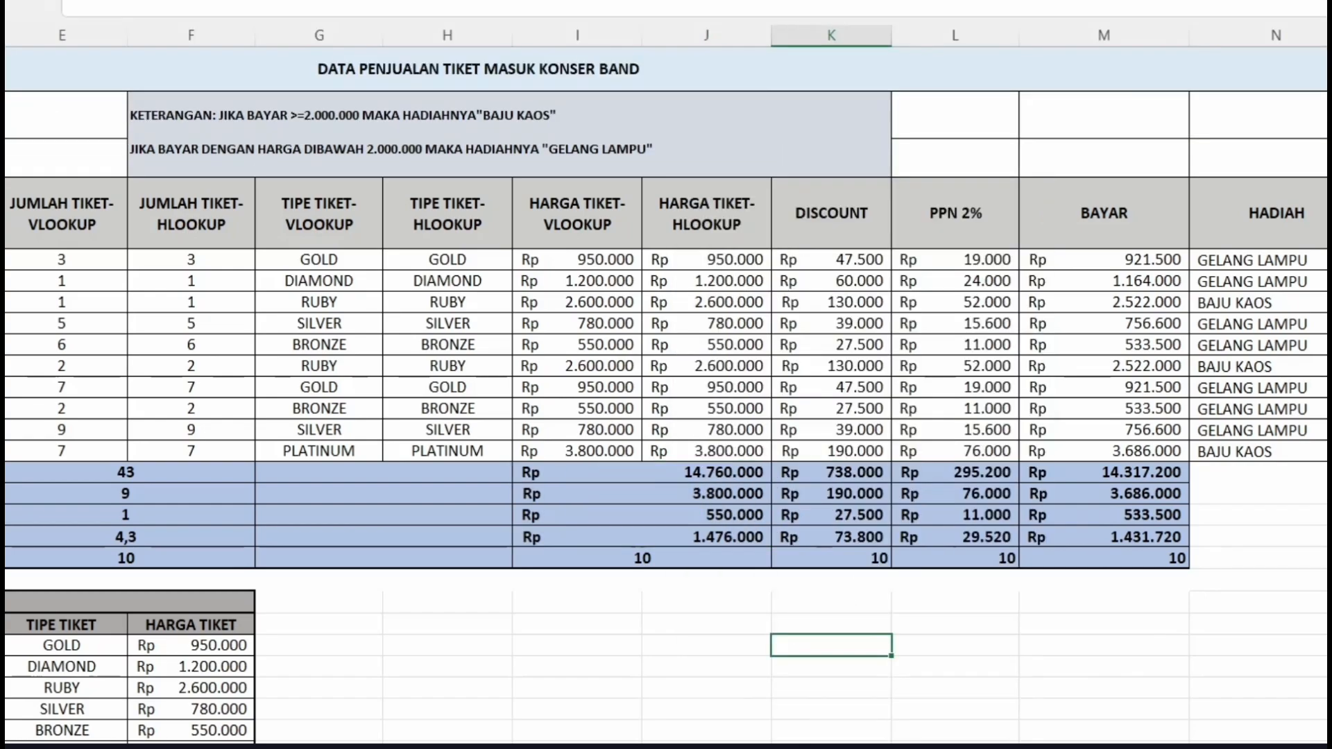
# Step: Review the sales table with its summary rows and the VLOOKUP and HLOOKUP helper tables
pyautogui.hscroll(3, 831, 645)
pyautogui.hscroll(-4, 831, 645)
pyautogui.scroll(-2, 972, 575)
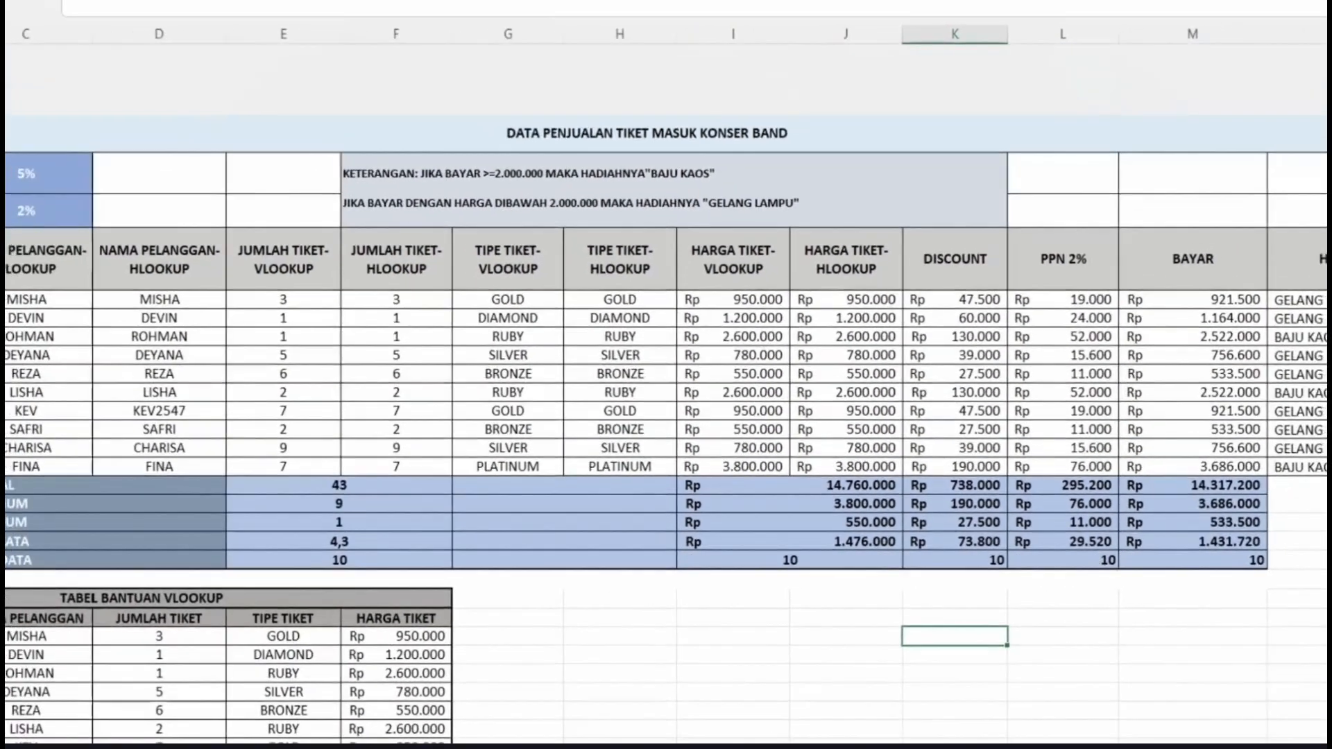
pyautogui.hscroll(-1, 666, 392)
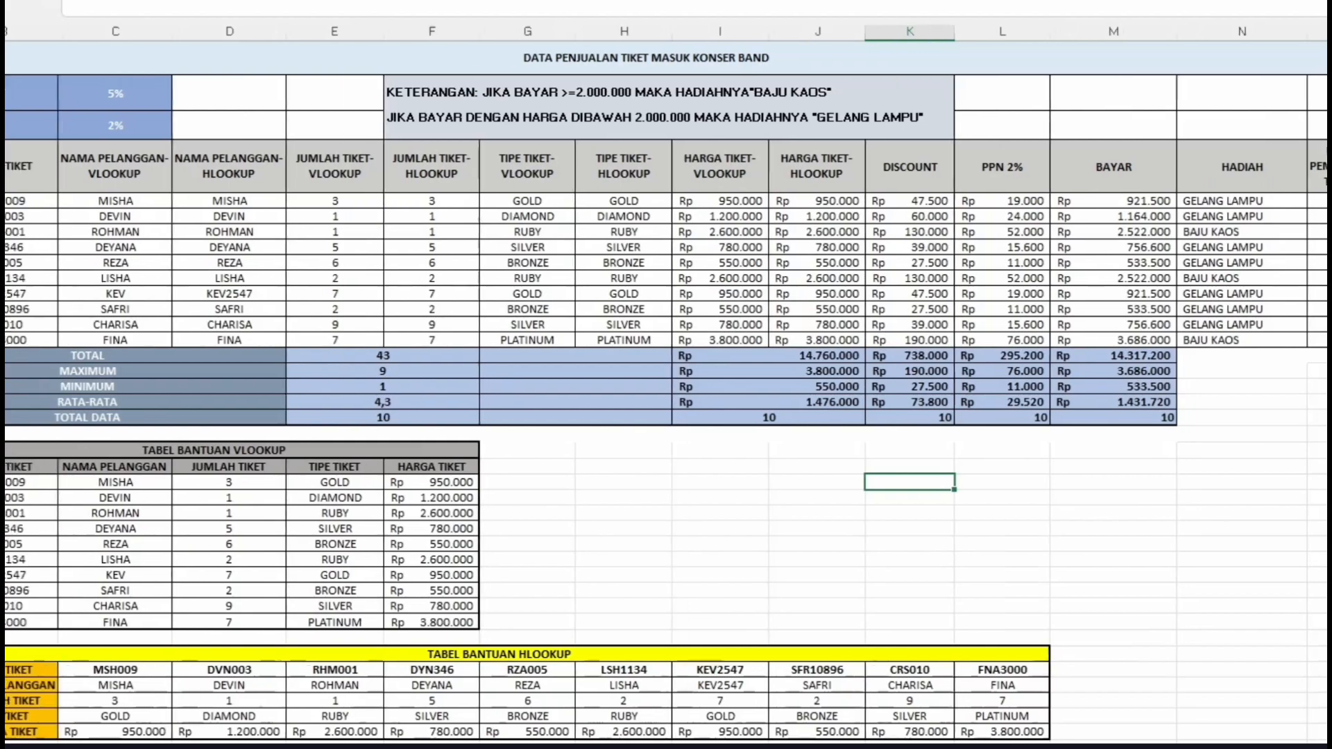
pyautogui.hscroll(1, 666, 392)
pyautogui.hscroll(1, 666, 392)
pyautogui.scroll(2, 666, 486)
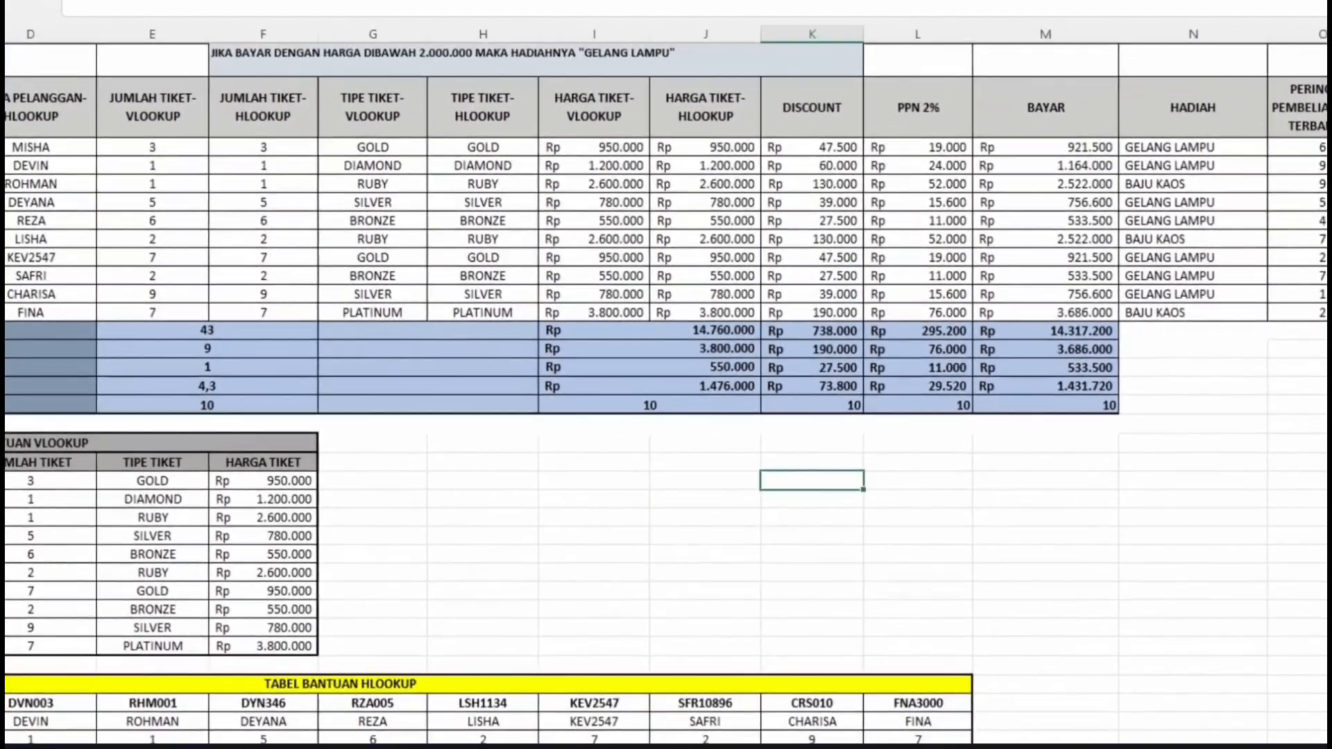
pyautogui.scroll(1, 666, 391)
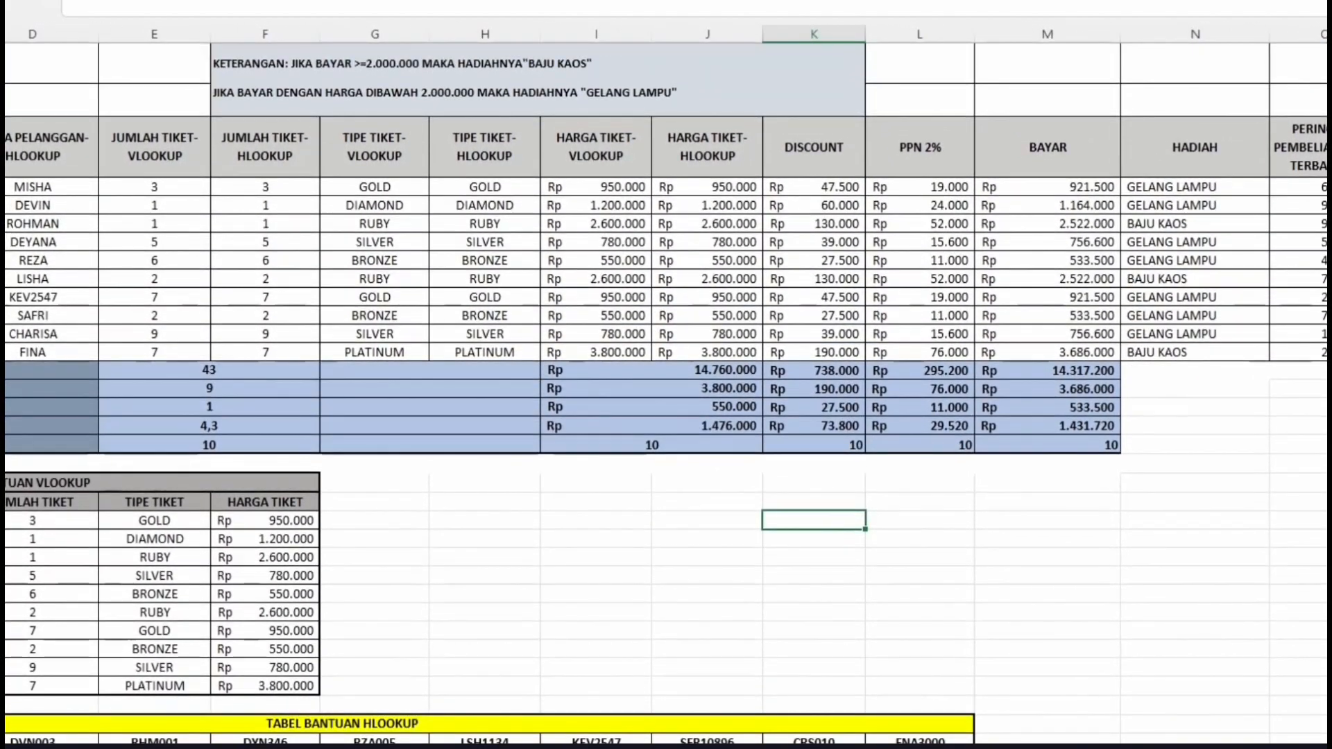
pyautogui.hscroll(-1, 666, 392)
pyautogui.hscroll(-1, 666, 392)
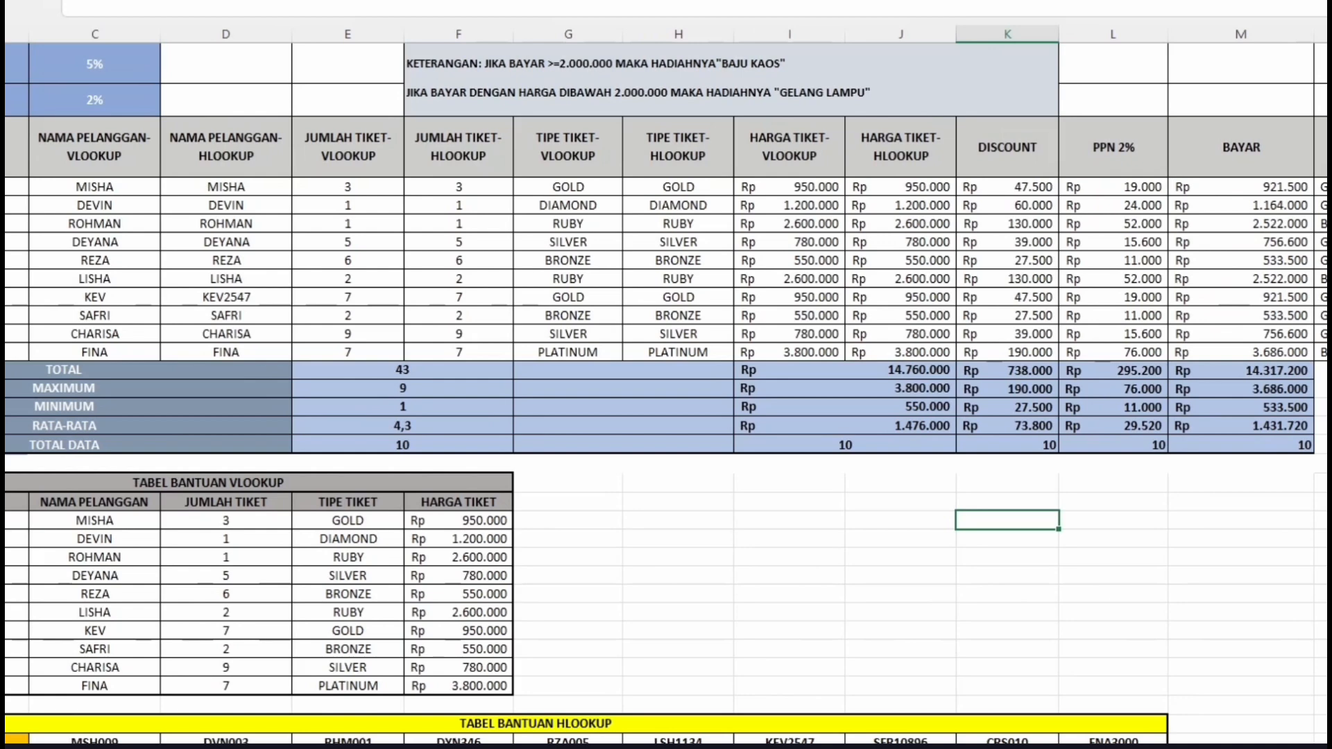
pyautogui.hscroll(1, 666, 392)
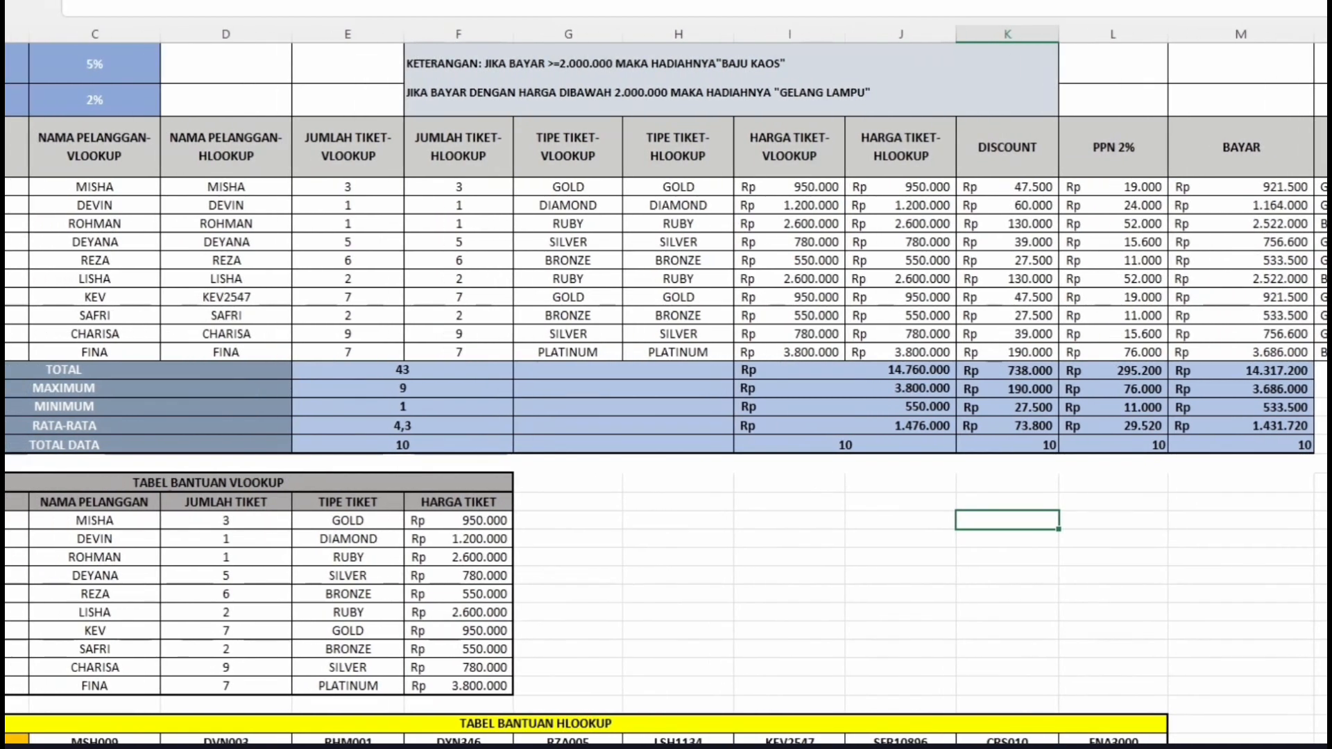